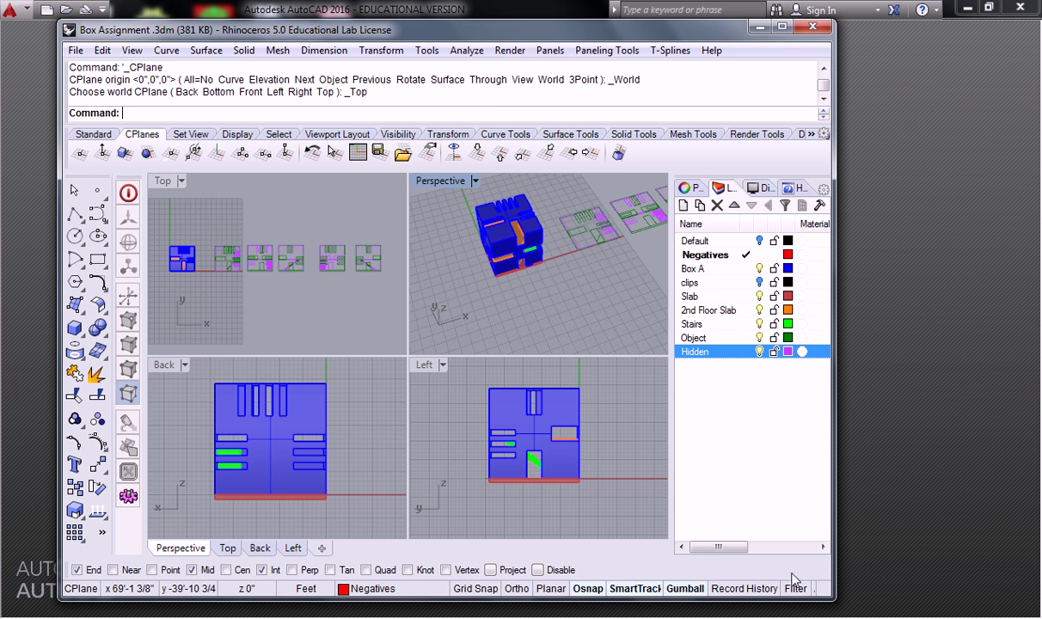
Activate the Back viewport and switch on the clips layer to show the clipping plane.
{"action": "left_click", "coordinate": [368, 422]}
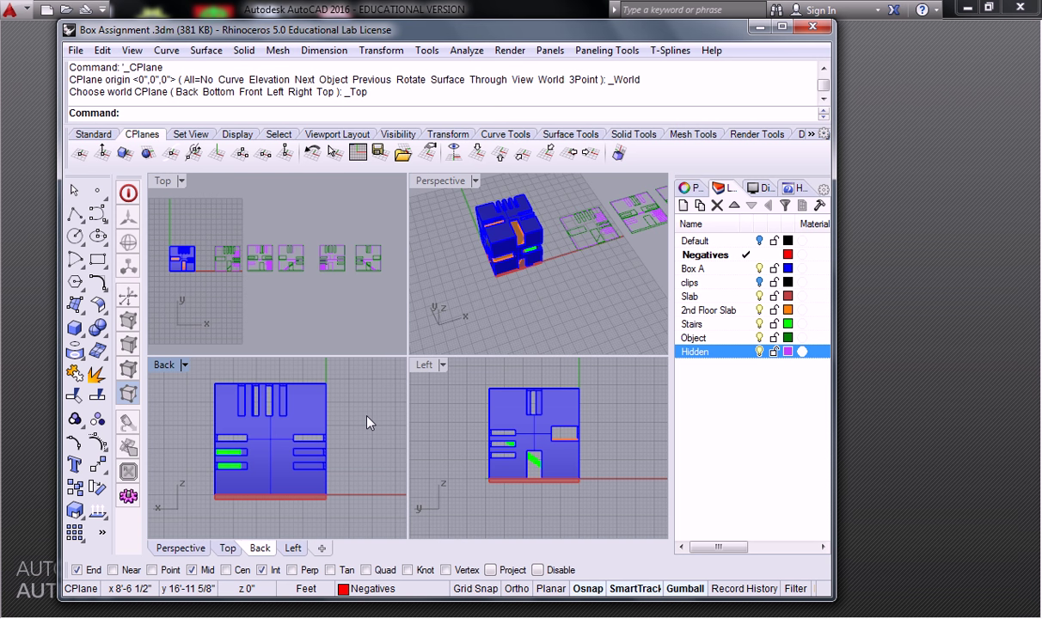
{"action": "left_click", "coordinate": [759, 283]}
{"action": "scroll", "coordinate": [299, 397], "scroll_direction": "down", "scroll_amount": 5}
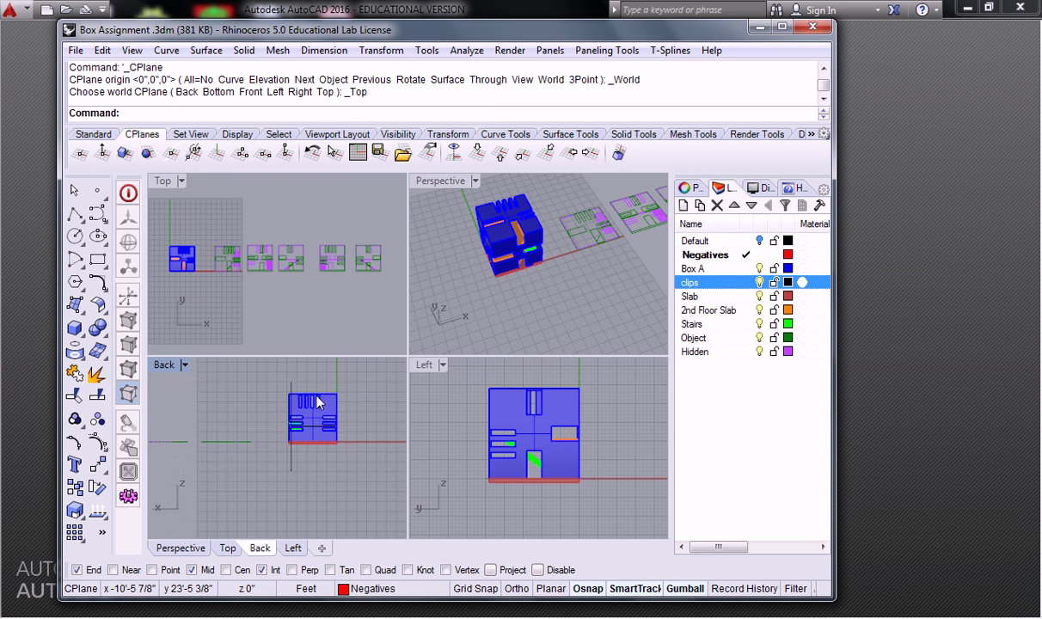
{"action": "right_click_drag", "start_coordinate": [492, 296], "coordinate": [510, 267]}
{"action": "scroll", "coordinate": [528, 257], "scroll_direction": "down", "scroll_amount": 4}
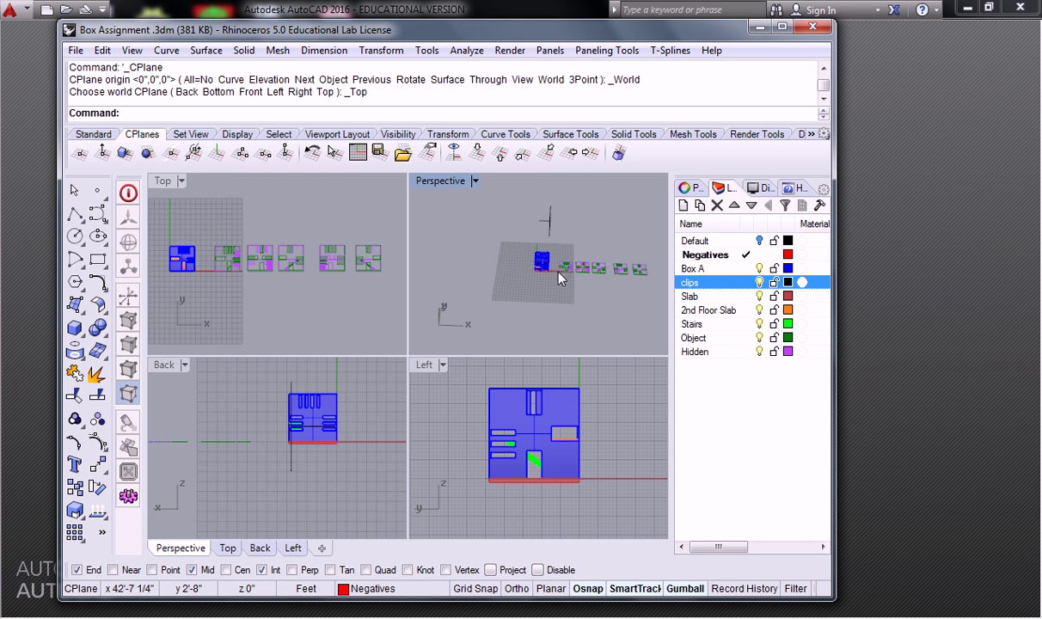
{"action": "right_click_drag", "start_coordinate": [566, 238], "coordinate": [615, 224]}
{"action": "scroll", "coordinate": [575, 262], "scroll_direction": "up", "scroll_amount": 4}
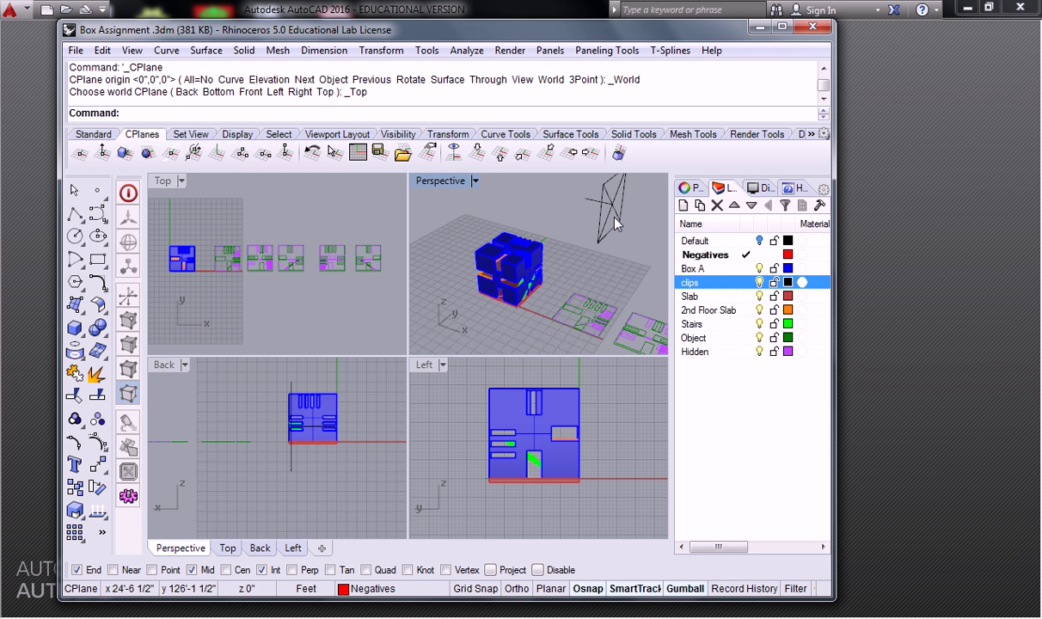
Select the clipping plane and orbit the Perspective view to see it tilted.
{"action": "left_click", "coordinate": [616, 223]}
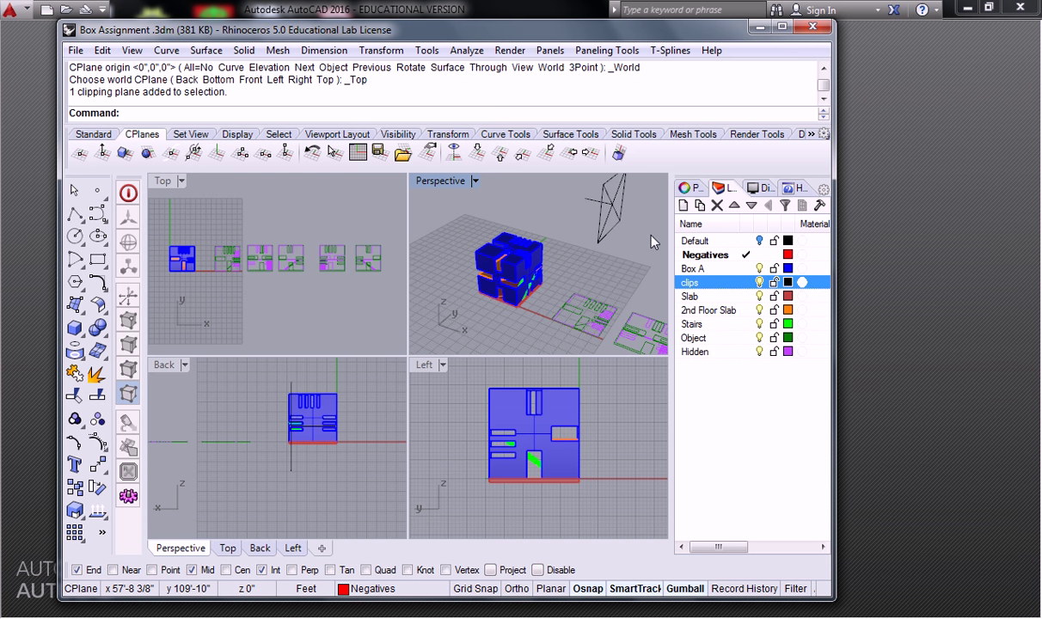
{"action": "left_click", "coordinate": [616, 222]}
{"action": "right_click_drag", "start_coordinate": [630, 222], "coordinate": [491, 304]}
{"action": "left_click", "coordinate": [507, 306]}
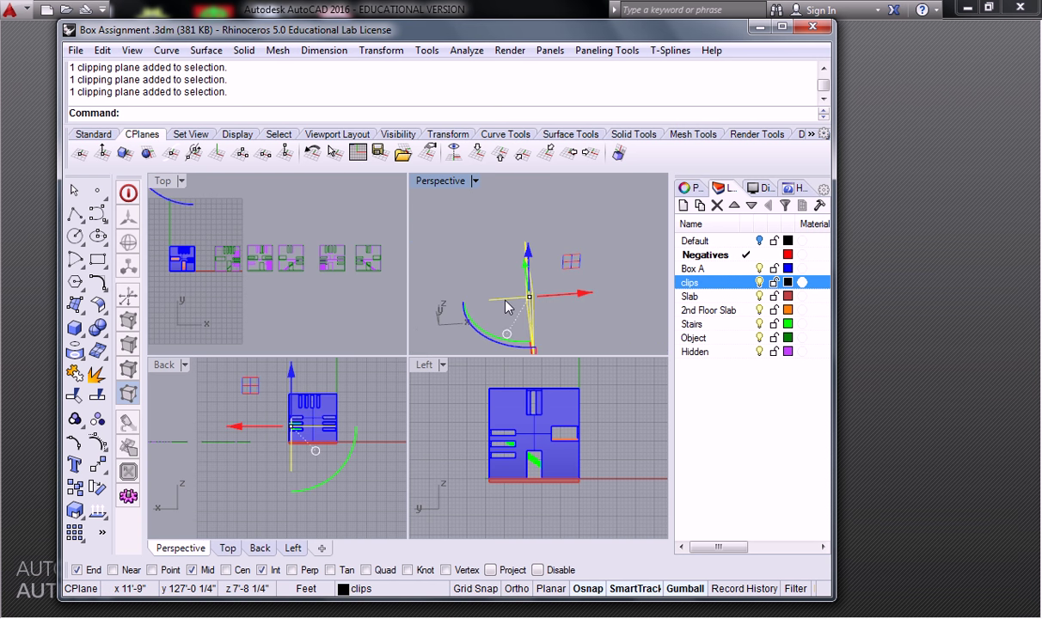
{"action": "left_click", "coordinate": [578, 288]}
{"action": "right_click_drag", "start_coordinate": [578, 287], "coordinate": [554, 317]}
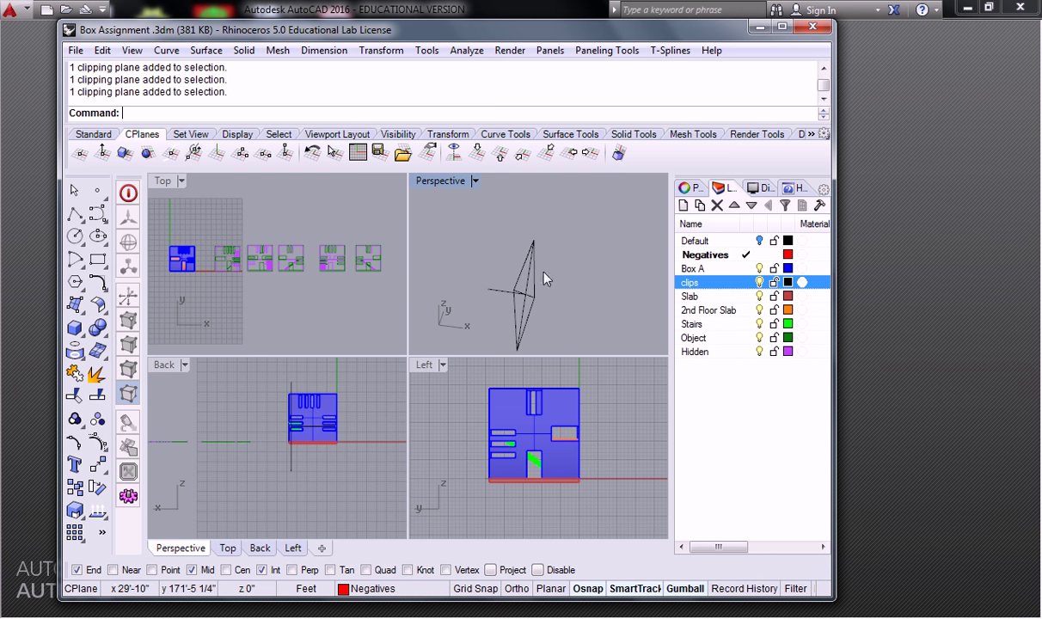
{"action": "right_click_drag", "start_coordinate": [544, 279], "coordinate": [438, 330]}
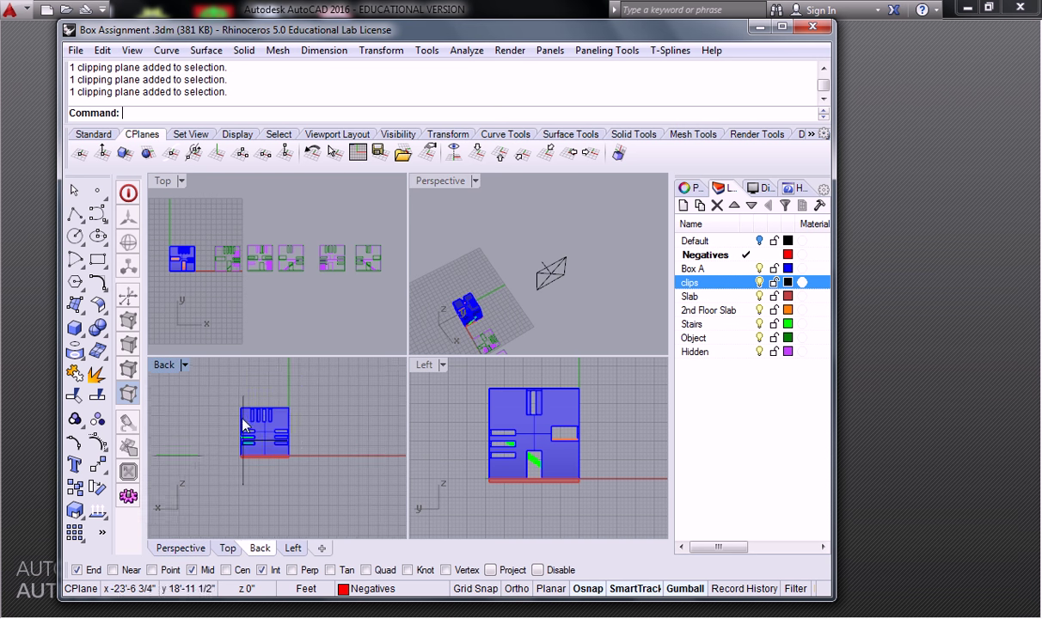
{"action": "scroll", "coordinate": [228, 396], "scroll_direction": "up", "scroll_amount": 4}
Change the Back viewport to Front and the Left viewport to Right.
{"action": "left_click", "coordinate": [165, 365]}
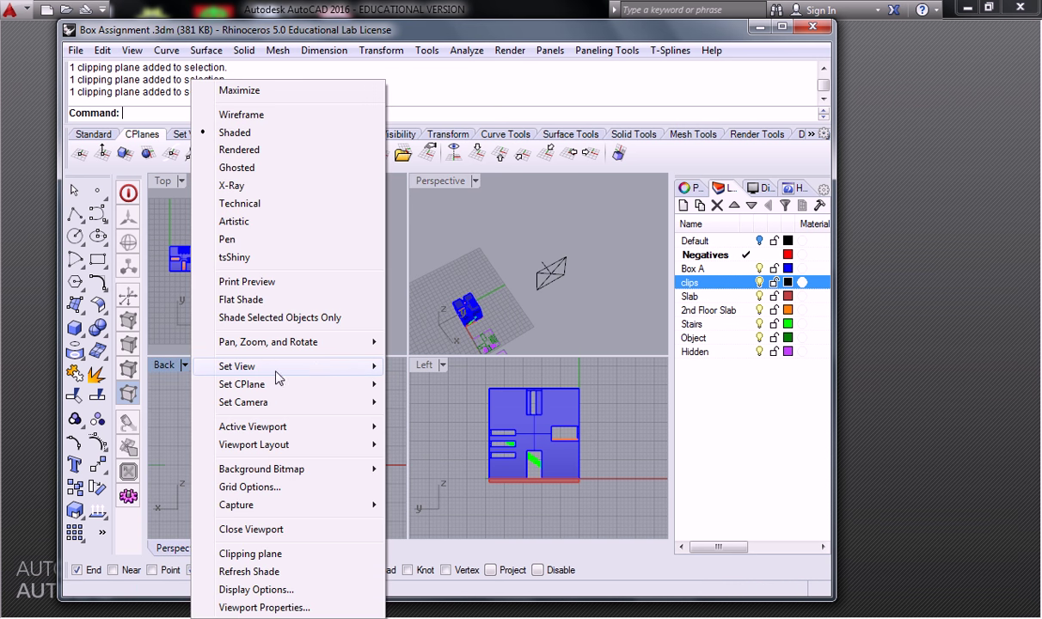
{"action": "mouse_move", "coordinate": [262, 365]}
{"action": "left_click", "coordinate": [71, 461]}
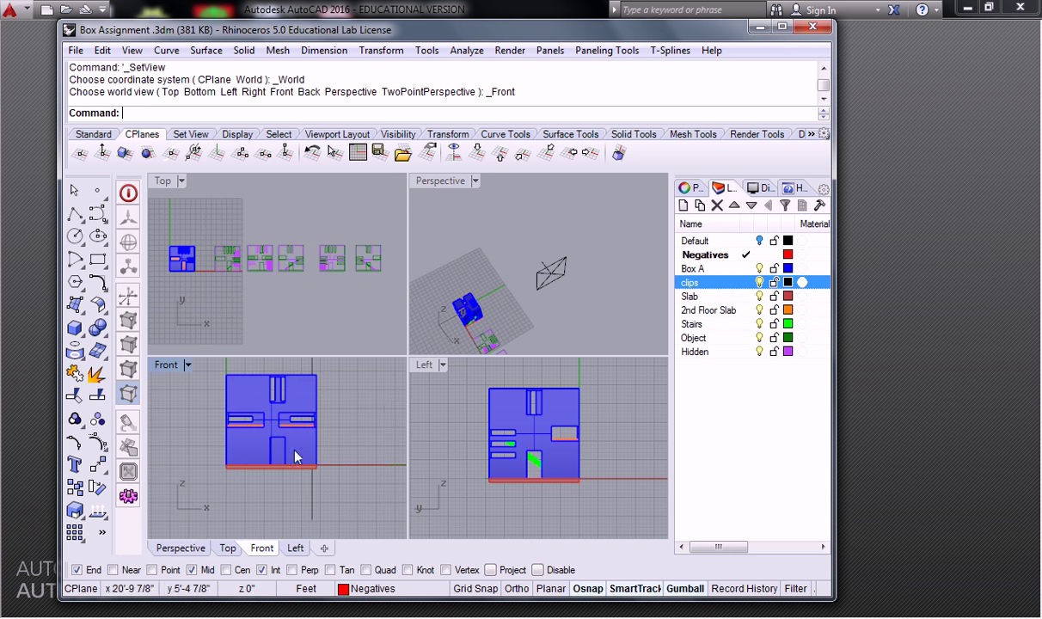
{"action": "left_click", "coordinate": [423, 364]}
{"action": "mouse_move", "coordinate": [498, 368]}
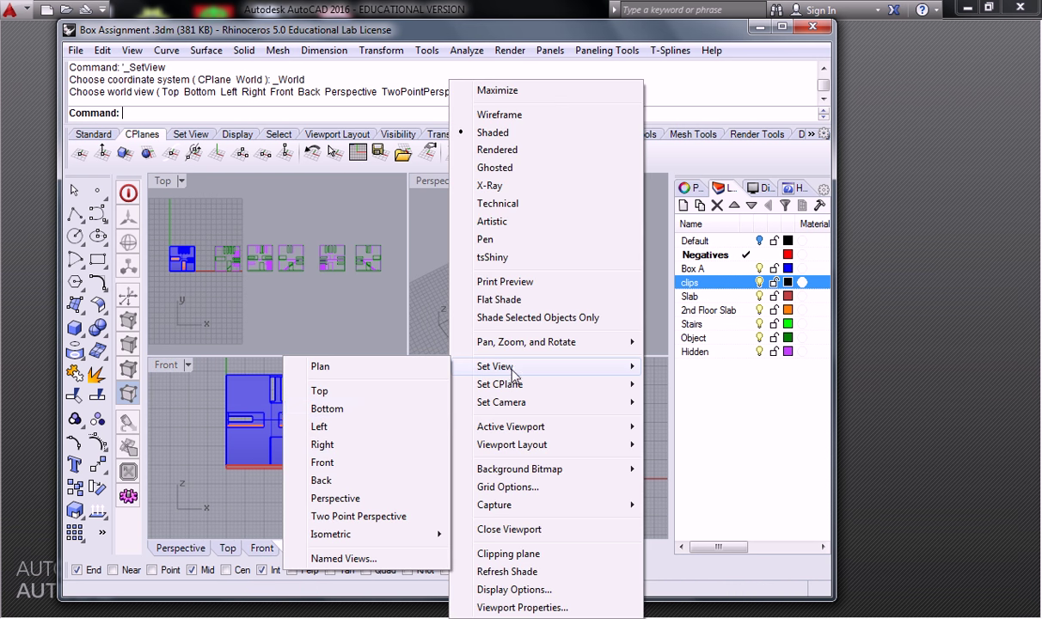
{"action": "left_click", "coordinate": [330, 445]}
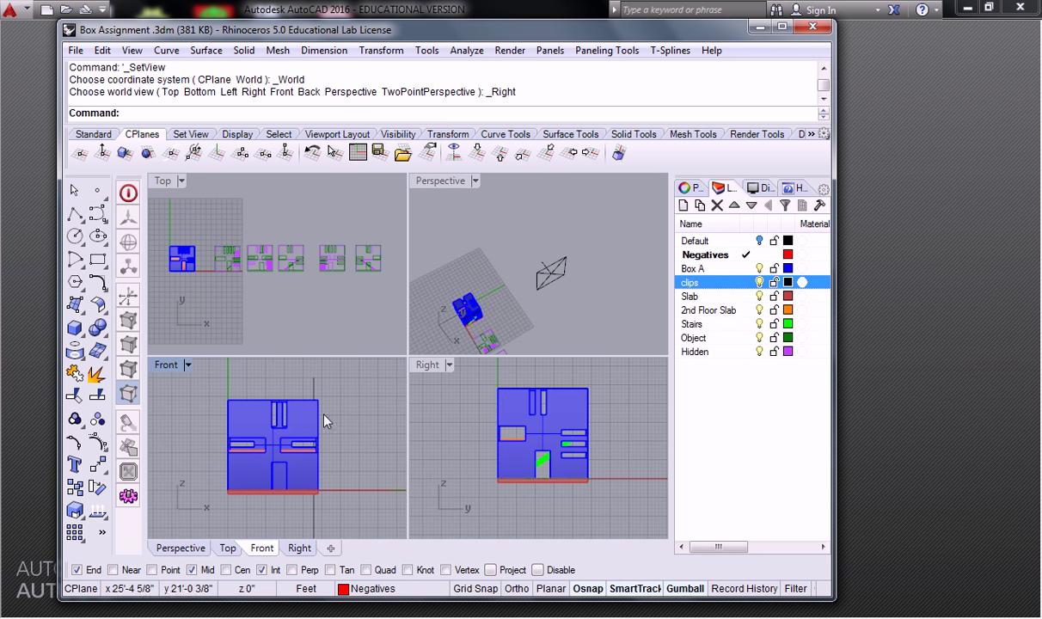
Select the clipping plane in the Front view, with Perspective zoomed onto the box.
{"action": "right_click_drag", "start_coordinate": [440, 288], "coordinate": [481, 262]}
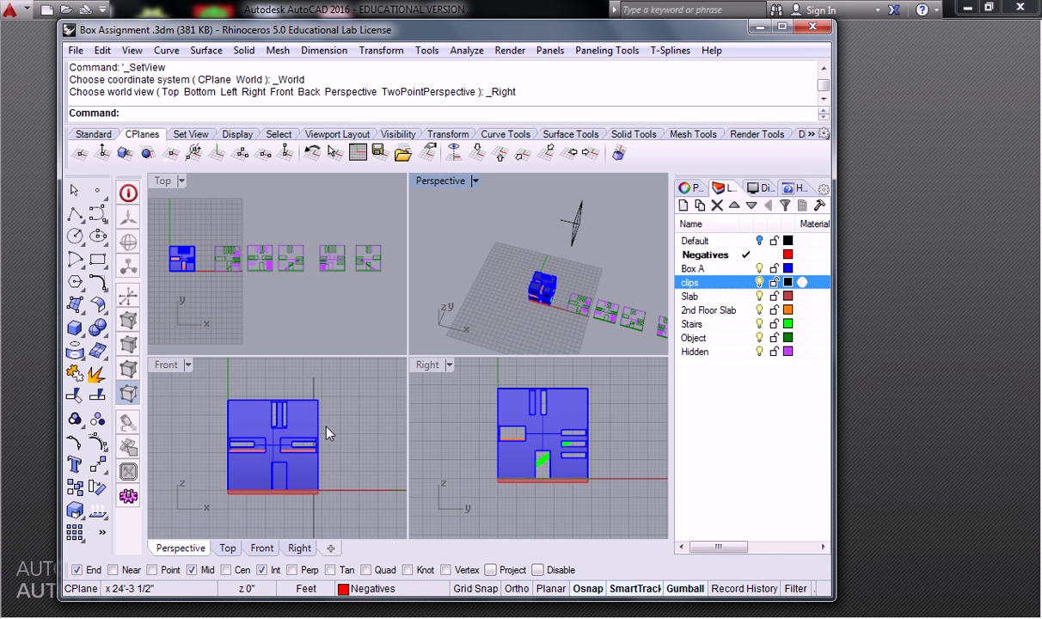
{"action": "scroll", "coordinate": [309, 400], "scroll_direction": "up", "scroll_amount": 2}
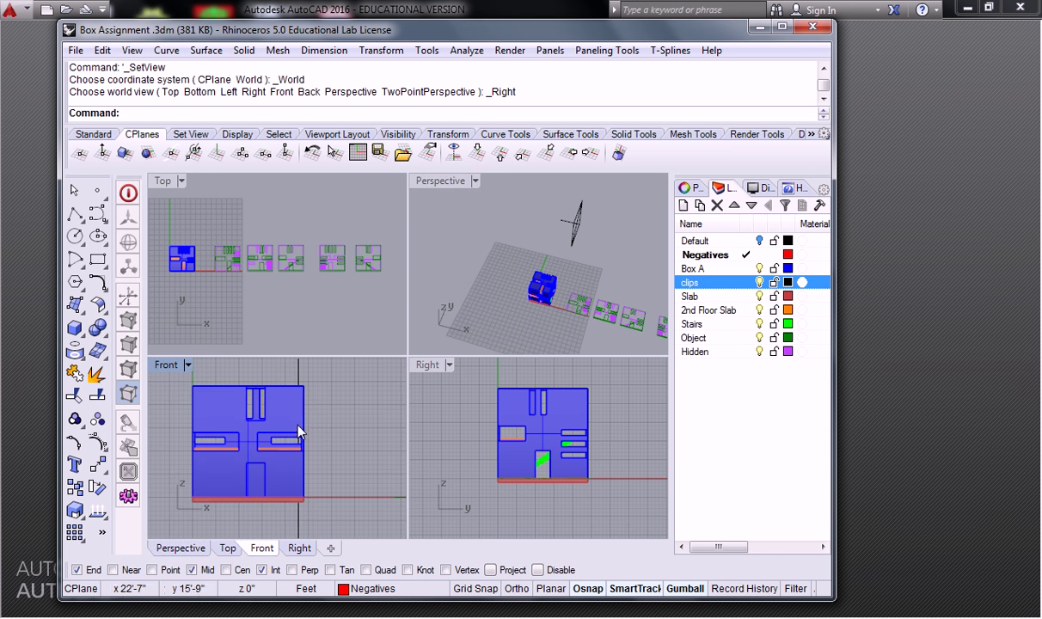
{"action": "scroll", "coordinate": [298, 434], "scroll_direction": "up", "scroll_amount": 4}
{"action": "left_click", "coordinate": [299, 440]}
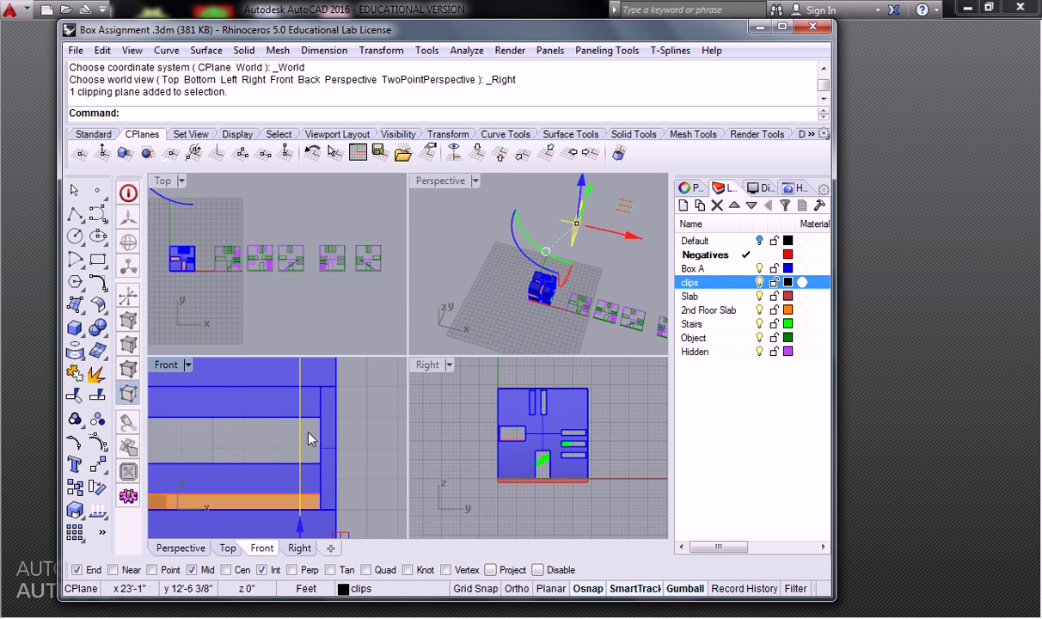
{"action": "scroll", "coordinate": [308, 433], "scroll_direction": "down", "scroll_amount": 3}
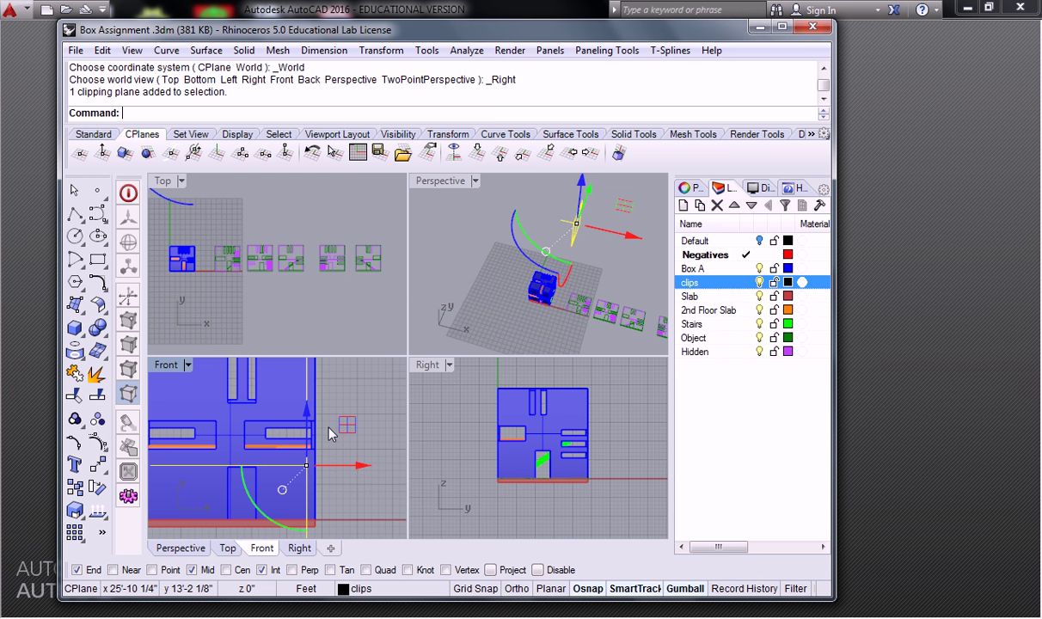
{"action": "mouse_move", "coordinate": [516, 263]}
{"action": "right_mouse_down"}
{"action": "mouse_move", "coordinate": [531, 249]}
{"action": "mouse_move", "coordinate": [524, 309]}
{"action": "mouse_move", "coordinate": [532, 256]}
{"action": "right_mouse_up"}
Tick Perspective under Views Clipped in the clipping plane's properties.
{"action": "left_click", "coordinate": [686, 187]}
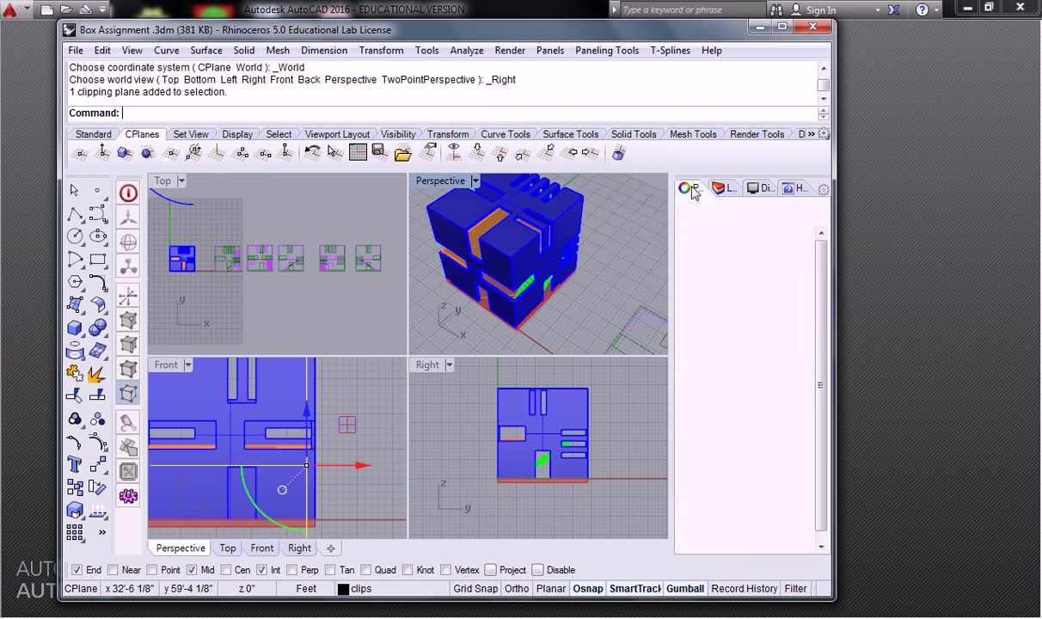
{"action": "left_click", "coordinate": [736, 211]}
{"action": "left_click", "coordinate": [684, 303]}
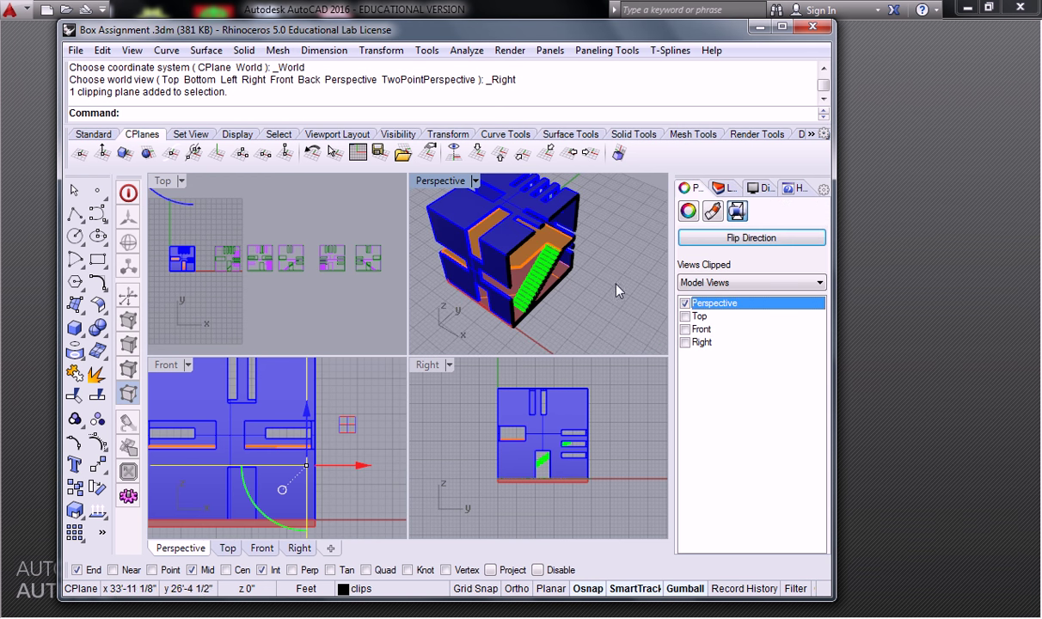
{"action": "right_click_drag", "start_coordinate": [616, 290], "coordinate": [550, 261]}
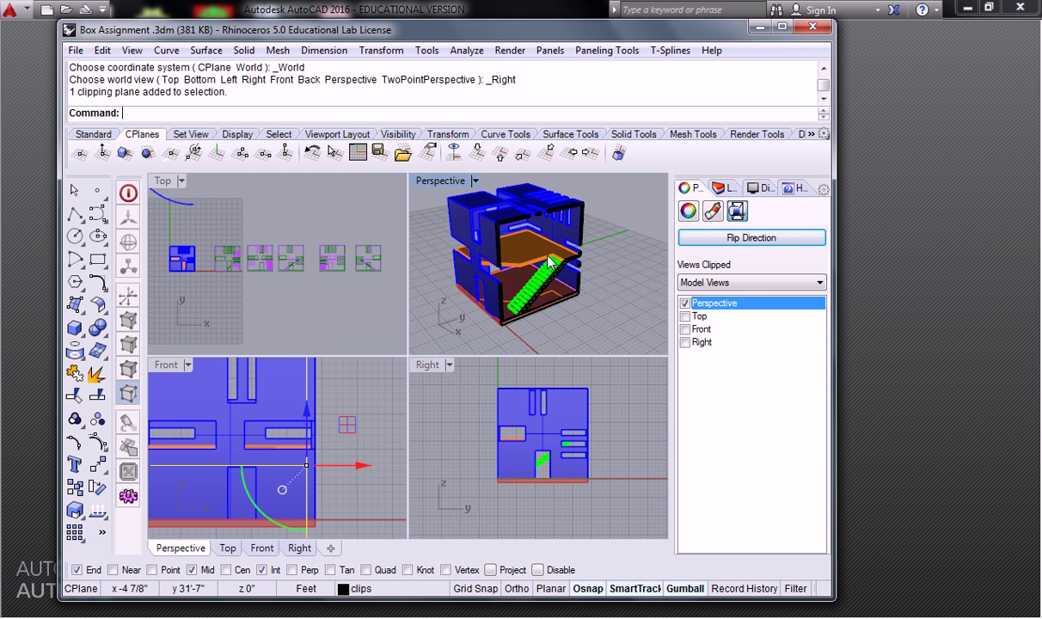
Deselect the plane and inspect the cut interior in the Perspective and Right views.
{"action": "left_click", "coordinate": [370, 427]}
{"action": "left_click", "coordinate": [344, 374]}
{"action": "scroll", "coordinate": [345, 374], "scroll_direction": "down", "scroll_amount": 5}
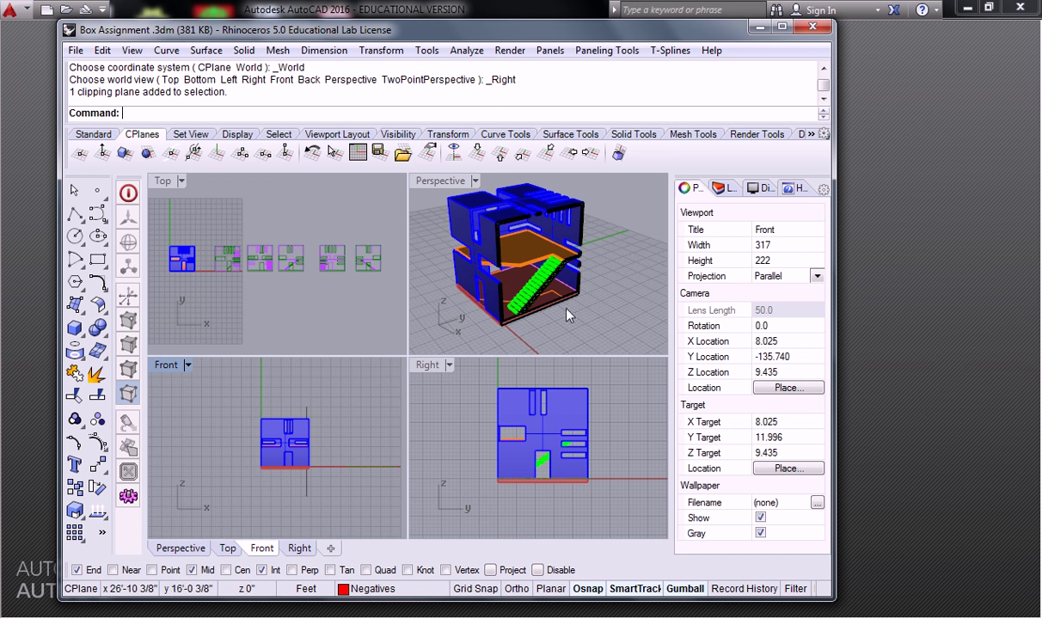
{"action": "mouse_move", "coordinate": [585, 237]}
{"action": "right_mouse_down"}
{"action": "mouse_move", "coordinate": [518, 272]}
{"action": "mouse_move", "coordinate": [559, 223]}
{"action": "mouse_move", "coordinate": [574, 256]}
{"action": "right_mouse_up"}
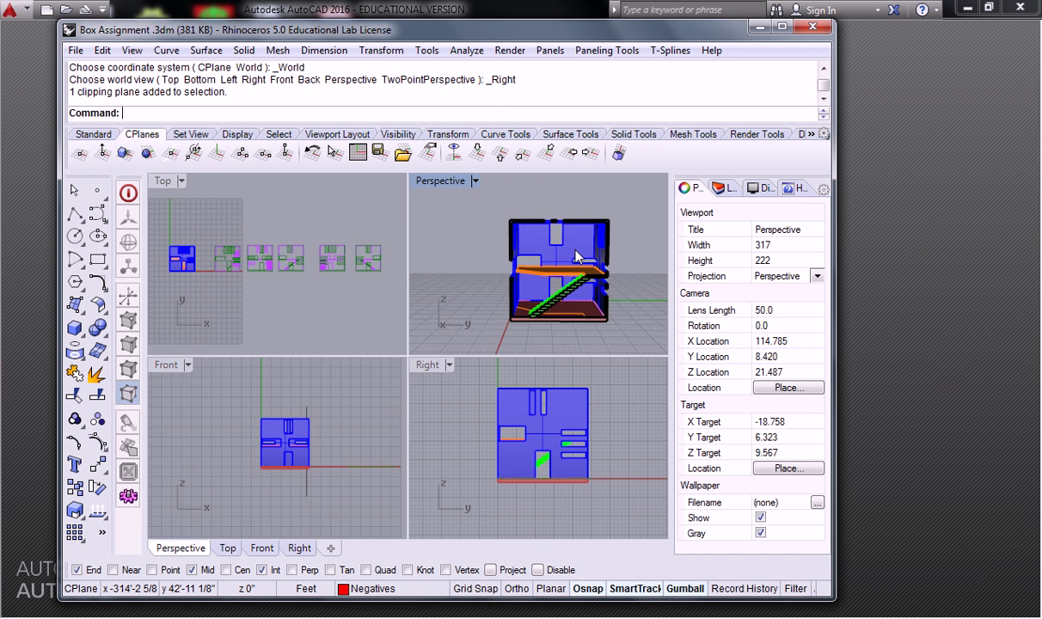
{"action": "right_click_drag", "start_coordinate": [542, 408], "coordinate": [556, 420]}
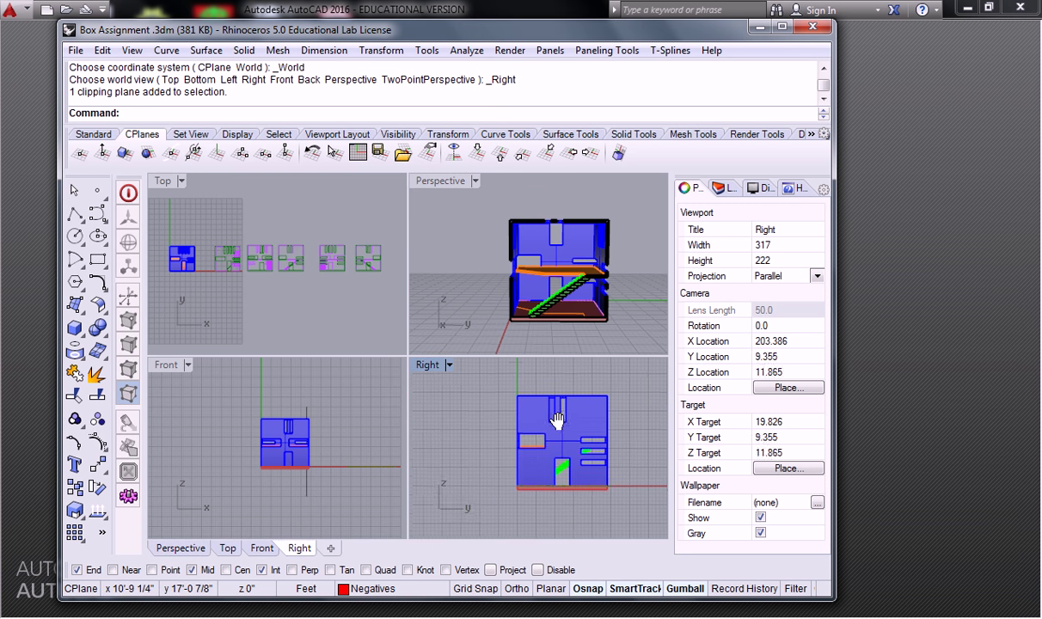
{"action": "scroll", "coordinate": [555, 417], "scroll_direction": "up", "scroll_amount": 5}
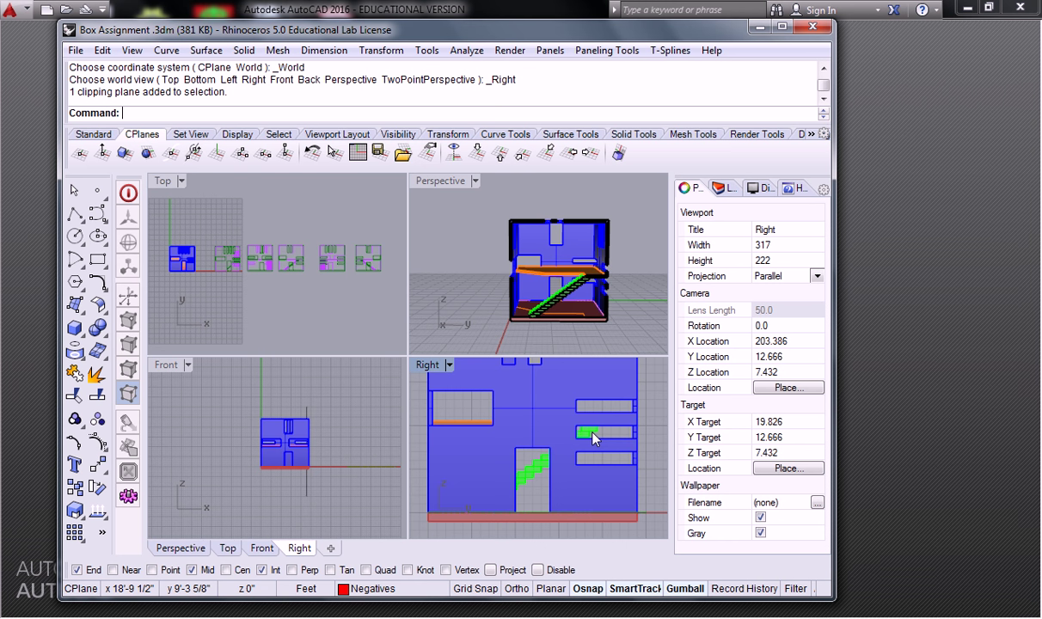
{"action": "right_click_drag", "start_coordinate": [592, 273], "coordinate": [547, 249]}
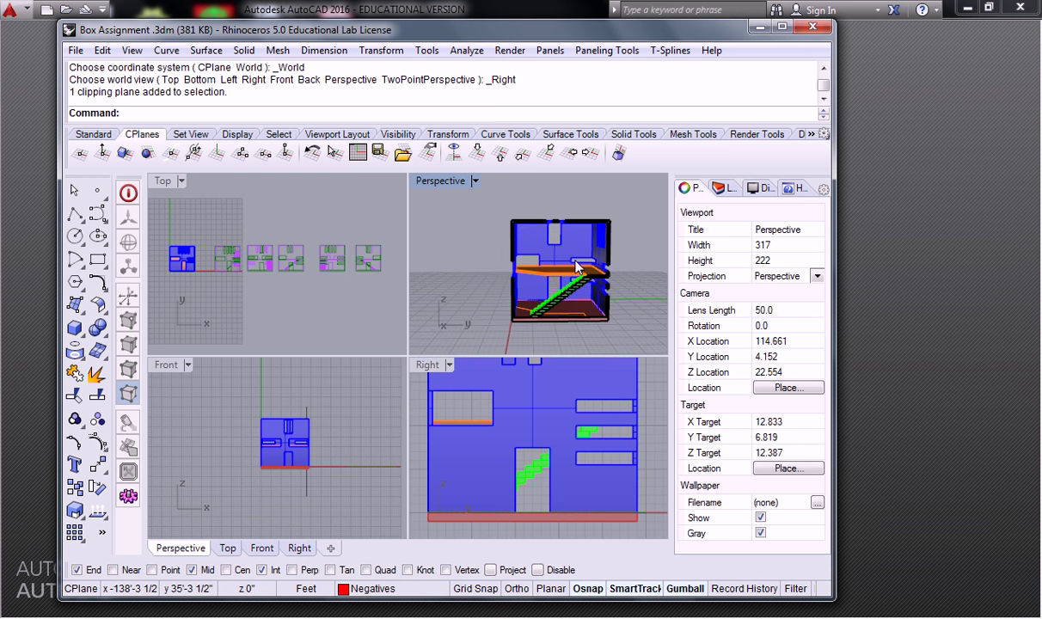
Return to the layer list, then select and delete the old clipping plane.
{"action": "left_click", "coordinate": [630, 235]}
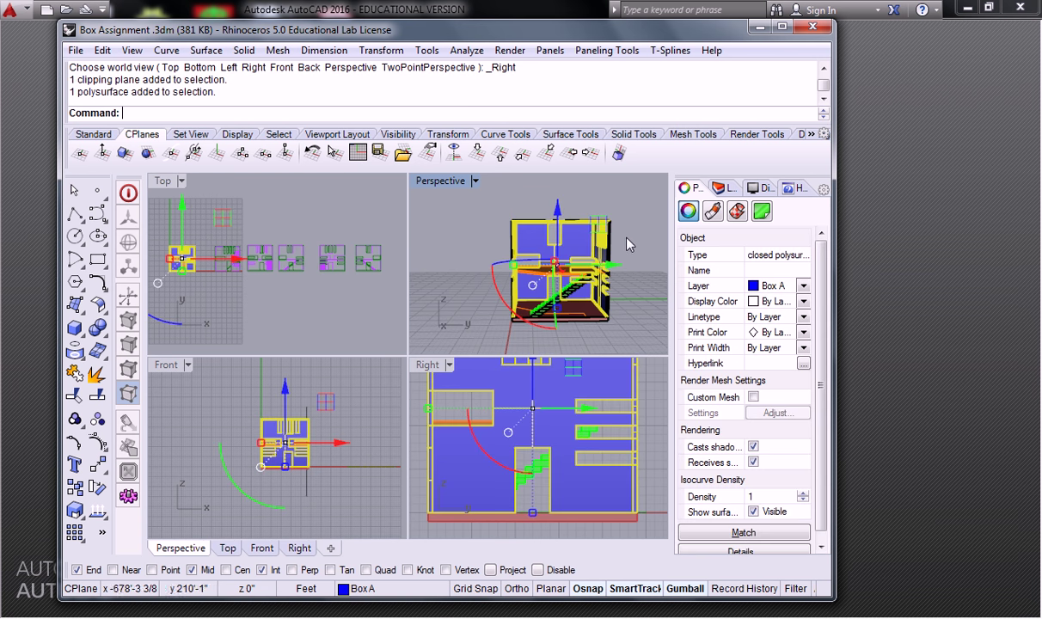
{"action": "key", "text": "Escape"}
{"action": "left_click", "coordinate": [723, 187]}
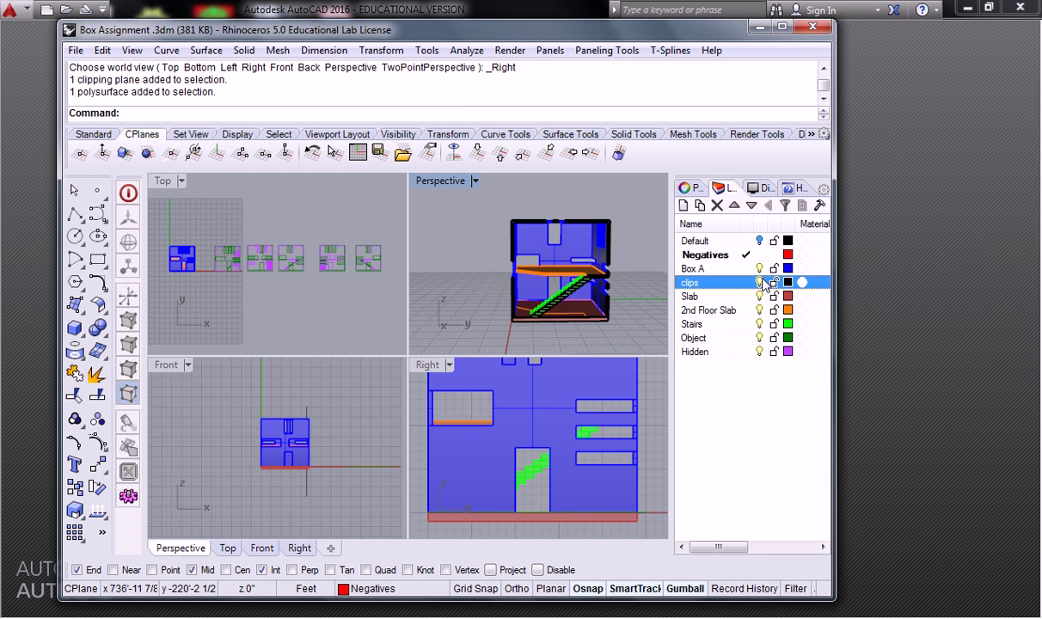
{"action": "right_click_drag", "start_coordinate": [443, 247], "coordinate": [543, 232]}
{"action": "scroll", "coordinate": [549, 296], "scroll_direction": "up", "scroll_amount": 2}
{"action": "left_click", "coordinate": [611, 206]}
{"action": "key", "text": "Delete"}
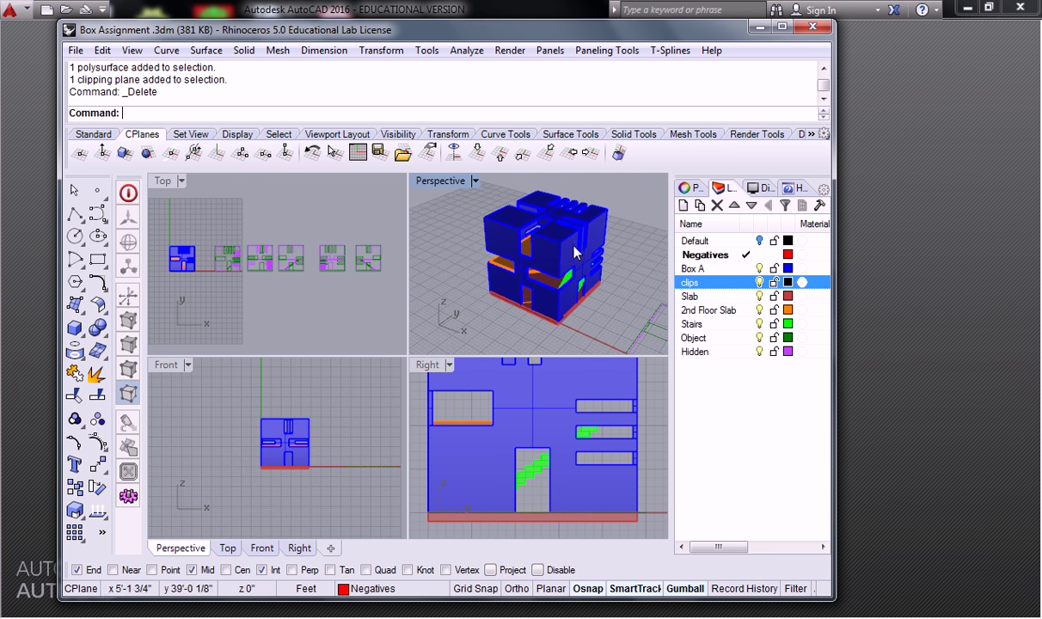
Keep the clips layer name unchanged and zoom into the Right viewport.
{"action": "left_click", "coordinate": [737, 285]}
{"action": "key", "text": "Return"}
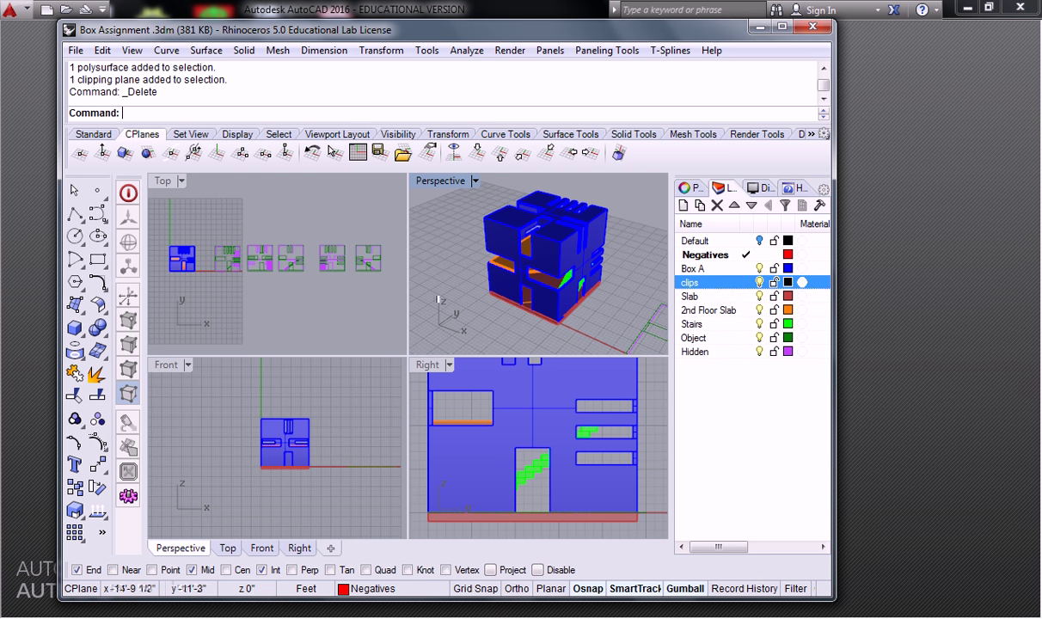
{"action": "right_click_drag", "start_coordinate": [502, 439], "coordinate": [516, 451]}
{"action": "scroll", "coordinate": [516, 452], "scroll_direction": "down", "scroll_amount": 8}
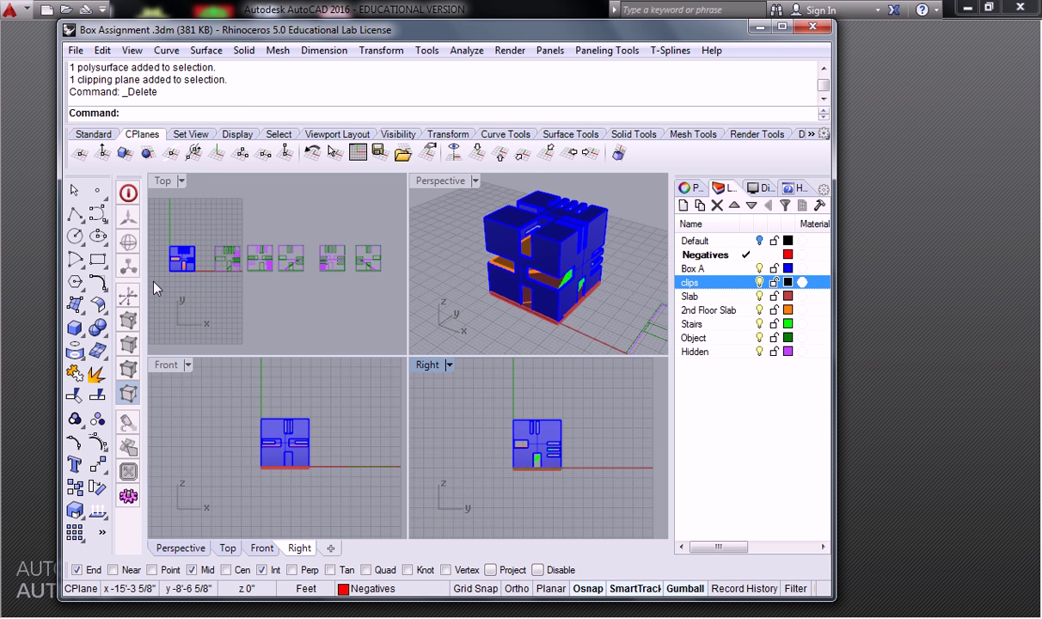
{"action": "scroll", "coordinate": [553, 425], "scroll_direction": "up", "scroll_amount": 4}
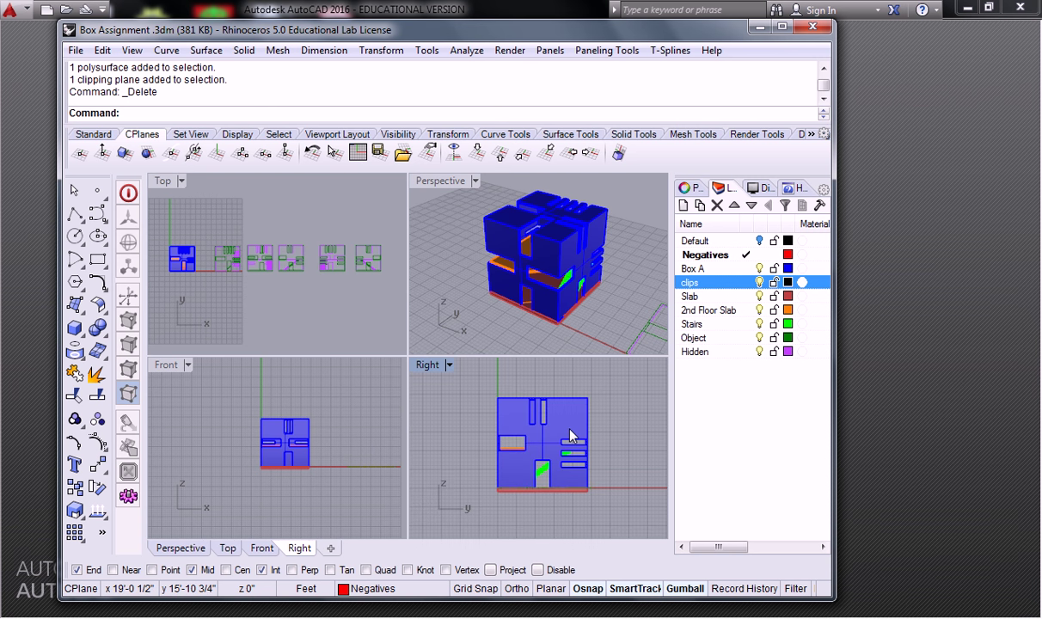
Start the clipping plane command with 'Clip' and make clips the current layer.
{"action": "type", "text": "Clip"}
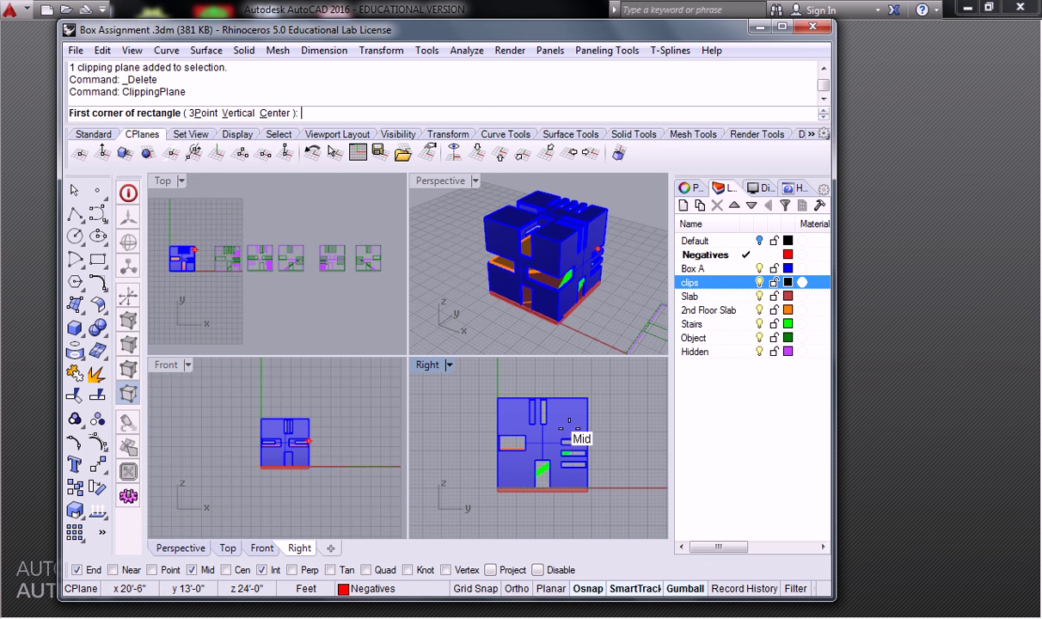
{"action": "scroll", "coordinate": [568, 421], "scroll_direction": "down", "scroll_amount": 2}
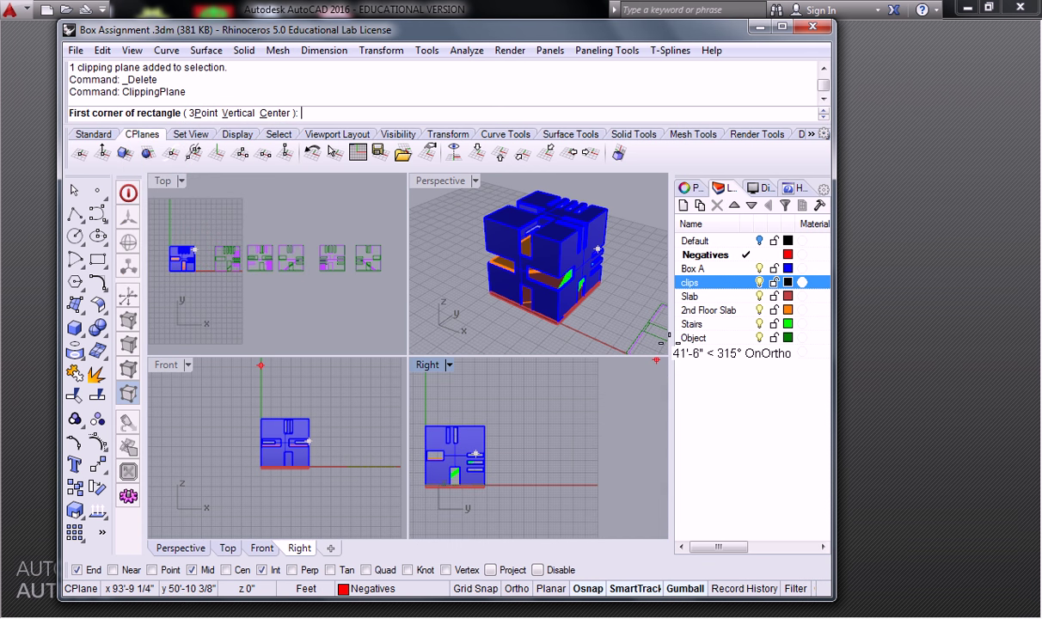
{"action": "left_click", "coordinate": [745, 282]}
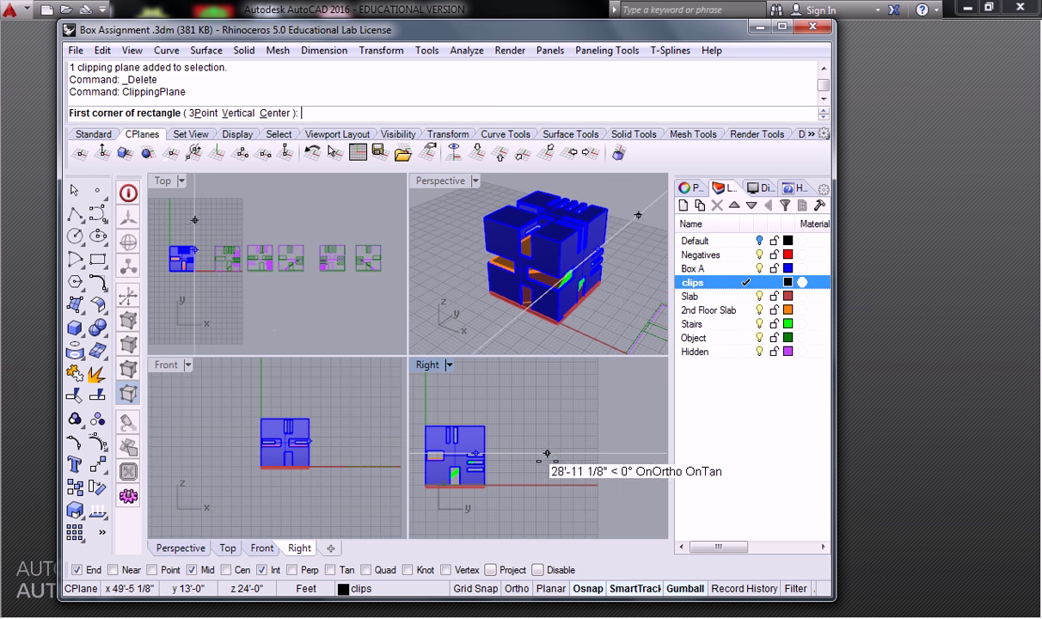
{"action": "scroll", "coordinate": [519, 444], "scroll_direction": "down", "scroll_amount": 2}
{"action": "scroll", "coordinate": [520, 444], "scroll_direction": "up", "scroll_amount": 2}
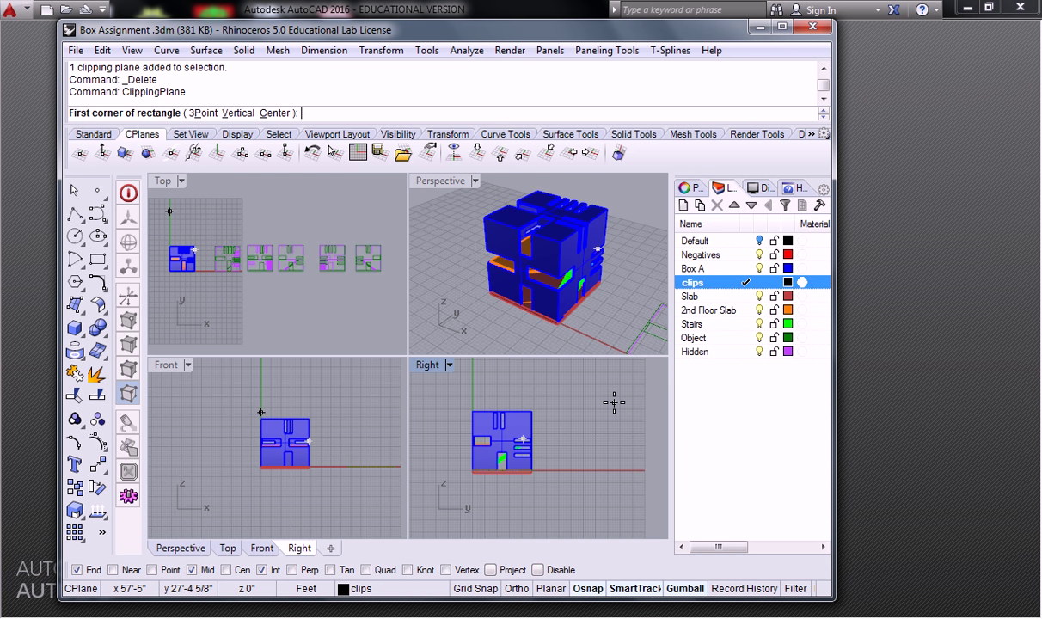
Draw the new clipping plane by two corners in the Right view.
{"action": "left_click", "coordinate": [599, 406]}
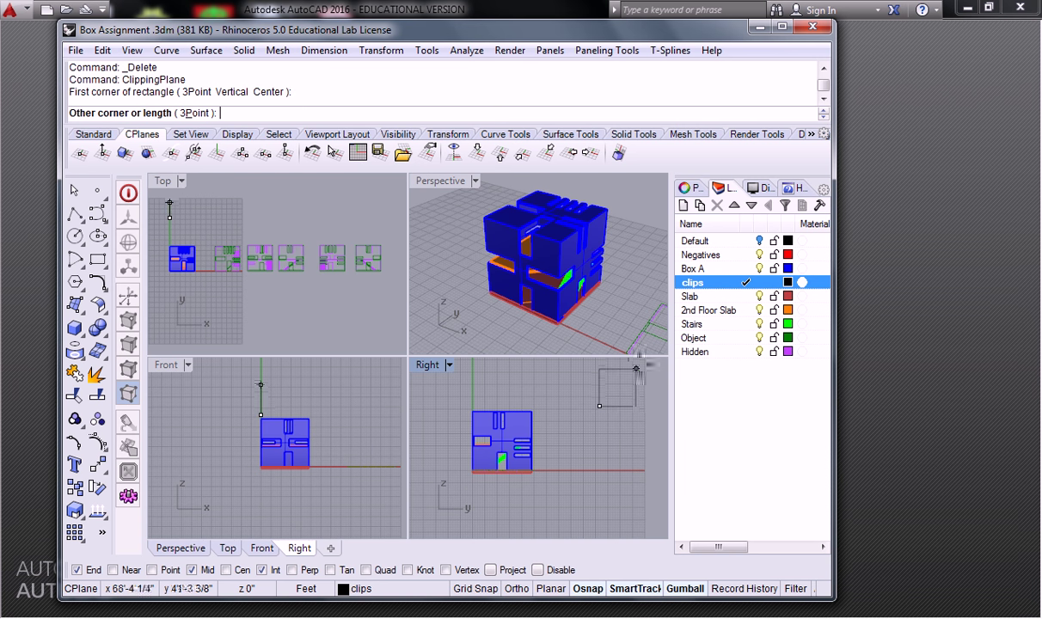
{"action": "left_click", "coordinate": [634, 372]}
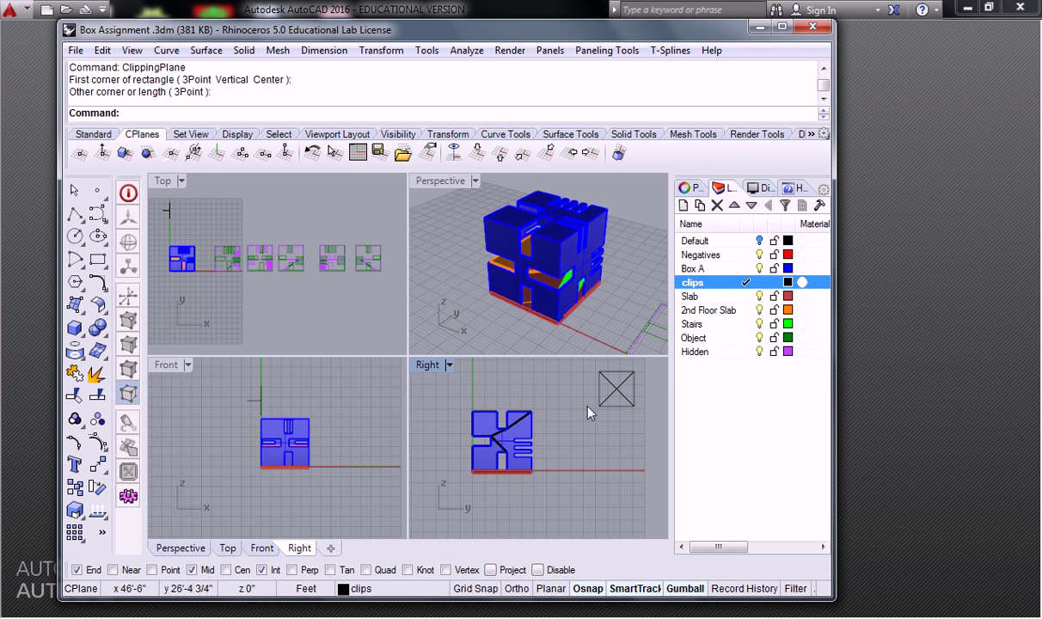
{"action": "scroll", "coordinate": [546, 412], "scroll_direction": "up", "scroll_amount": 2}
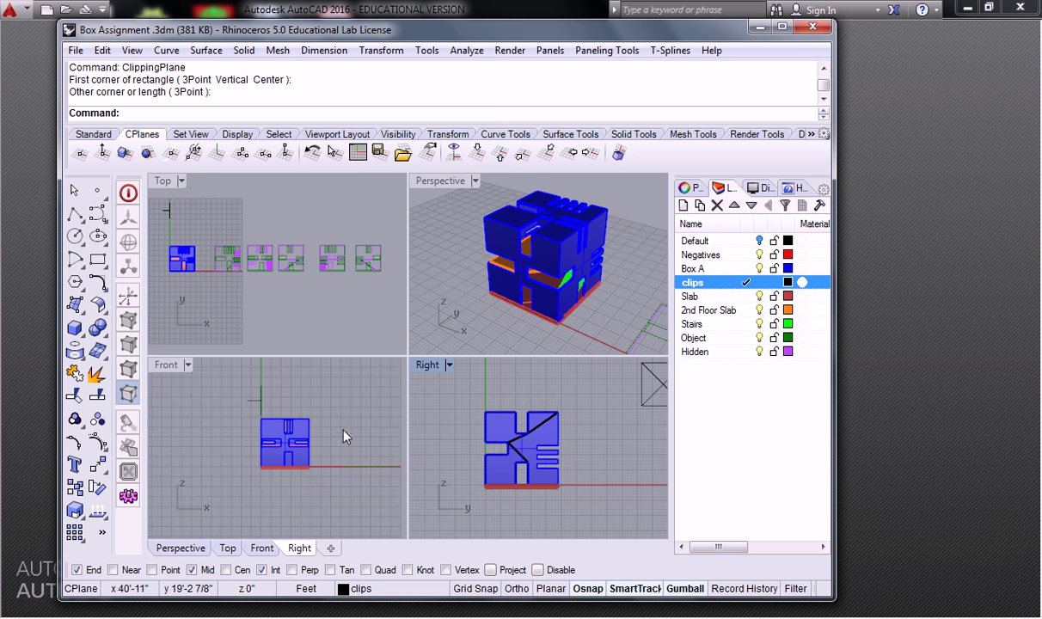
{"action": "right_click_drag", "start_coordinate": [516, 419], "coordinate": [457, 421]}
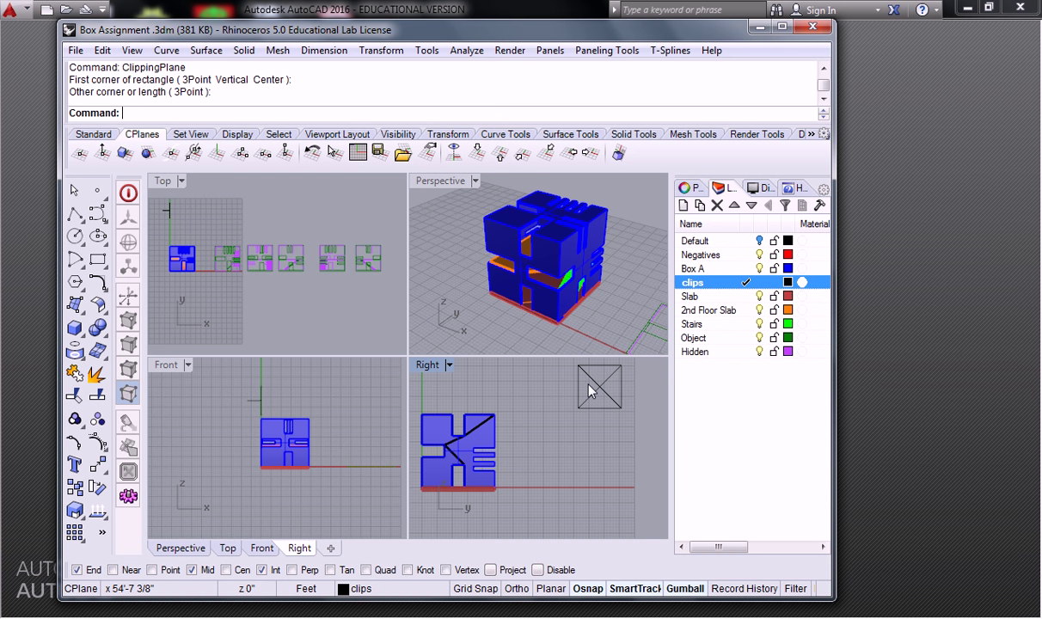
{"action": "right_click", "coordinate": [584, 310]}
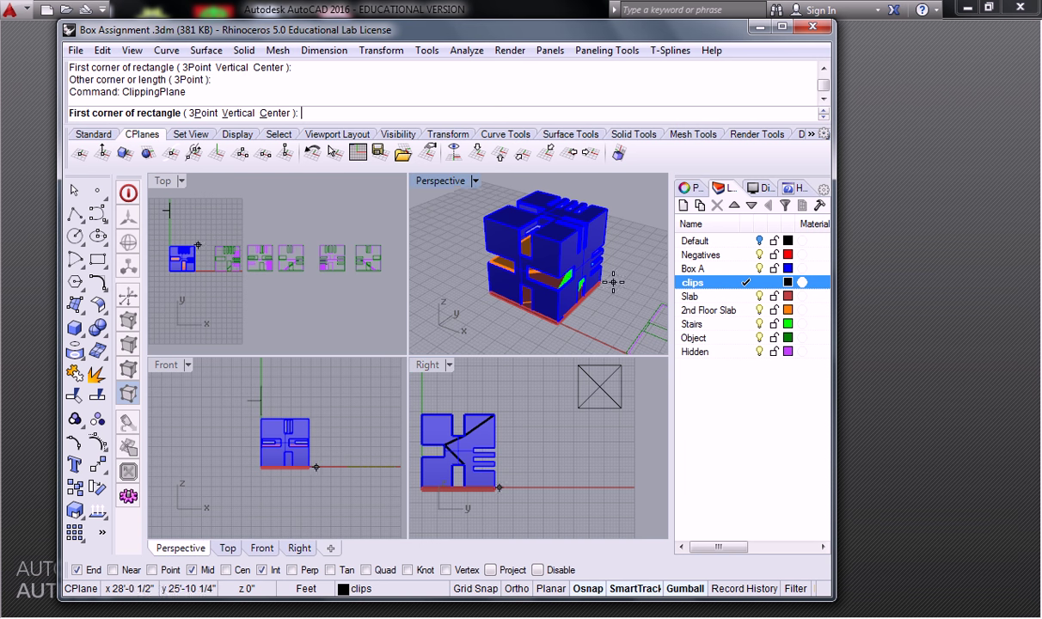
{"action": "scroll", "coordinate": [644, 261], "scroll_direction": "down", "scroll_amount": 3}
{"action": "key", "text": "Escape"}
{"action": "scroll", "coordinate": [273, 251], "scroll_direction": "up", "scroll_amount": 6}
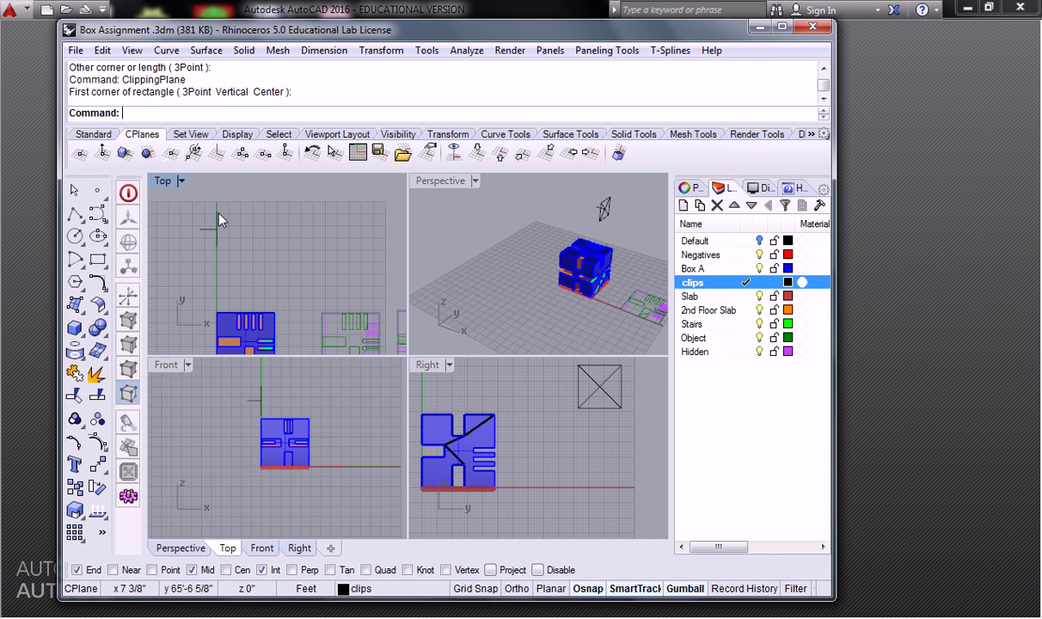
{"action": "right_click_drag", "start_coordinate": [539, 399], "coordinate": [546, 419]}
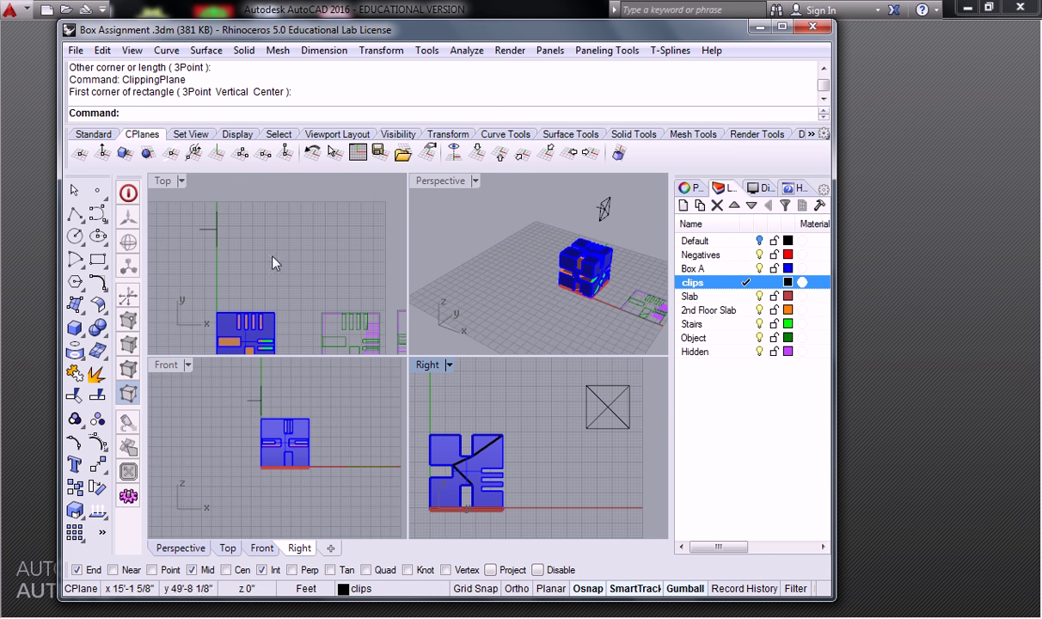
Slide the clipping plane along X with the gumball's red X arrow and show its properties.
{"action": "left_click", "coordinate": [219, 229]}
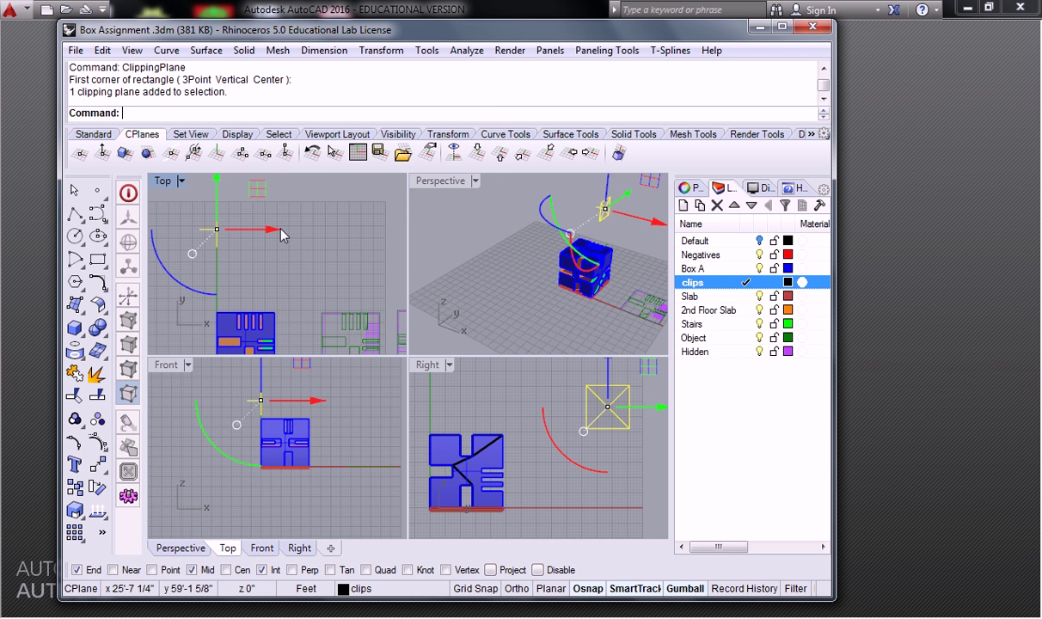
{"action": "left_click_drag", "start_coordinate": [269, 230], "coordinate": [327, 236]}
{"action": "right_click_drag", "start_coordinate": [501, 464], "coordinate": [574, 438]}
{"action": "scroll", "coordinate": [574, 439], "scroll_direction": "up", "scroll_amount": 5}
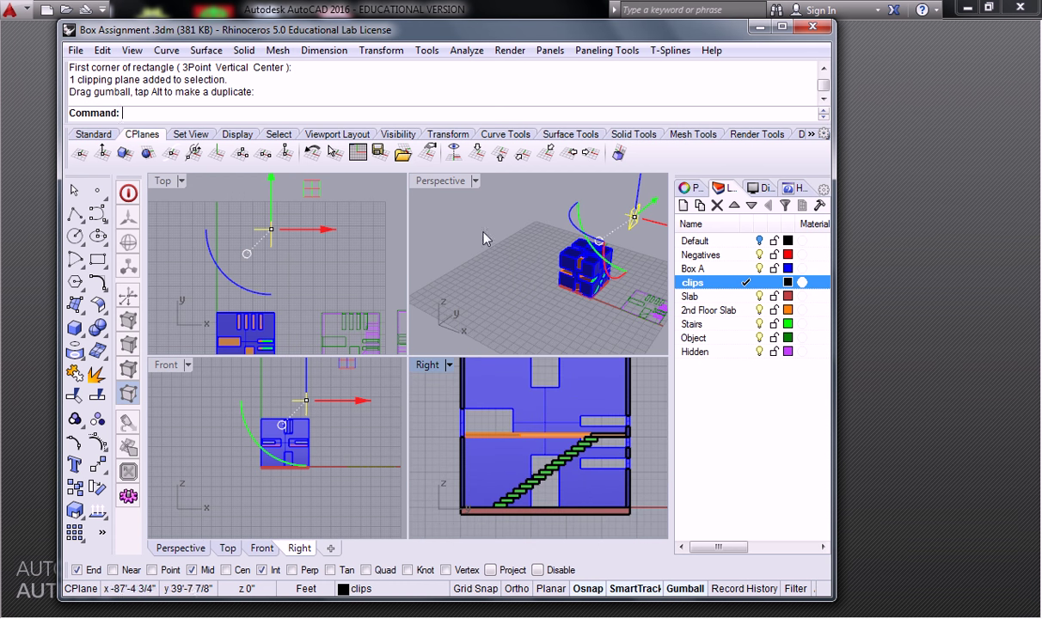
{"action": "left_click", "coordinate": [688, 188]}
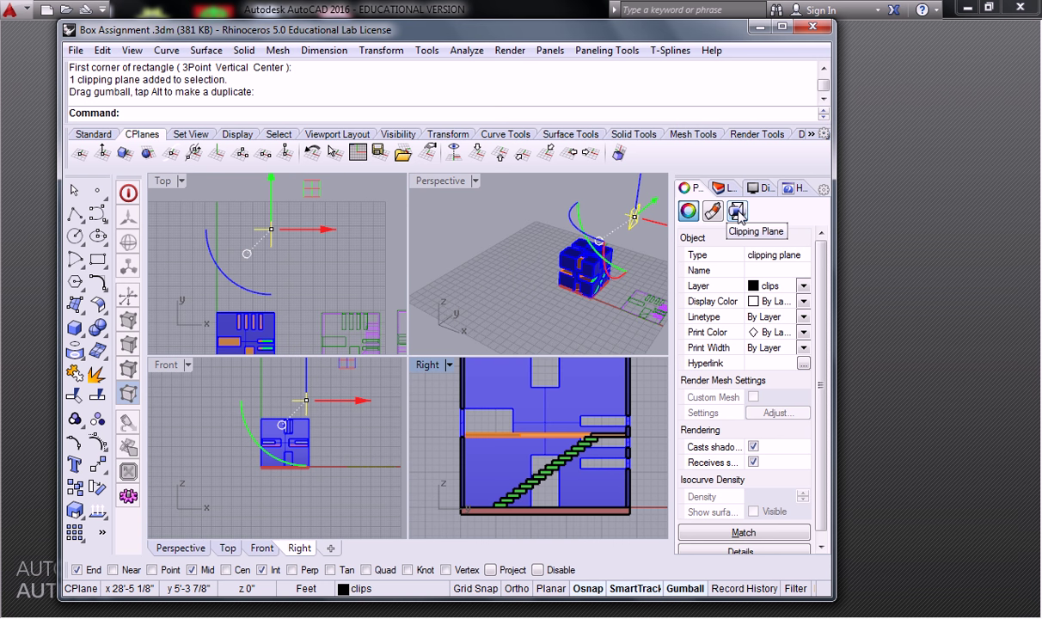
Open the clipping plane settings and keep Model Views as the Views Clipped type.
{"action": "left_click", "coordinate": [736, 211]}
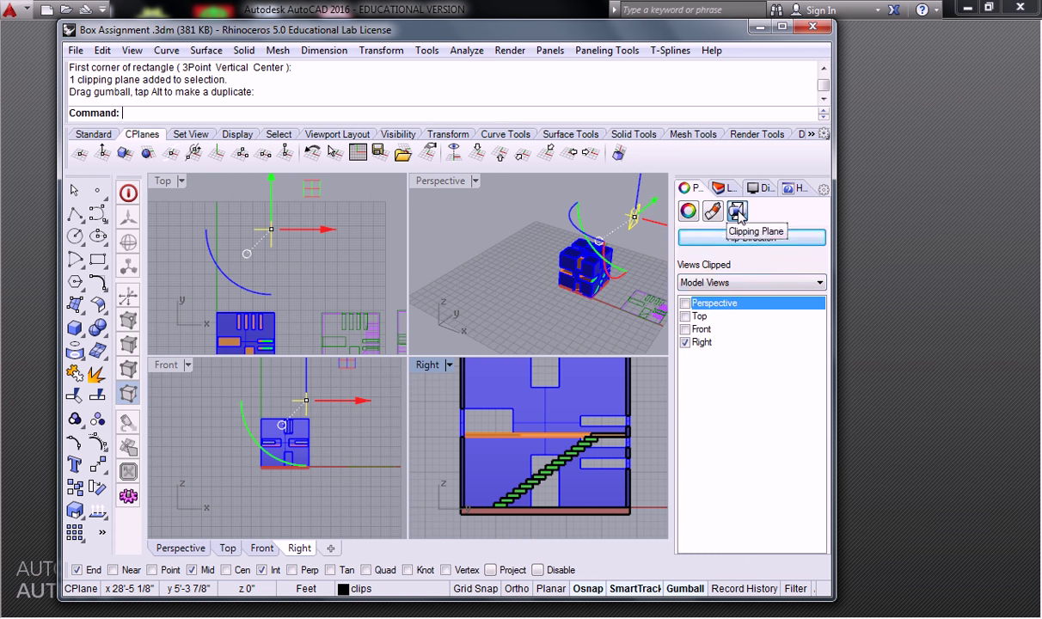
{"action": "left_click", "coordinate": [765, 283]}
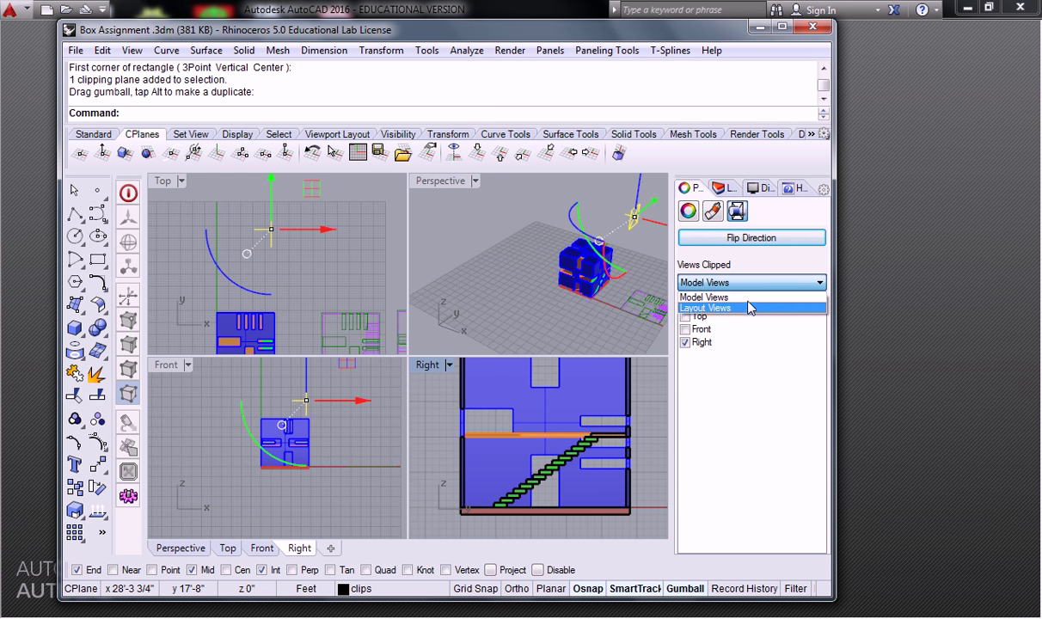
{"action": "left_click", "coordinate": [717, 380]}
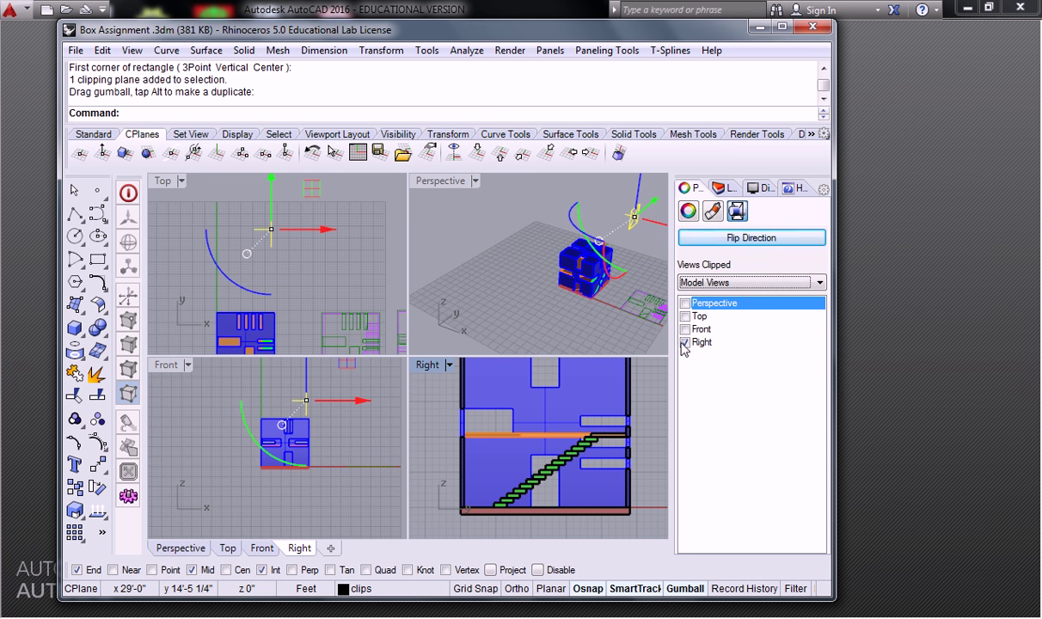
Reselect the clipping plane and tick Perspective under Views Clipped.
{"action": "scroll", "coordinate": [554, 434], "scroll_direction": "down", "scroll_amount": 3}
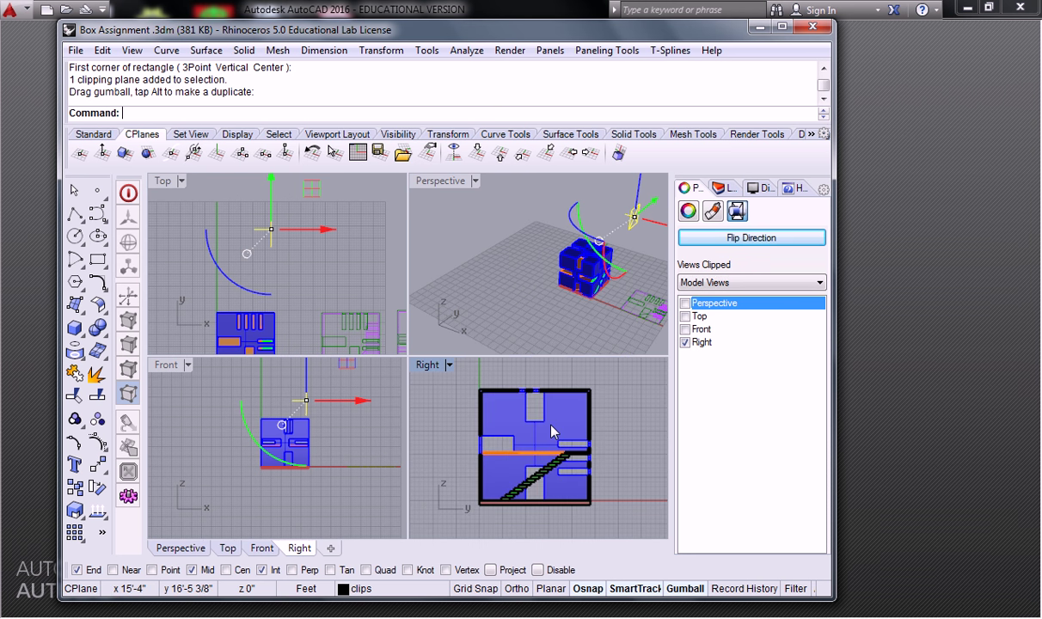
{"action": "left_click", "coordinate": [580, 298]}
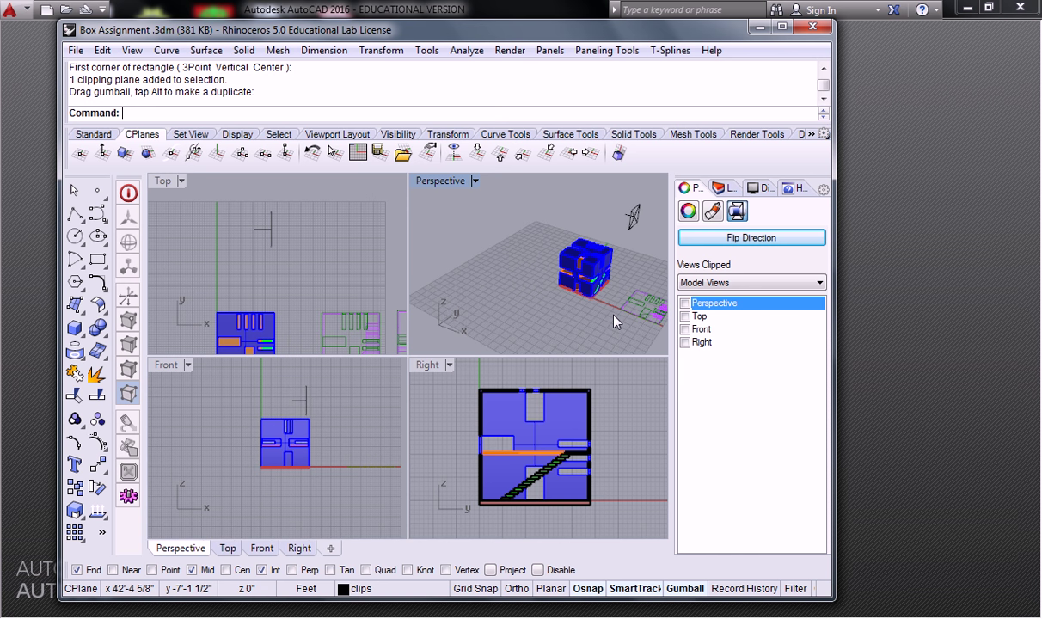
{"action": "scroll", "coordinate": [573, 264], "scroll_direction": "up", "scroll_amount": 5}
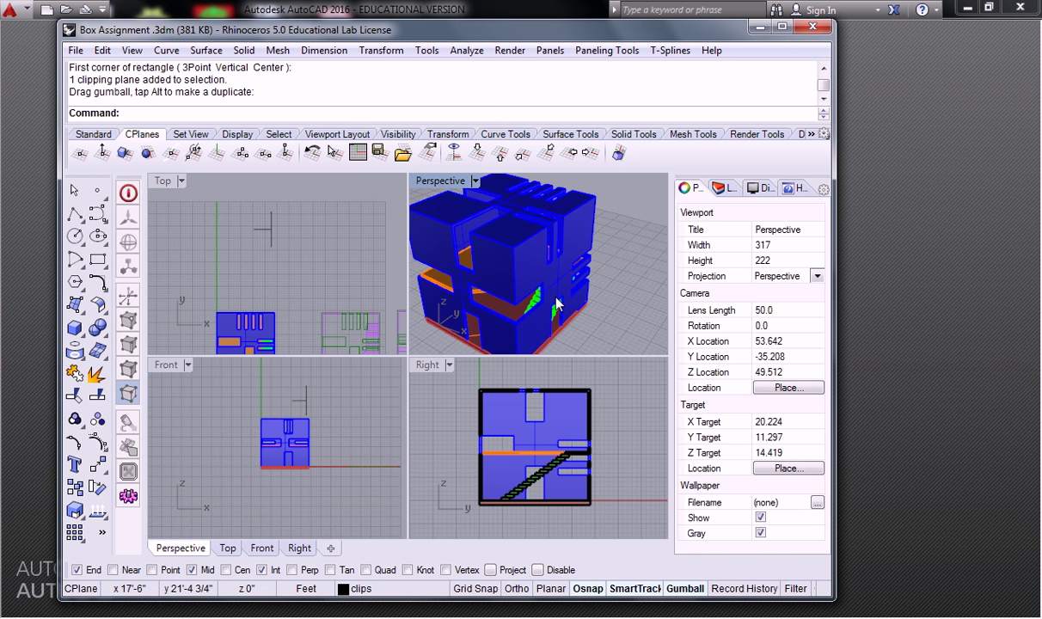
{"action": "scroll", "coordinate": [528, 277], "scroll_direction": "down", "scroll_amount": 3}
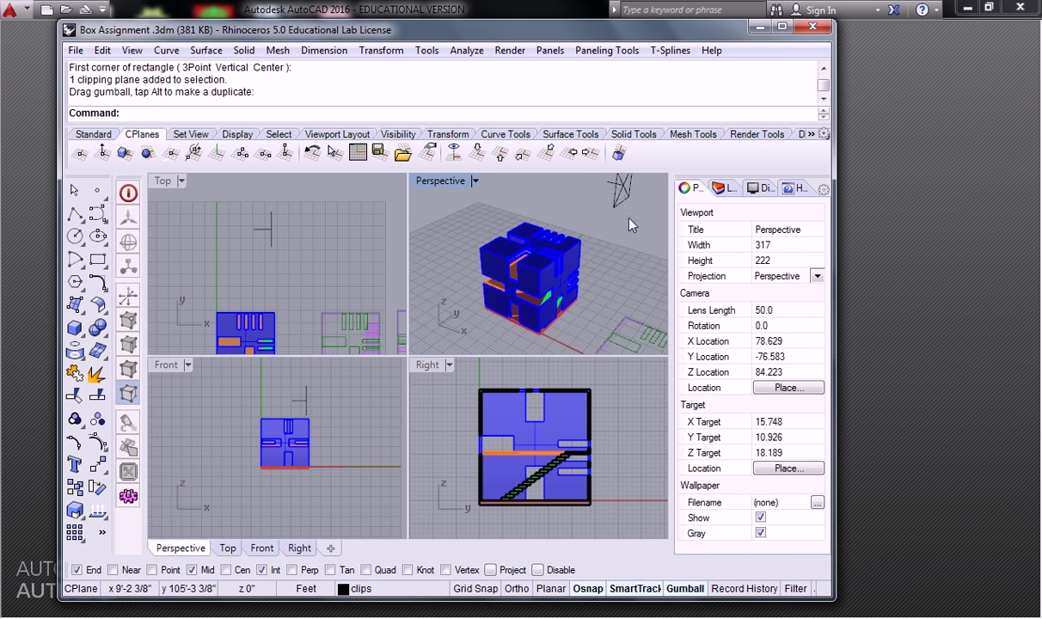
{"action": "left_click", "coordinate": [593, 208]}
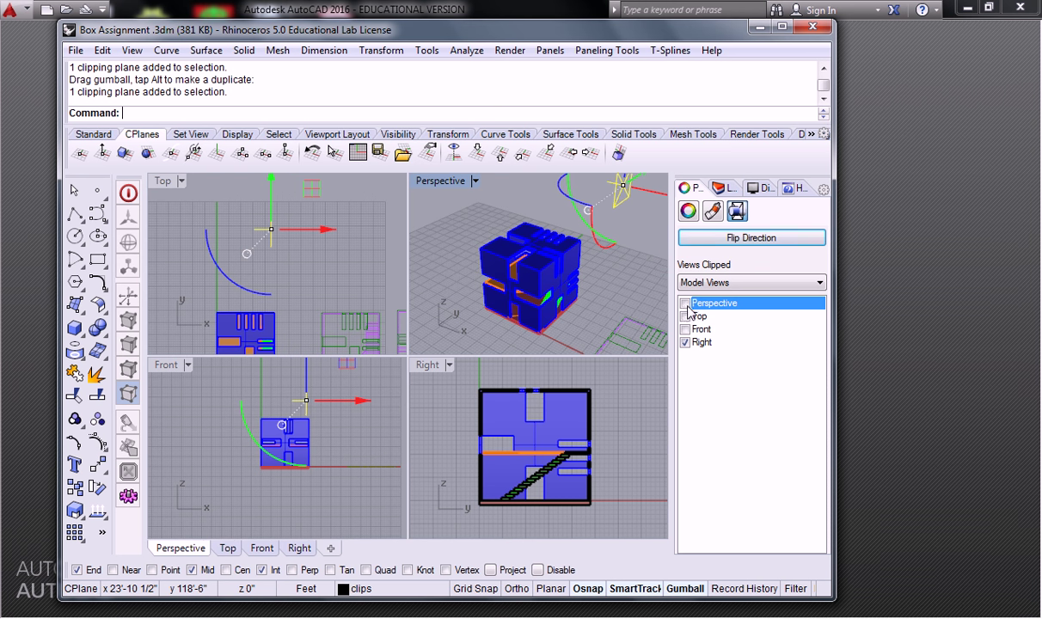
{"action": "left_click", "coordinate": [685, 304]}
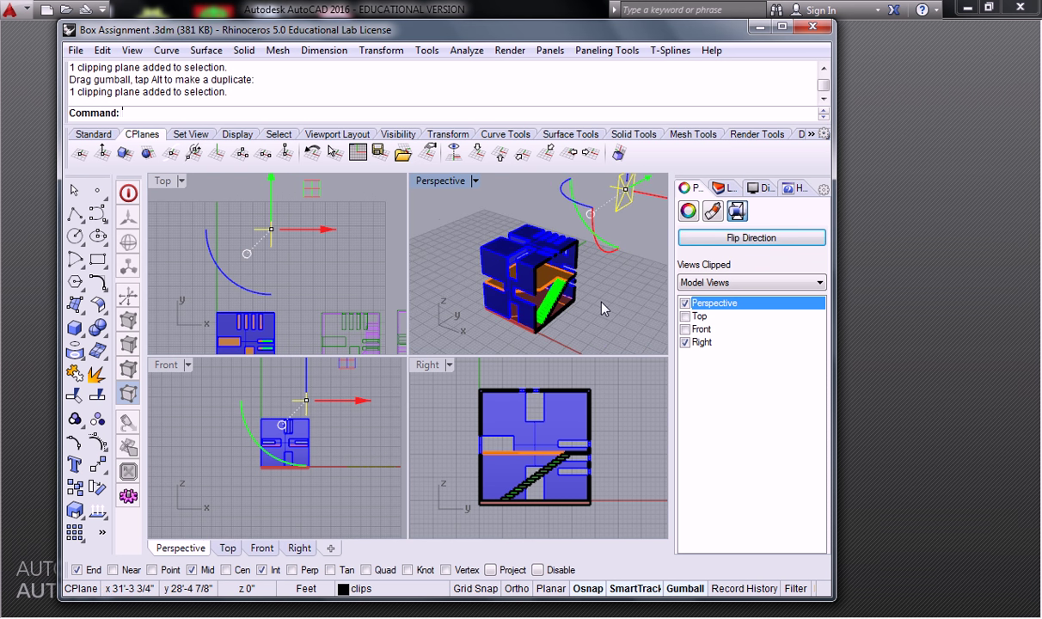
{"action": "right_click_drag", "start_coordinate": [589, 309], "coordinate": [614, 305]}
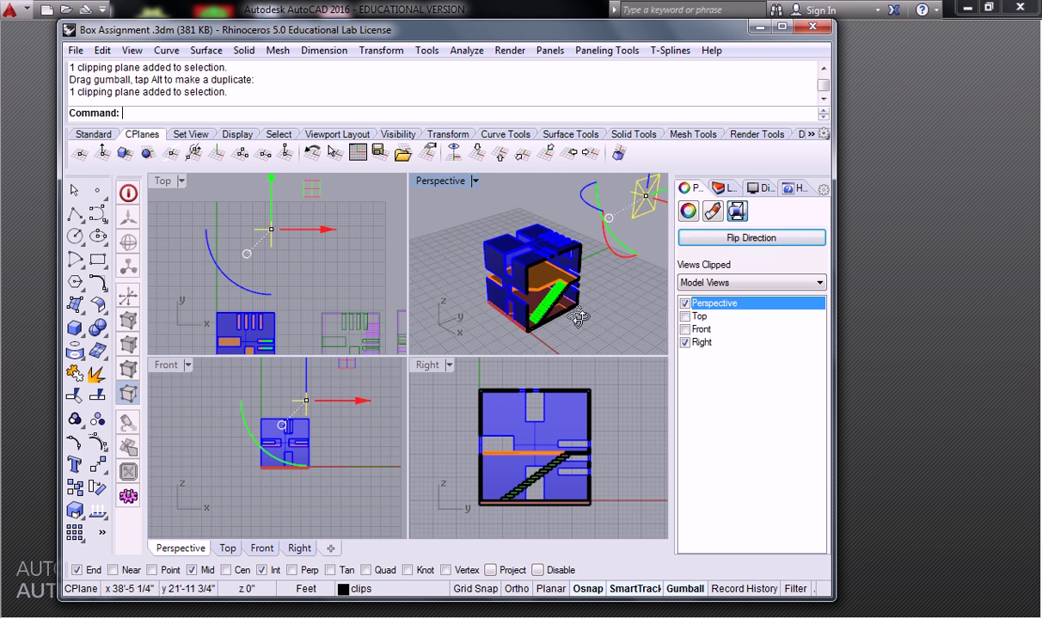
Try clipping the Top and Front views too and nudge the plane along X.
{"action": "left_click", "coordinate": [685, 317]}
{"action": "left_click", "coordinate": [685, 329]}
{"action": "right_click_drag", "start_coordinate": [400, 298], "coordinate": [337, 221]}
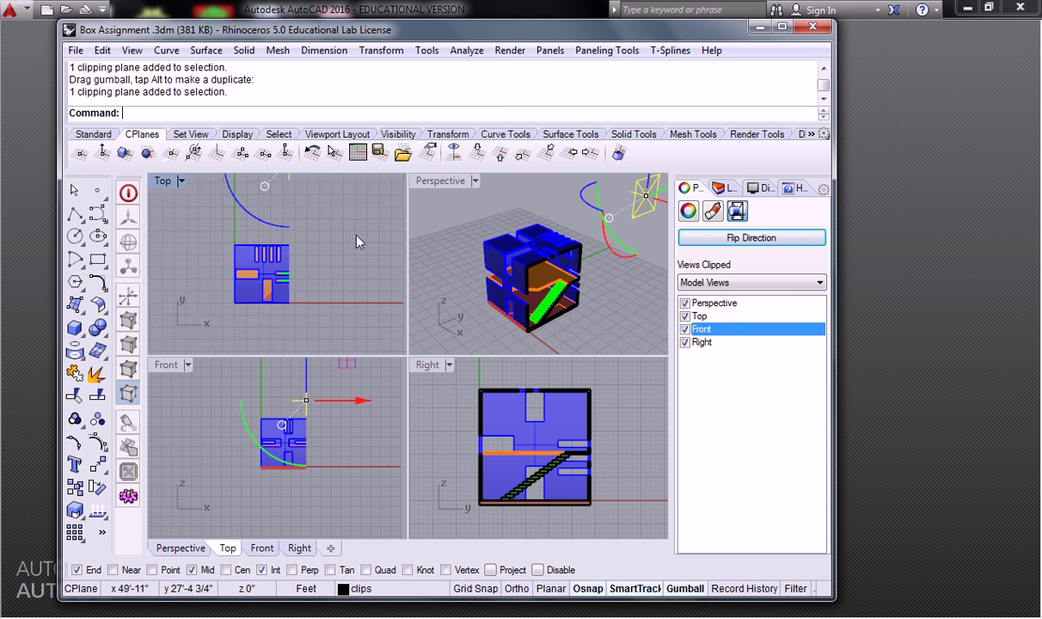
{"action": "scroll", "coordinate": [290, 267], "scroll_direction": "up", "scroll_amount": 3}
{"action": "scroll", "coordinate": [326, 298], "scroll_direction": "down", "scroll_amount": 4}
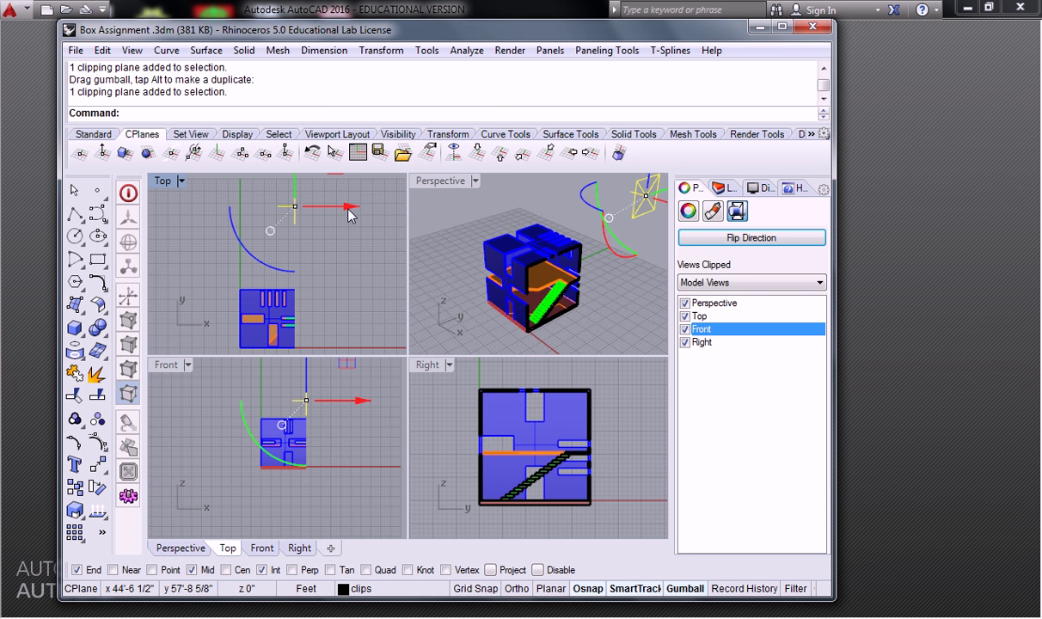
{"action": "mouse_move", "coordinate": [347, 207]}
{"action": "left_mouse_down"}
{"action": "mouse_move", "coordinate": [326, 212]}
{"action": "mouse_move", "coordinate": [359, 216]}
{"action": "mouse_move", "coordinate": [325, 214]}
{"action": "mouse_move", "coordinate": [362, 214]}
{"action": "mouse_move", "coordinate": [308, 220]}
{"action": "mouse_move", "coordinate": [344, 211]}
{"action": "left_mouse_up"}
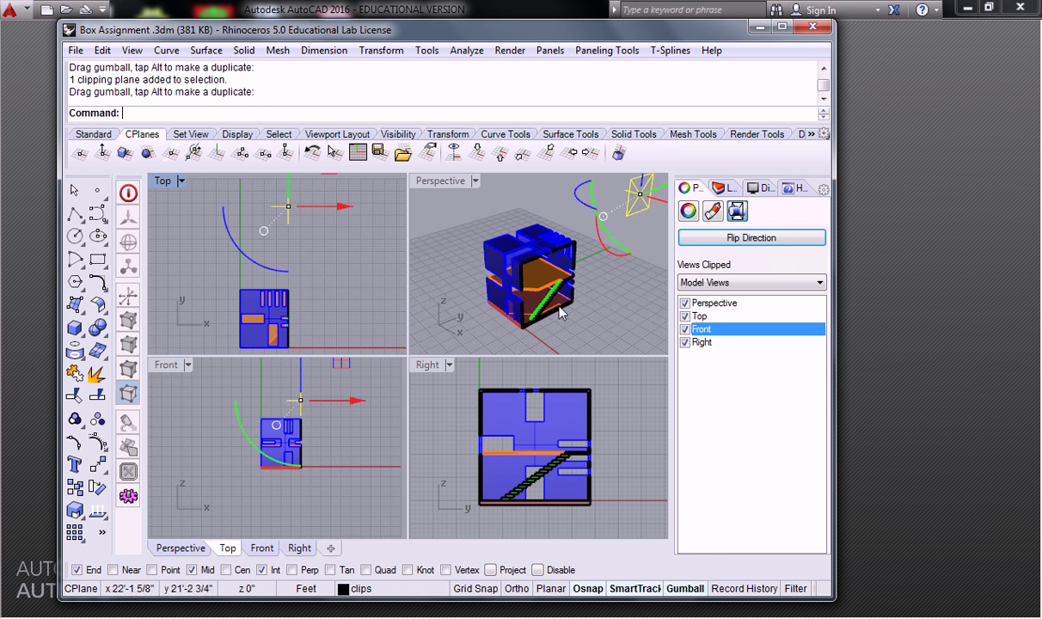
Untick Top and Front so only Perspective and Right stay clipped.
{"action": "left_click", "coordinate": [685, 304]}
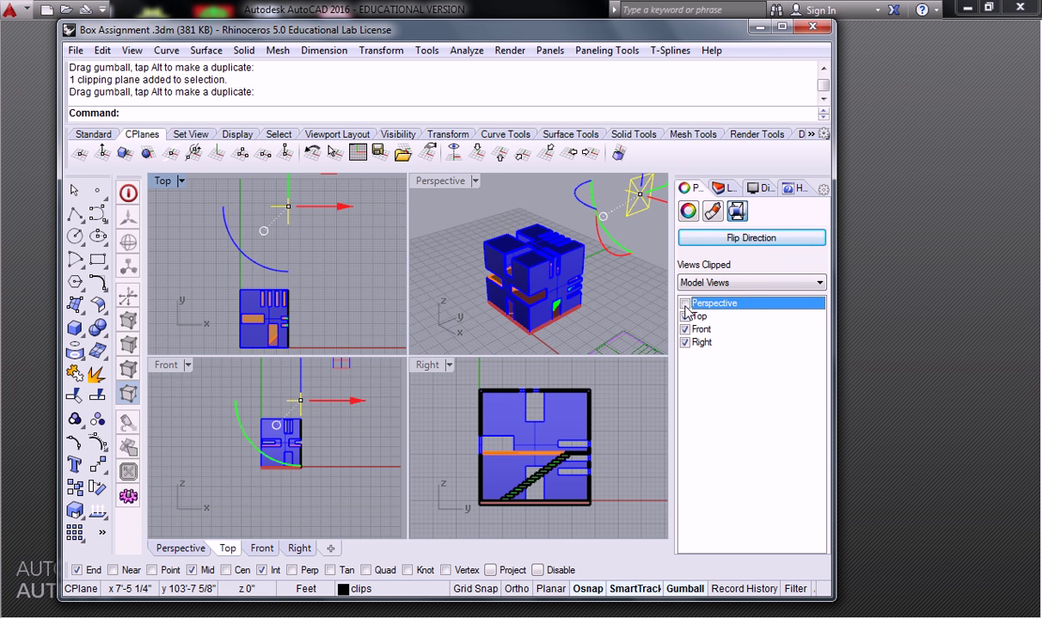
{"action": "left_click", "coordinate": [685, 303]}
{"action": "left_click", "coordinate": [684, 316]}
{"action": "left_click", "coordinate": [684, 329]}
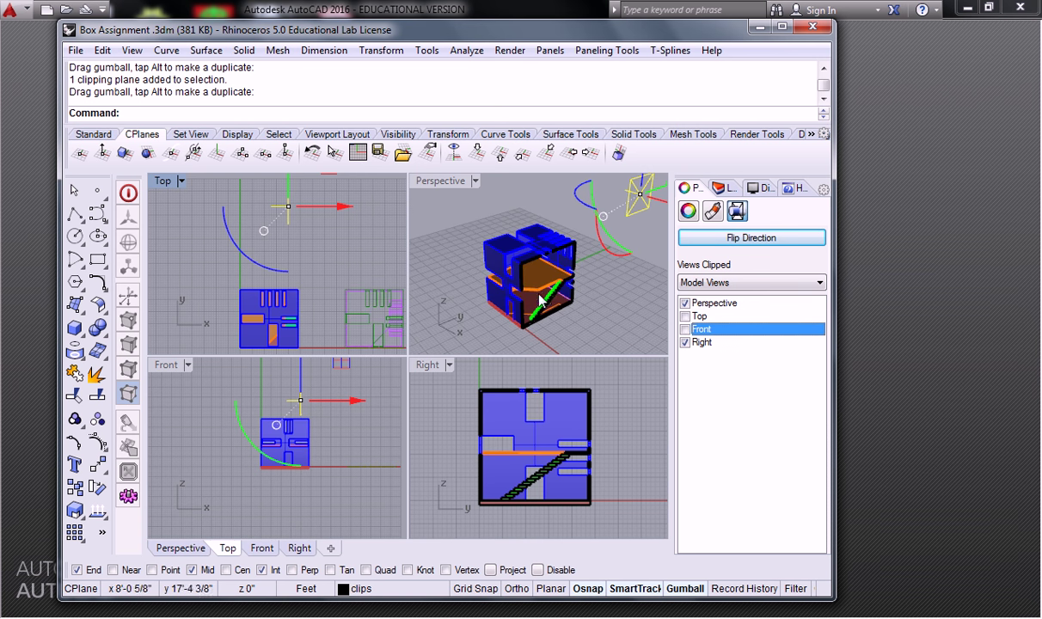
{"action": "right_click_drag", "start_coordinate": [605, 296], "coordinate": [617, 301]}
{"action": "left_click", "coordinate": [614, 295]}
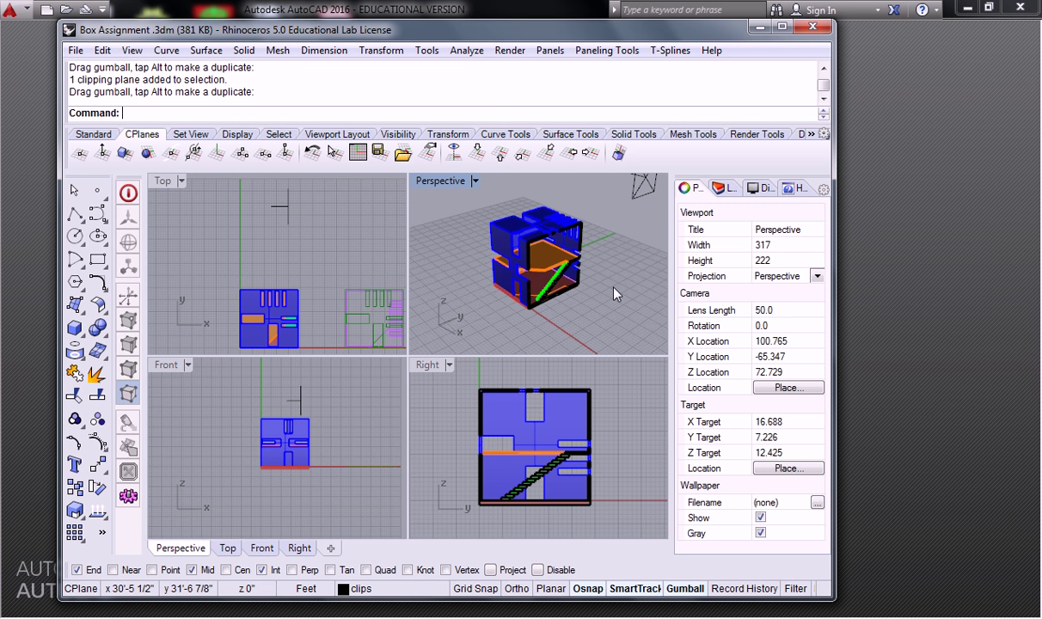
{"action": "scroll", "coordinate": [614, 260], "scroll_direction": "down", "scroll_amount": 4}
{"action": "right_click_drag", "start_coordinate": [547, 244], "coordinate": [513, 260], "text": "shift"}
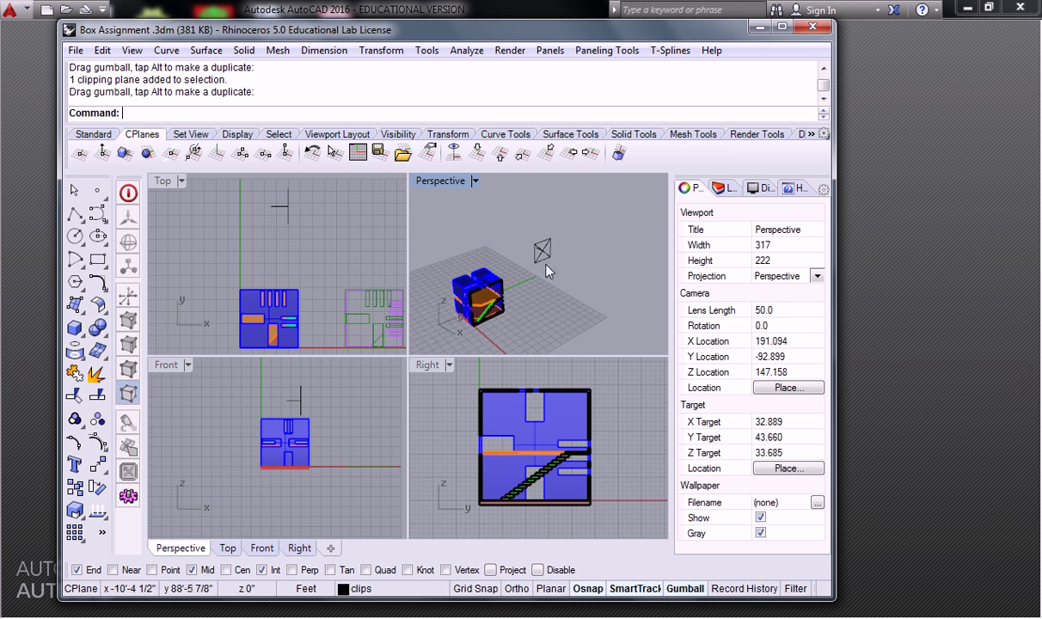
{"action": "right_click_drag", "start_coordinate": [526, 236], "coordinate": [561, 247]}
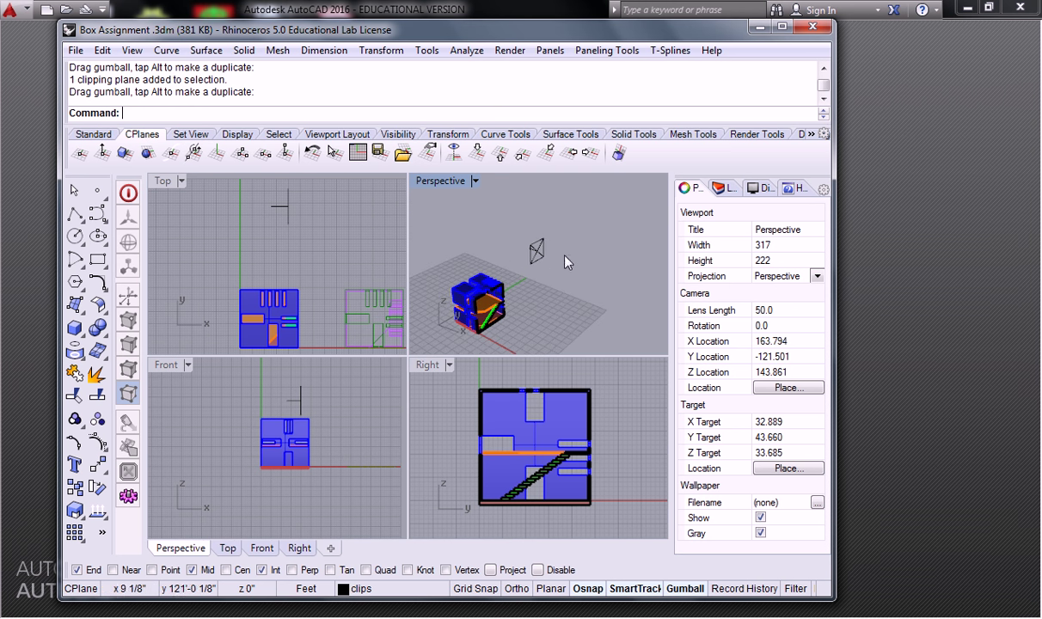
{"action": "scroll", "coordinate": [516, 285], "scroll_direction": "up", "scroll_amount": 2}
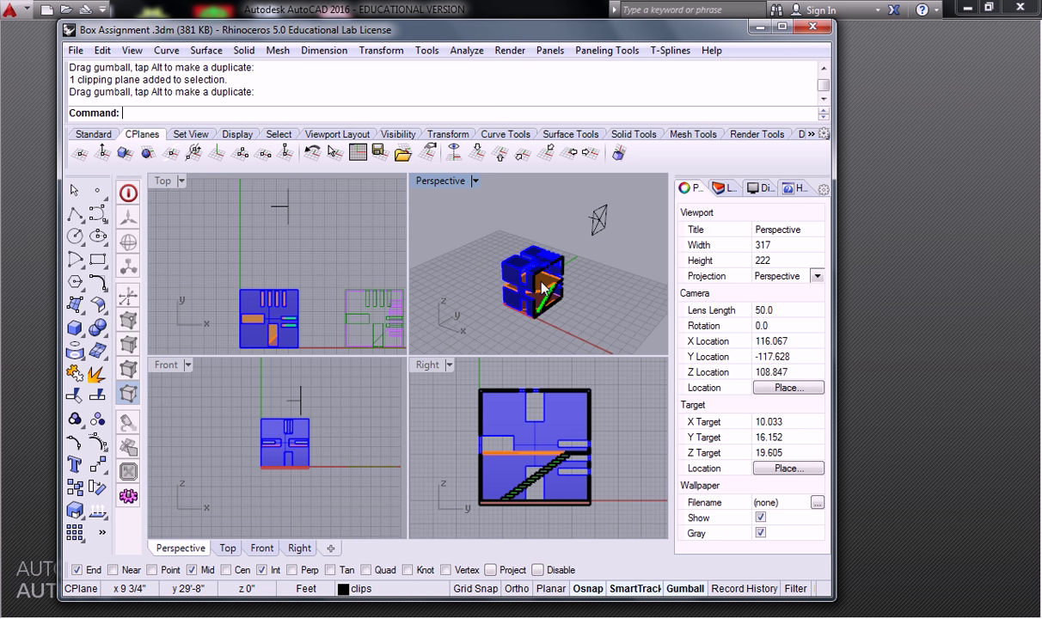
Maximize the Right viewport and zoom to show the stair climbing to the slab.
{"action": "mouse_move", "coordinate": [559, 447]}
{"action": "right_mouse_down"}
{"action": "mouse_move", "coordinate": [546, 434]}
{"action": "mouse_move", "coordinate": [556, 438]}
{"action": "right_mouse_up"}
{"action": "double_click", "coordinate": [427, 365]}
{"action": "scroll", "coordinate": [427, 367], "scroll_direction": "up", "scroll_amount": 4}
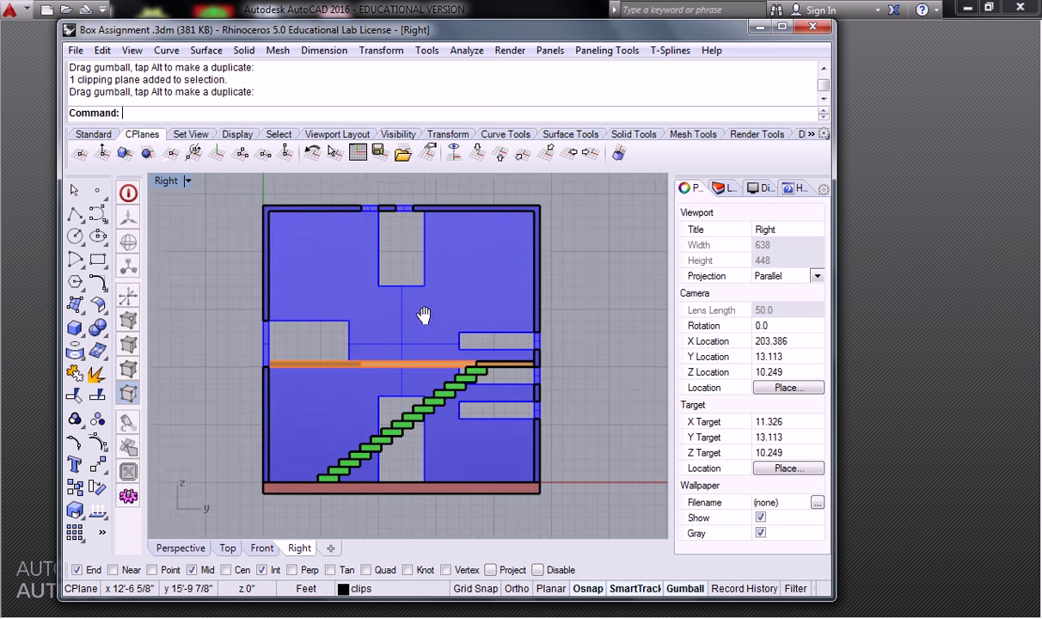
{"action": "scroll", "coordinate": [448, 321], "scroll_direction": "down", "scroll_amount": 4}
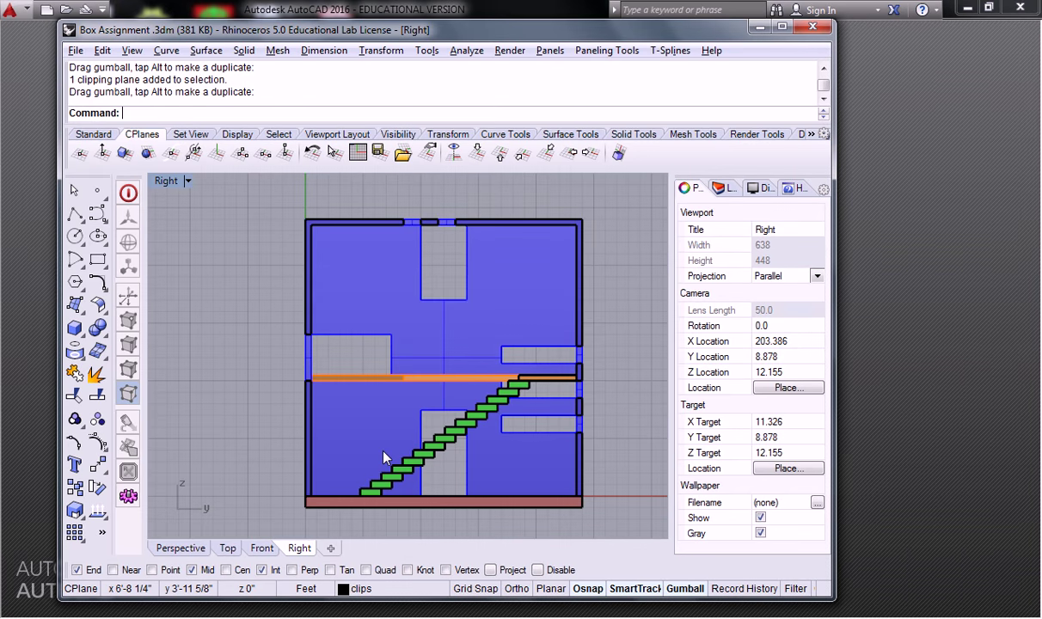
{"action": "key", "text": "alt+Tab"}
{"action": "key", "text": "alt+Tab"}
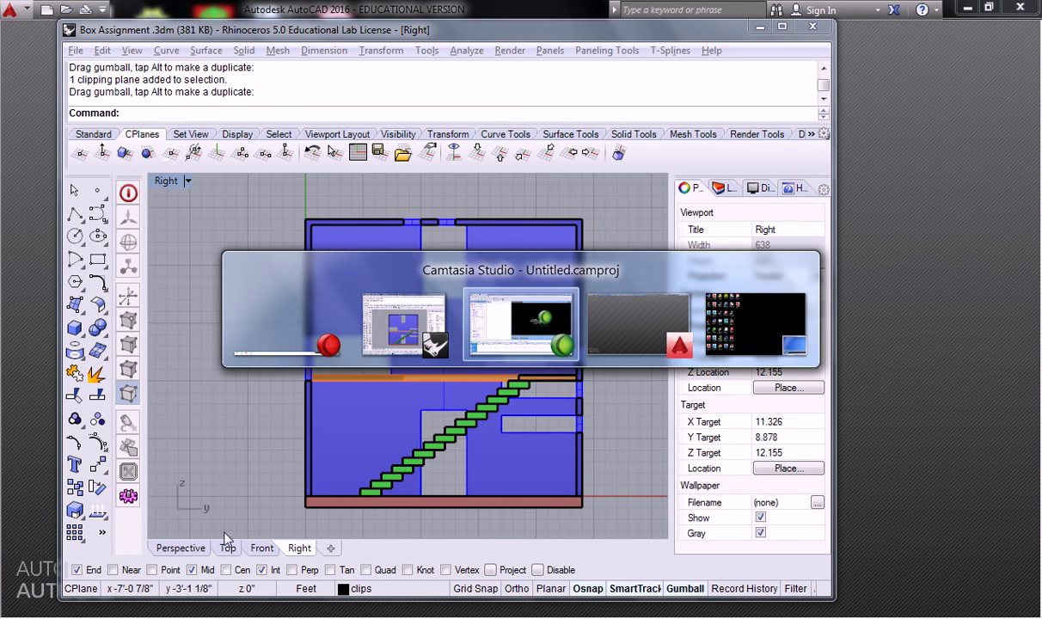
Google 'building section' in Chrome and view a house section image at full size.
{"action": "key", "text": "super"}
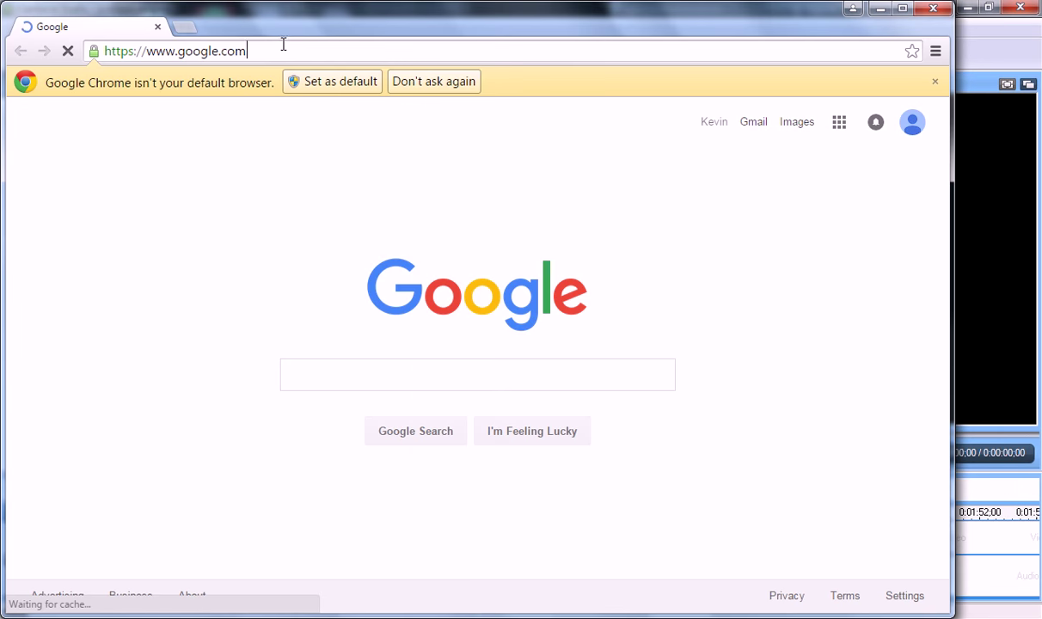
{"action": "left_click", "coordinate": [281, 49]}
{"action": "left_click", "coordinate": [375, 372]}
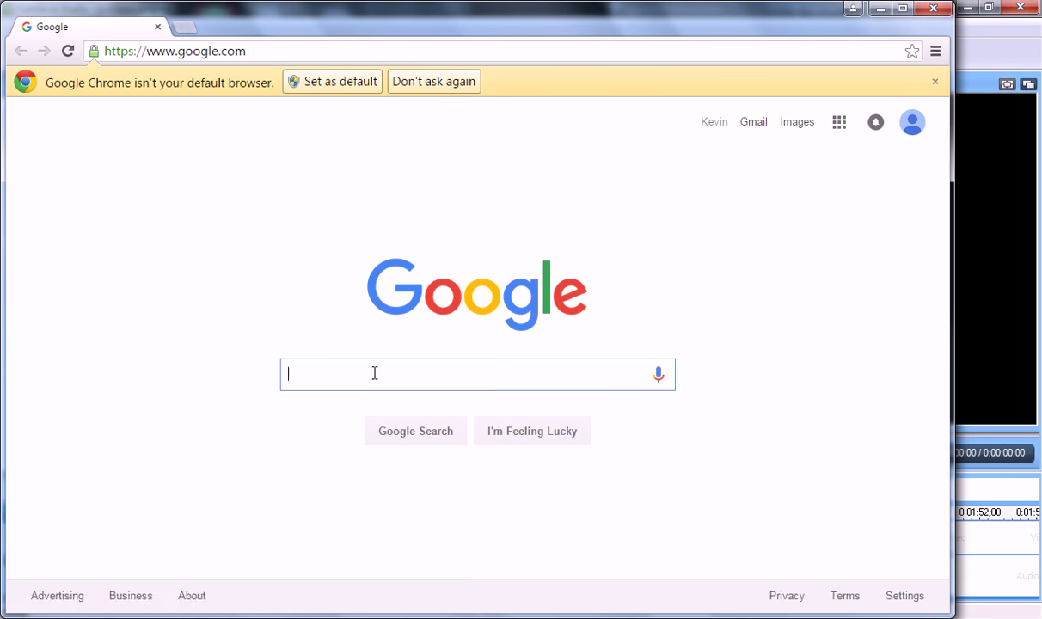
{"action": "type", "text": "building section"}
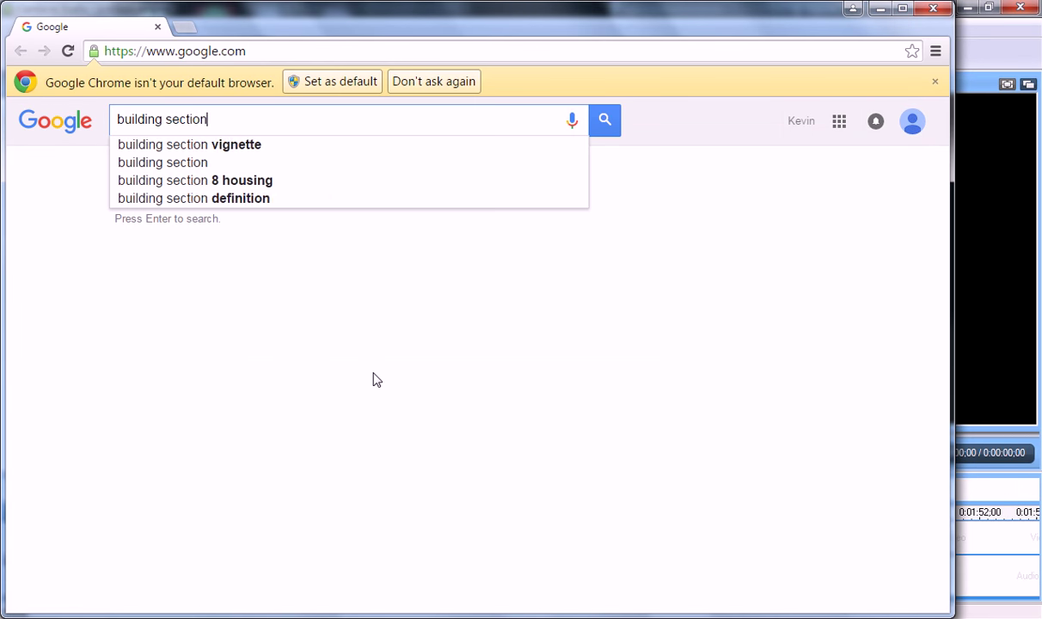
{"action": "key", "text": "Return"}
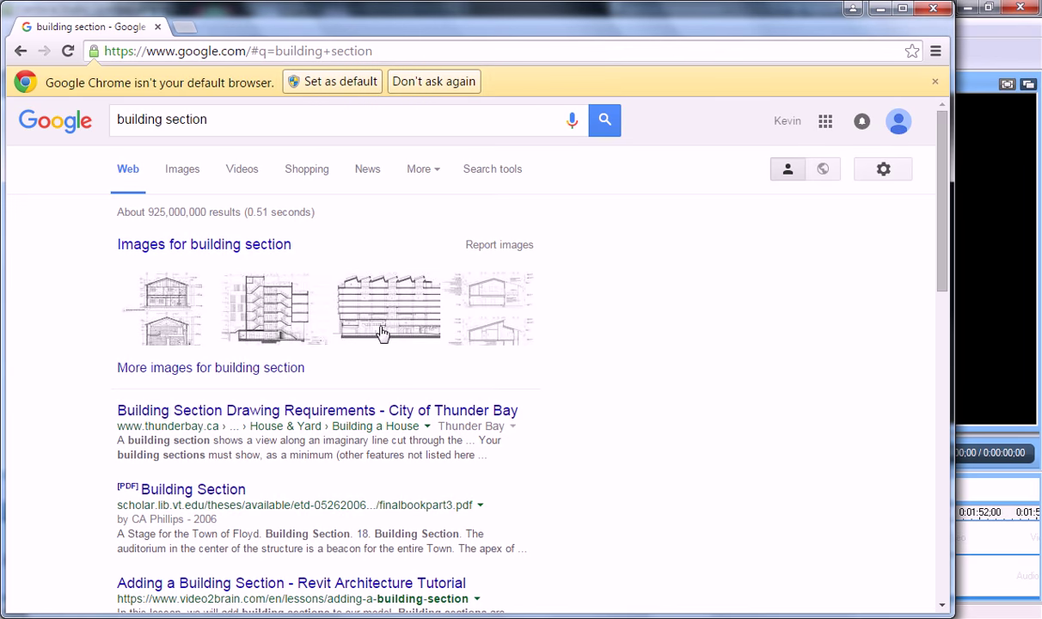
{"action": "left_click", "coordinate": [463, 297]}
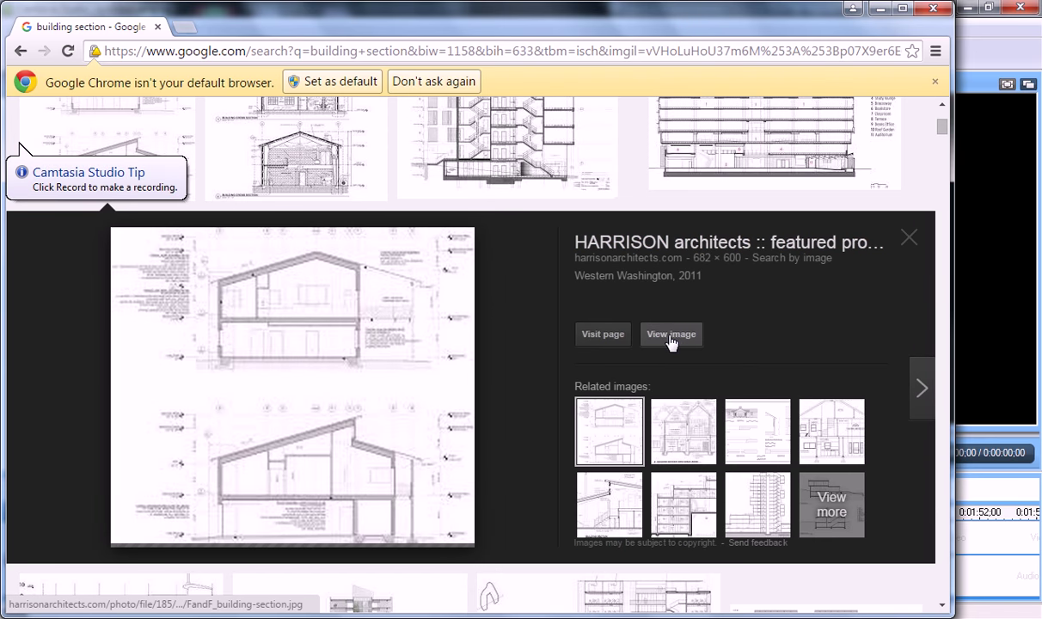
{"action": "left_click", "coordinate": [670, 335]}
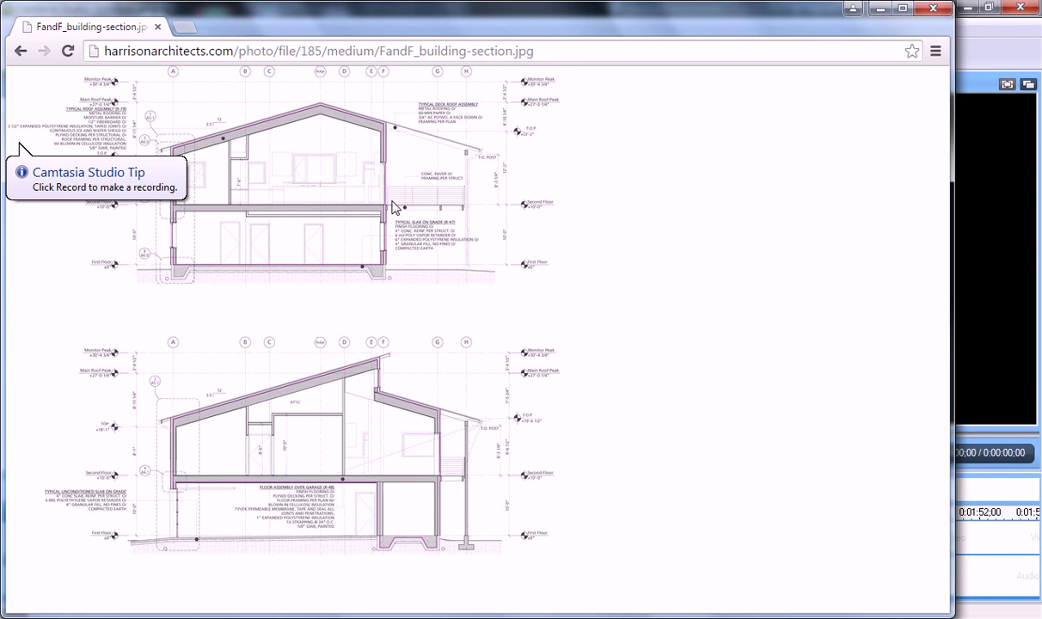
Filter results to section drawings, open one at full size, then return to Rhino.
{"action": "left_click", "coordinate": [20, 51]}
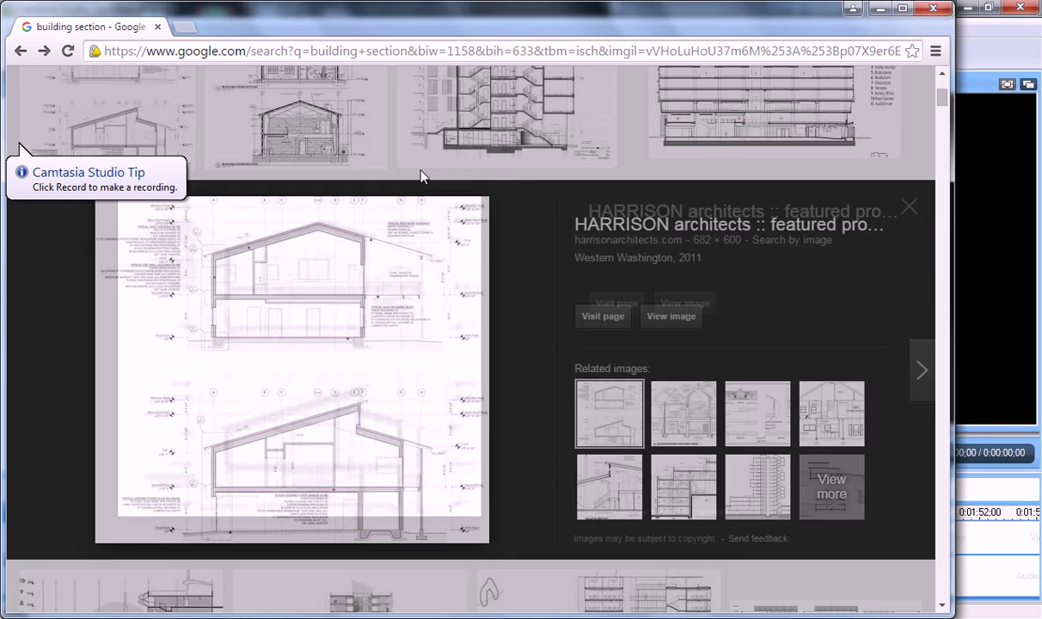
{"action": "scroll", "coordinate": [304, 146], "scroll_direction": "up", "scroll_amount": 2}
{"action": "scroll", "coordinate": [329, 214], "scroll_direction": "up", "scroll_amount": 2}
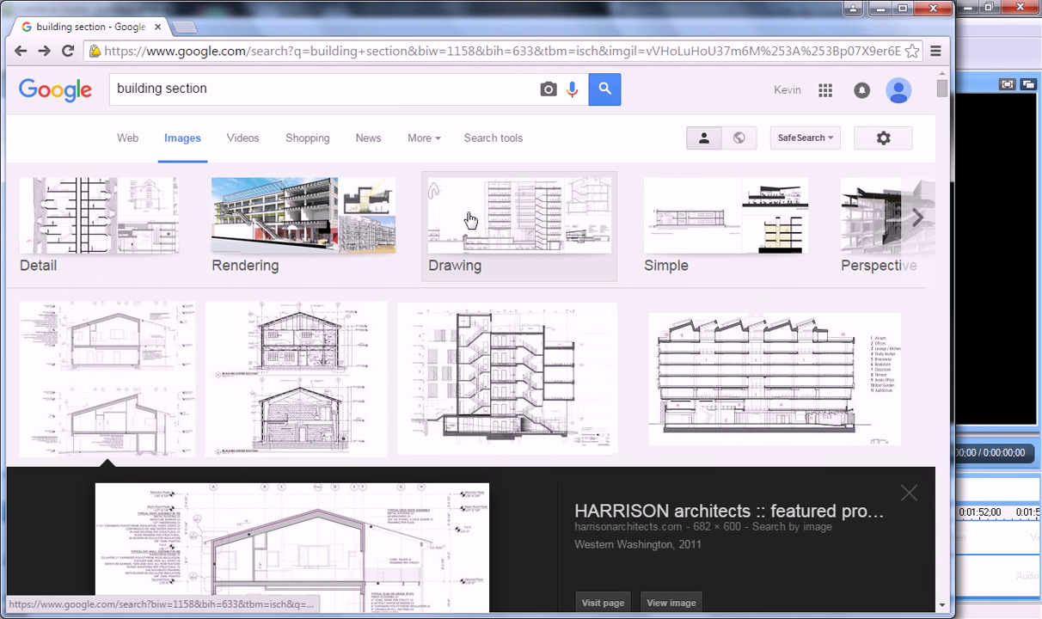
{"action": "left_click", "coordinate": [539, 230]}
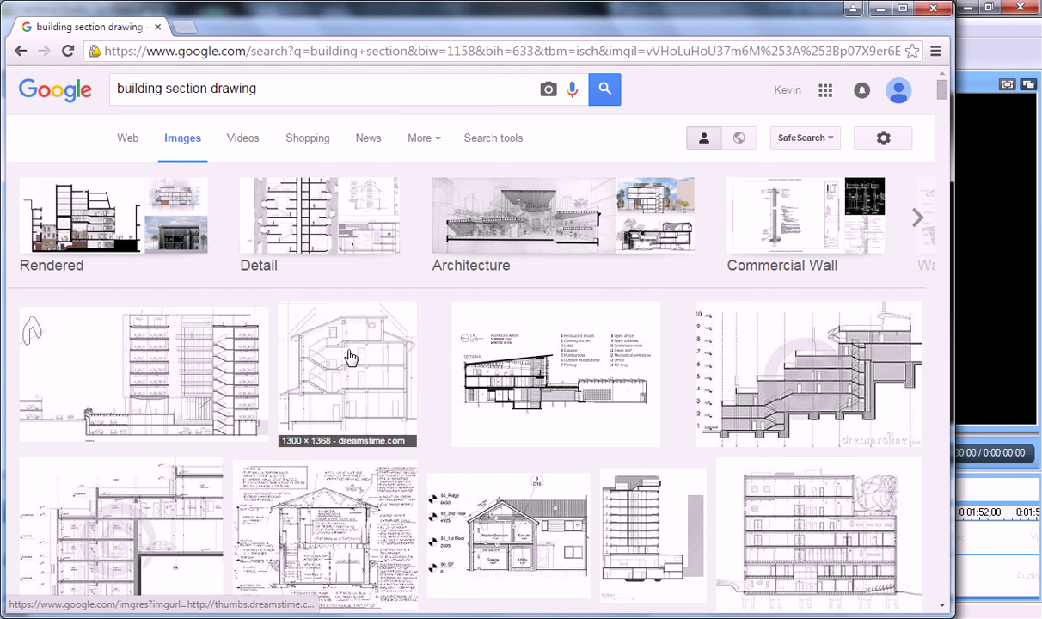
{"action": "left_click", "coordinate": [352, 357]}
{"action": "left_click", "coordinate": [626, 322]}
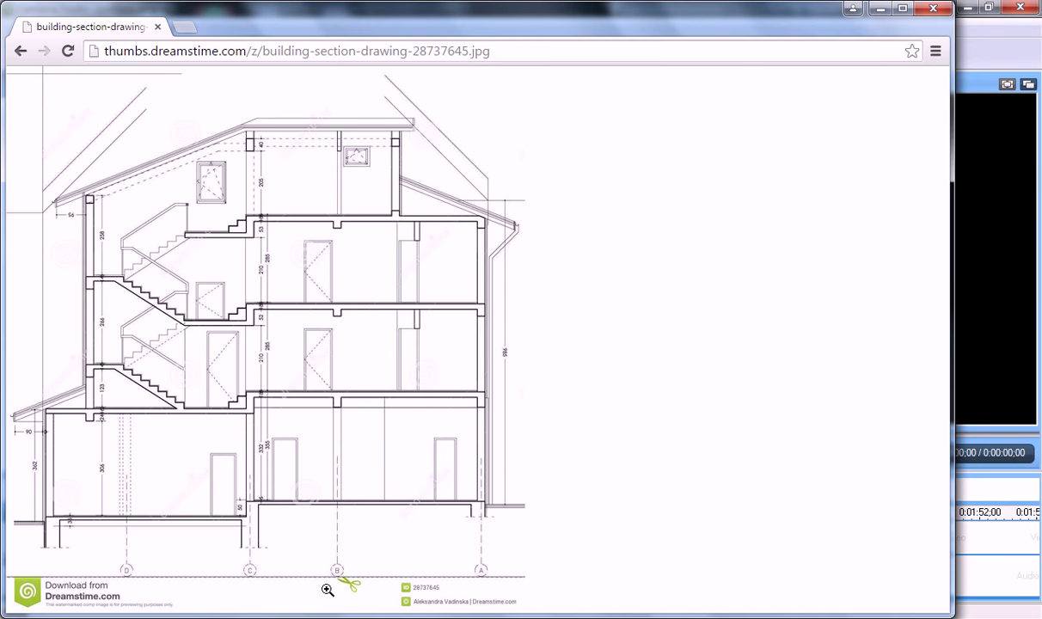
{"action": "key", "text": "alt+Tab"}
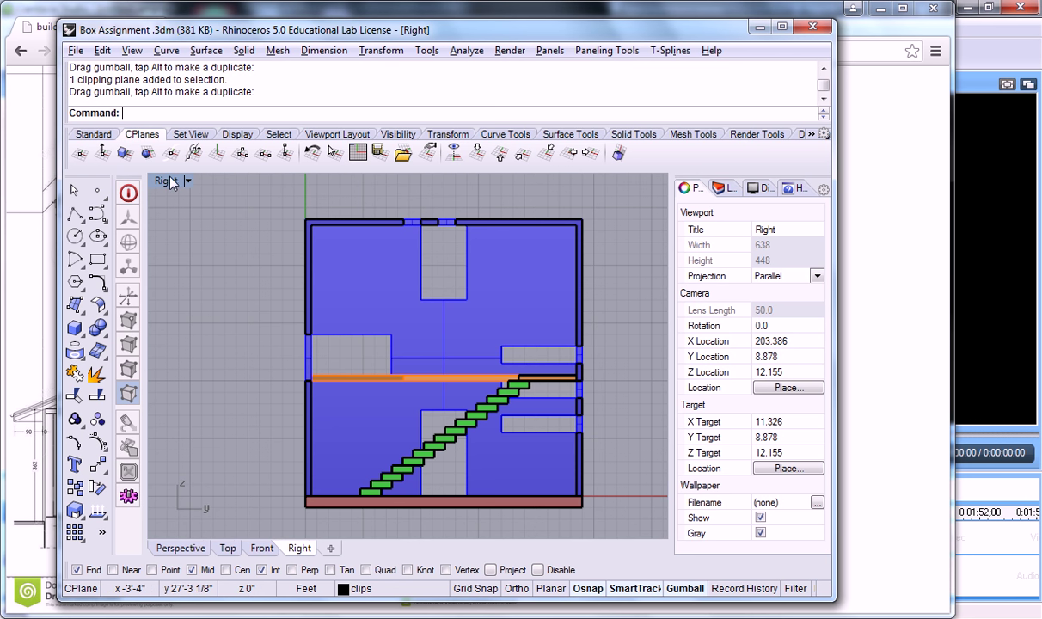
Restore the four-viewport layout and recentre the box in the Top and Right views.
{"action": "key", "text": "ctrl+m"}
{"action": "right_click_drag", "start_coordinate": [333, 260], "coordinate": [313, 254]}
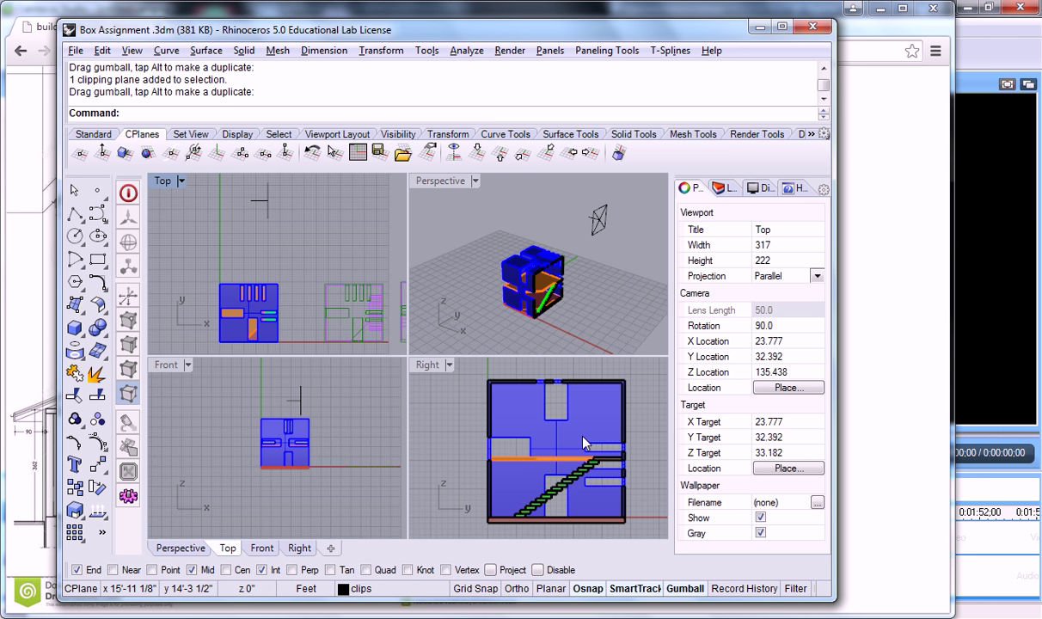
{"action": "right_click_drag", "start_coordinate": [581, 433], "coordinate": [575, 440]}
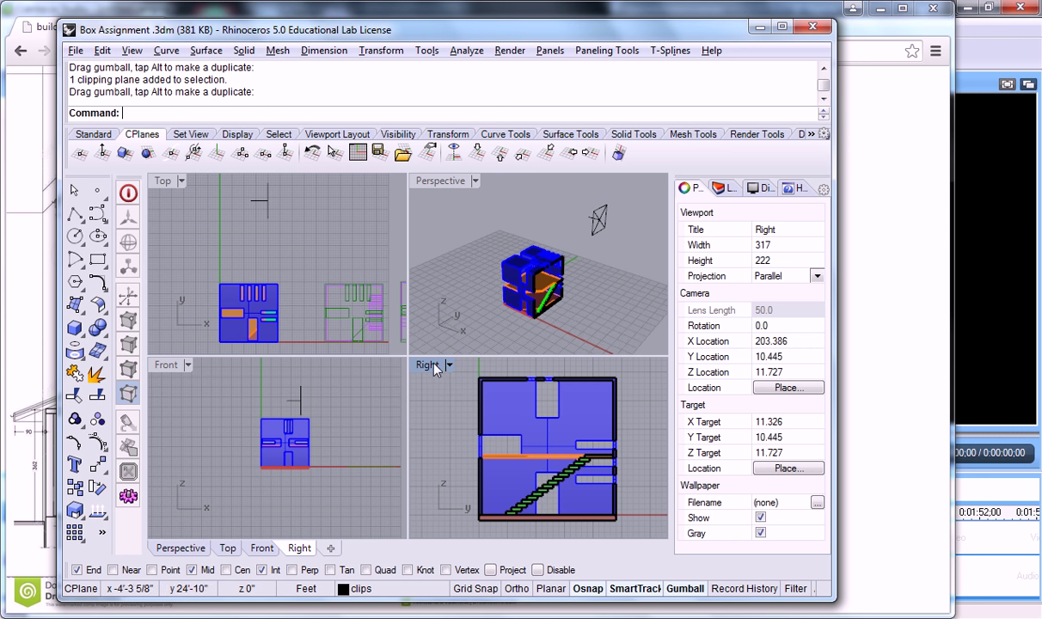
{"action": "right_click_drag", "start_coordinate": [517, 410], "coordinate": [515, 405]}
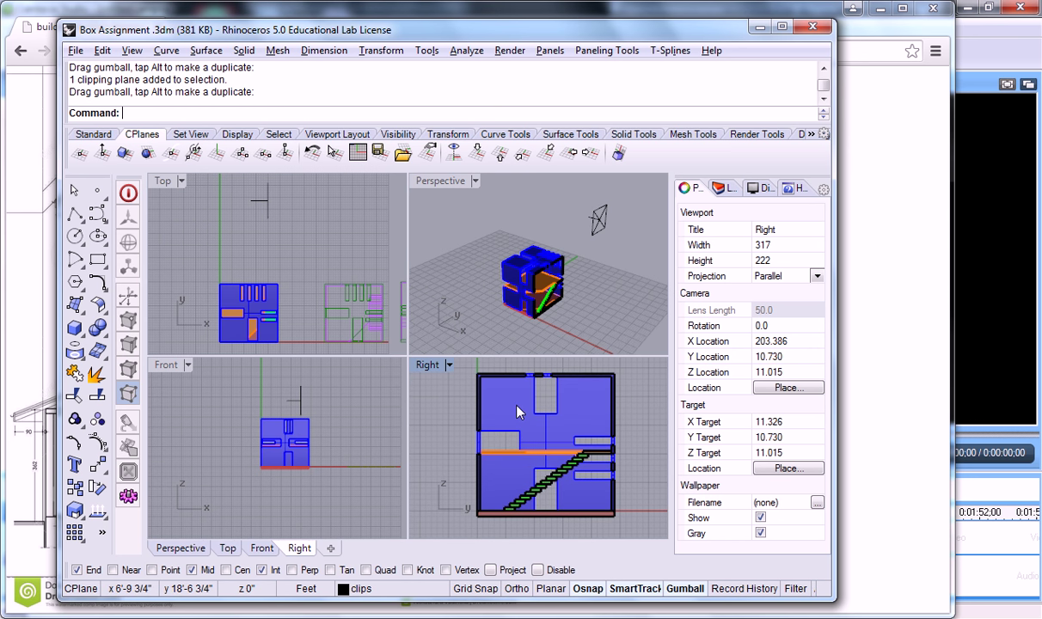
Start Make2D, window-select the box in the Right view, and maximize that view.
{"action": "type", "text": "Maked"}
{"action": "key", "text": "Return"}
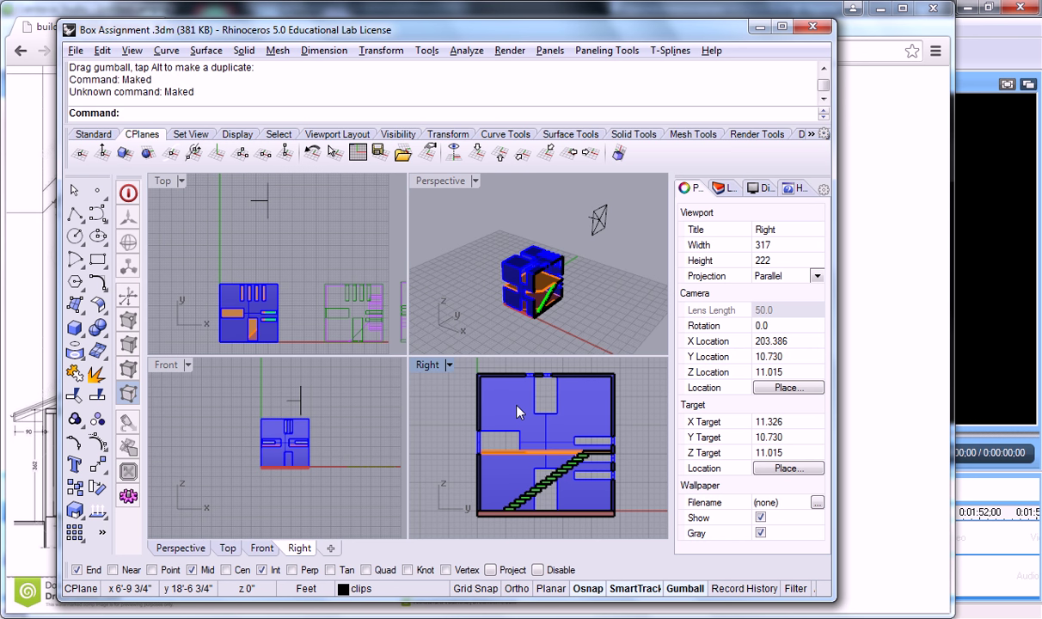
{"action": "type", "text": "M"}
{"action": "key", "text": "BackSpace"}
{"action": "type", "text": "Make2D"}
{"action": "key", "text": "Return"}
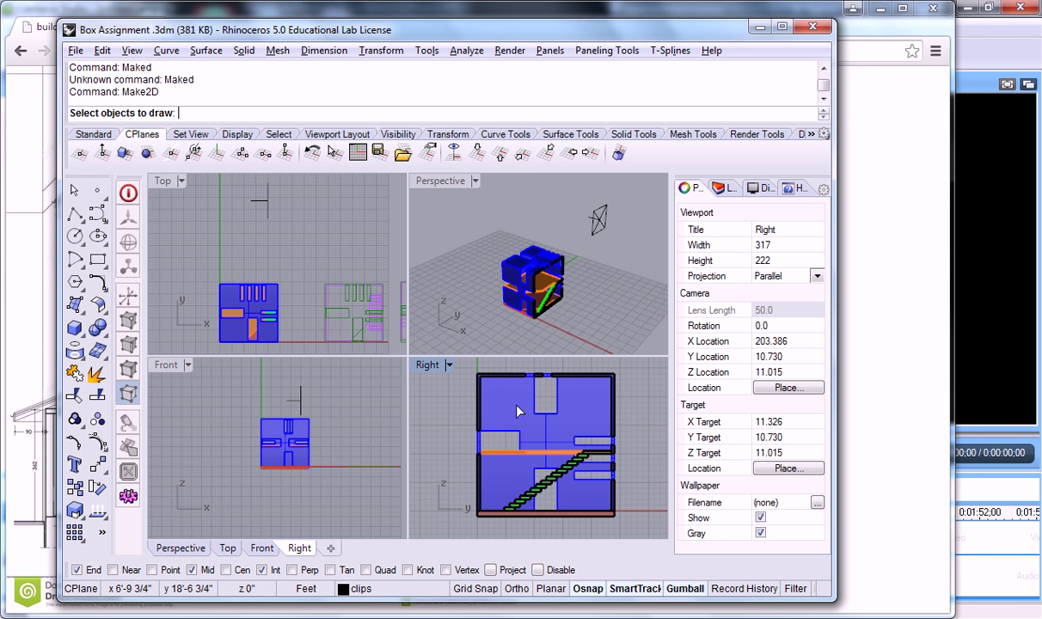
{"action": "left_click_drag", "start_coordinate": [467, 367], "coordinate": [633, 535]}
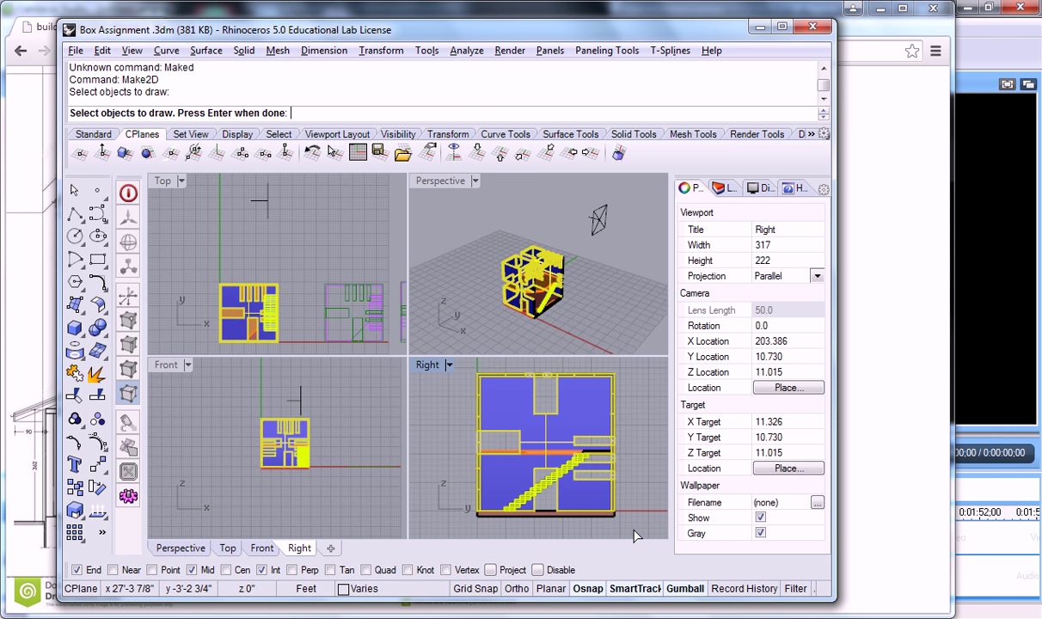
{"action": "double_click", "coordinate": [427, 364]}
Window- and crossing-select the remaining box parts, including the floor slab, in the maximized Right view.
{"action": "left_click_drag", "start_coordinate": [238, 185], "coordinate": [599, 516]}
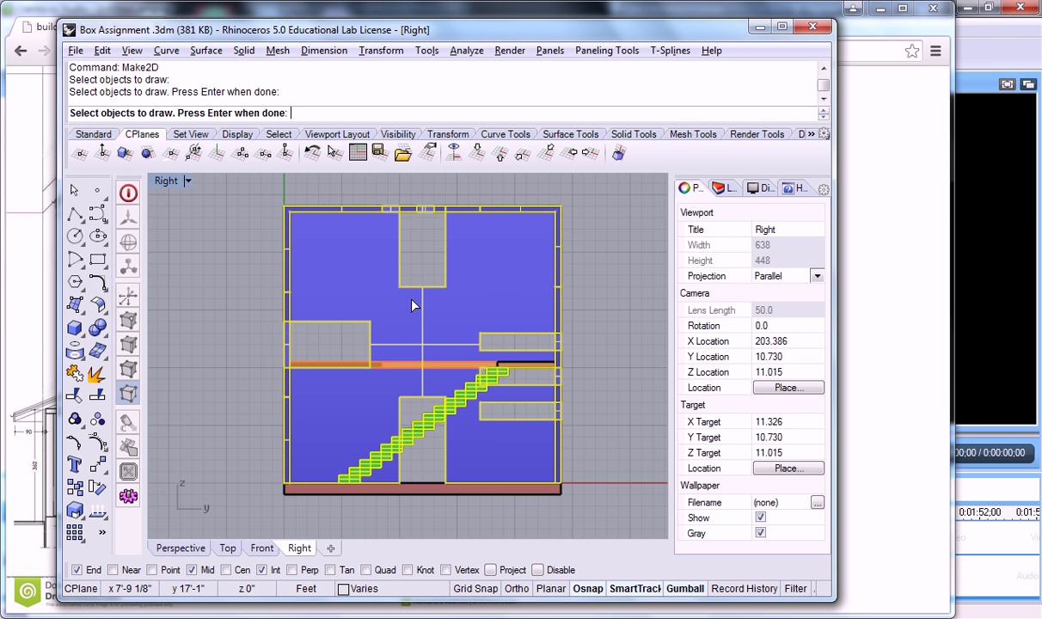
{"action": "left_click_drag", "start_coordinate": [262, 193], "coordinate": [607, 506]}
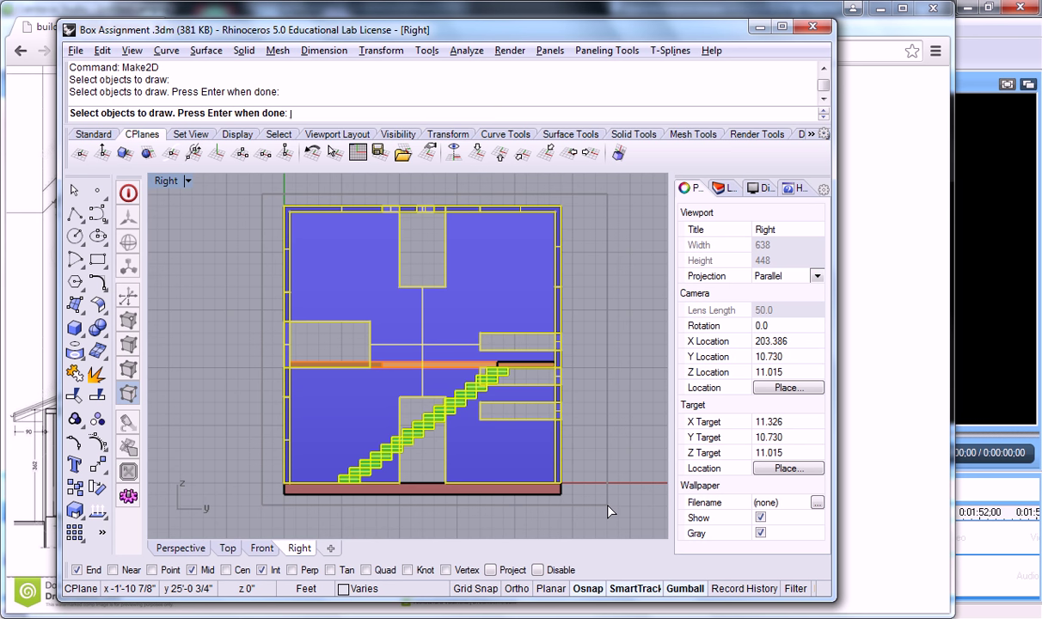
{"action": "left_click_drag", "start_coordinate": [608, 511], "coordinate": [608, 509]}
{"action": "left_click_drag", "start_coordinate": [612, 190], "coordinate": [226, 483]}
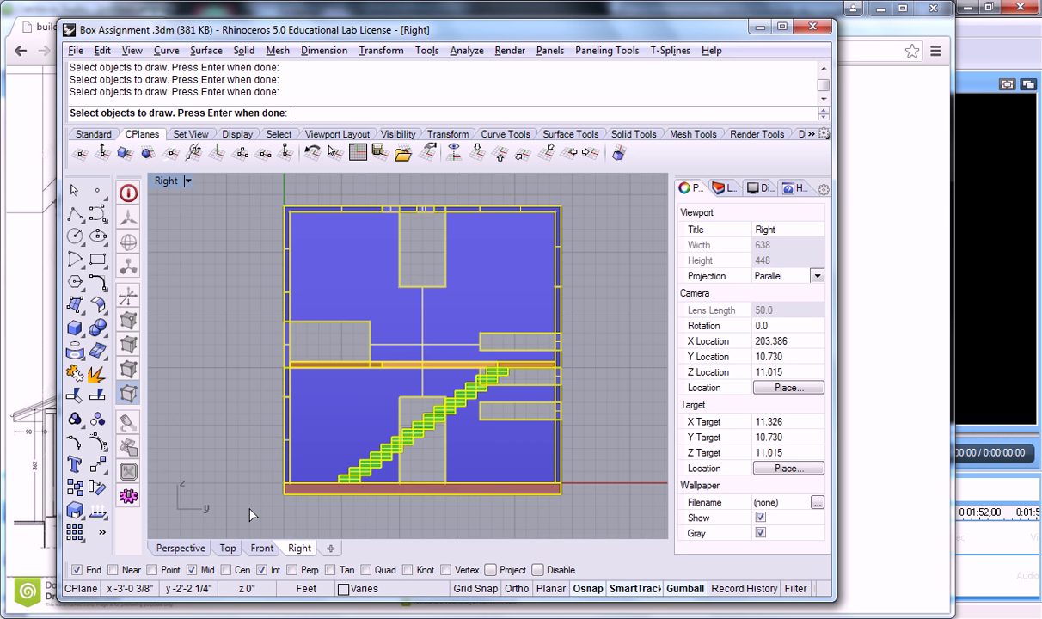
{"action": "scroll", "coordinate": [254, 507], "scroll_direction": "down", "scroll_amount": 2}
Generate the Make2D drawing with visible lines on the Object layer and hidden lines off, then restore four views.
{"action": "key", "text": "Return"}
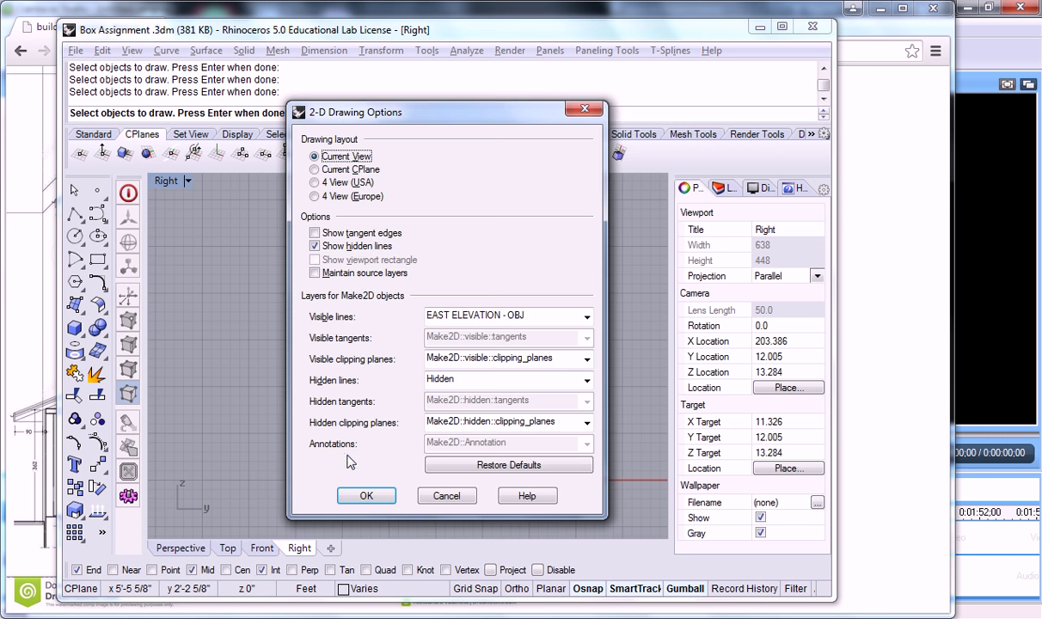
{"action": "left_click", "coordinate": [586, 317]}
{"action": "left_click", "coordinate": [456, 431]}
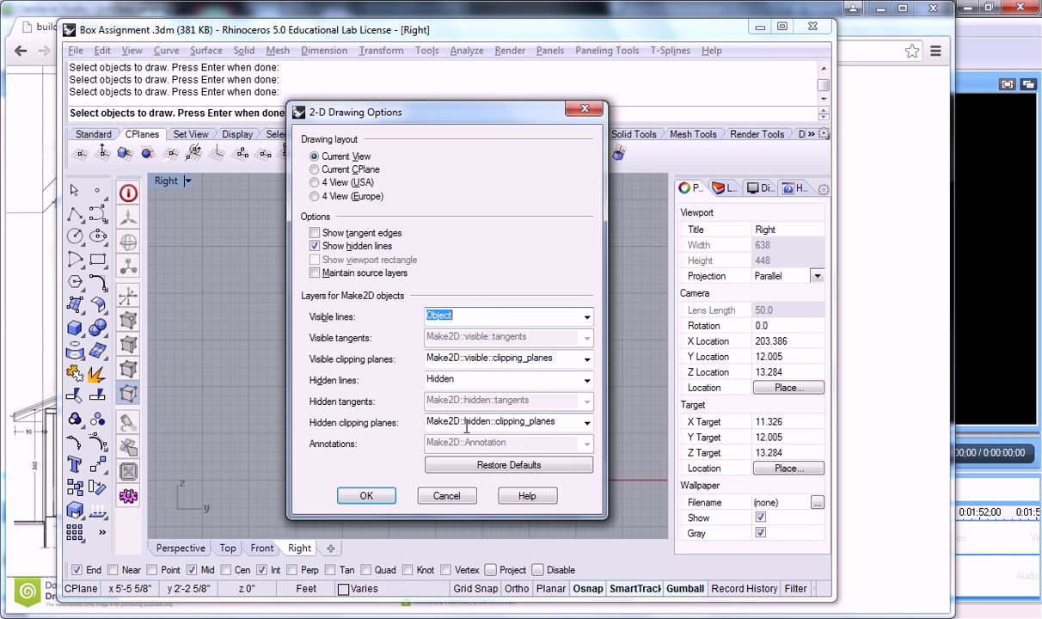
{"action": "left_click", "coordinate": [315, 245]}
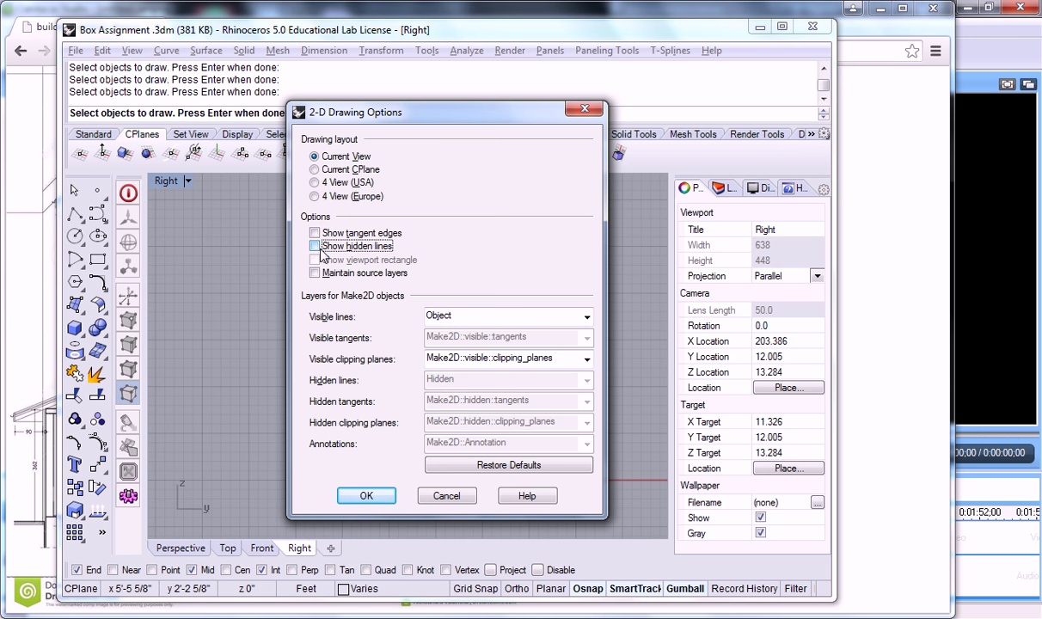
{"action": "left_click", "coordinate": [368, 495]}
{"action": "double_click", "coordinate": [159, 172]}
{"action": "right_click_drag", "start_coordinate": [292, 262], "coordinate": [314, 256]}
Drag the Make2D drawing along the gumball X arrow to sit beside the model.
{"action": "scroll", "coordinate": [310, 251], "scroll_direction": "down", "scroll_amount": 4}
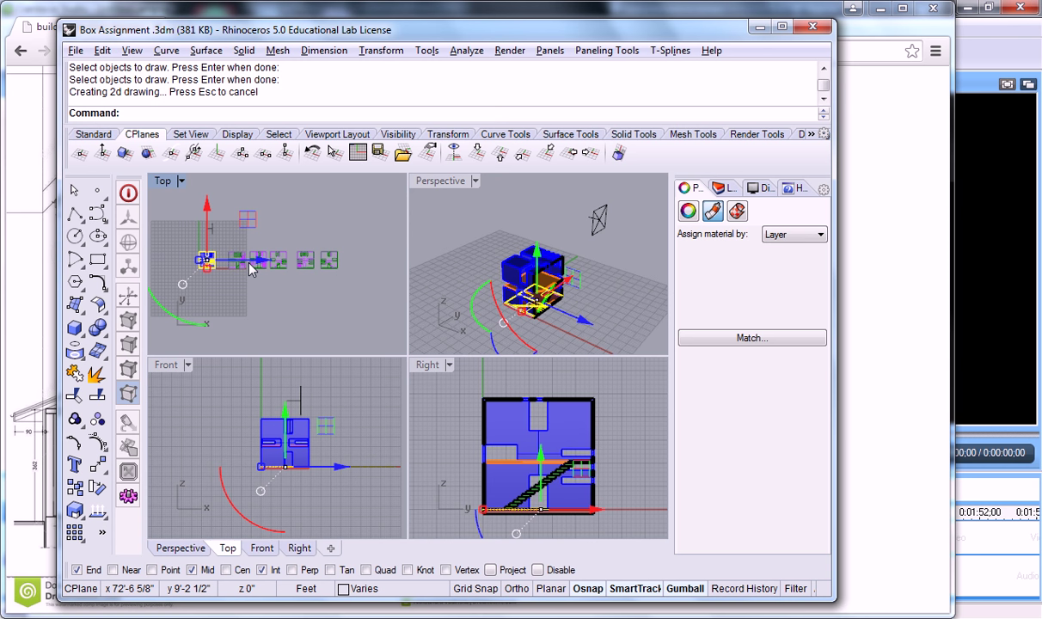
{"action": "left_click_drag", "start_coordinate": [262, 268], "coordinate": [217, 281]}
{"action": "scroll", "coordinate": [217, 281], "scroll_direction": "up", "scroll_amount": 3}
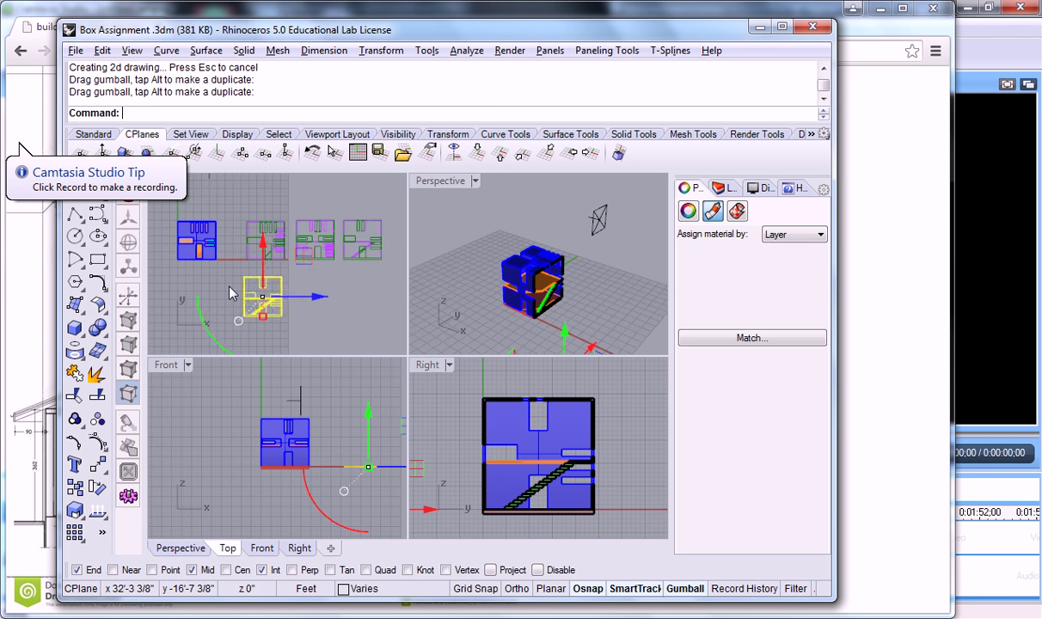
{"action": "key", "text": "Escape"}
{"action": "scroll", "coordinate": [277, 302], "scroll_direction": "up", "scroll_amount": 5}
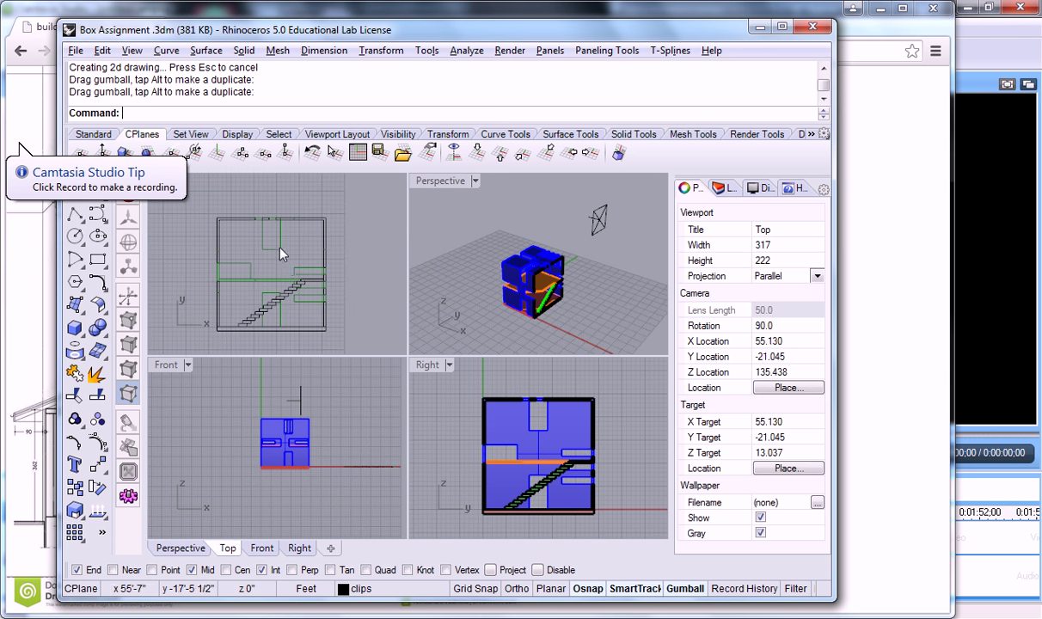
{"action": "scroll", "coordinate": [282, 253], "scroll_direction": "up", "scroll_amount": 5}
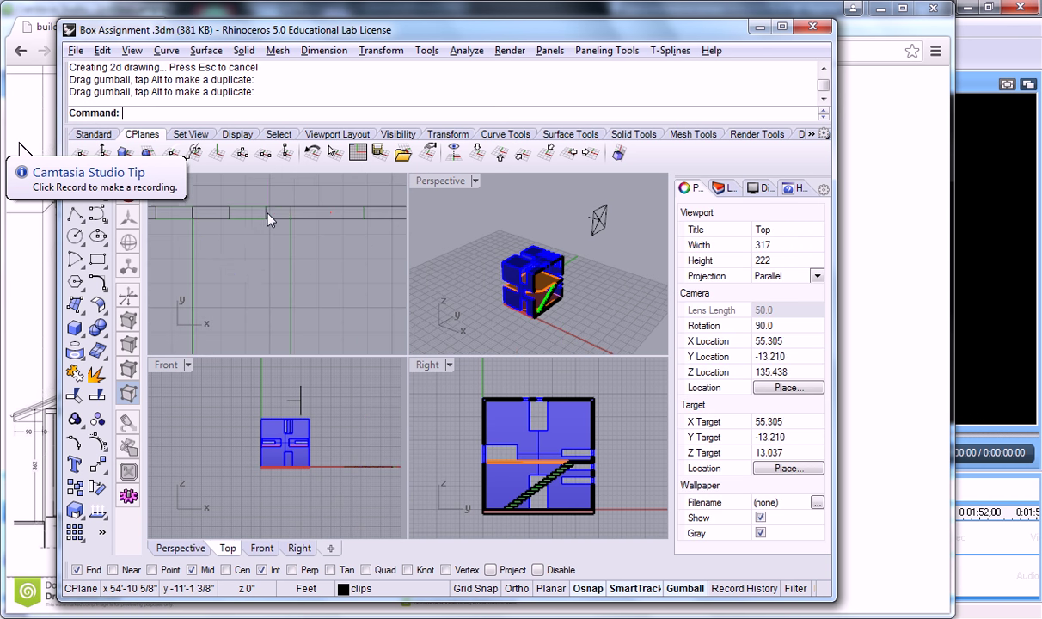
{"action": "left_click", "coordinate": [270, 219]}
{"action": "key", "text": "Escape"}
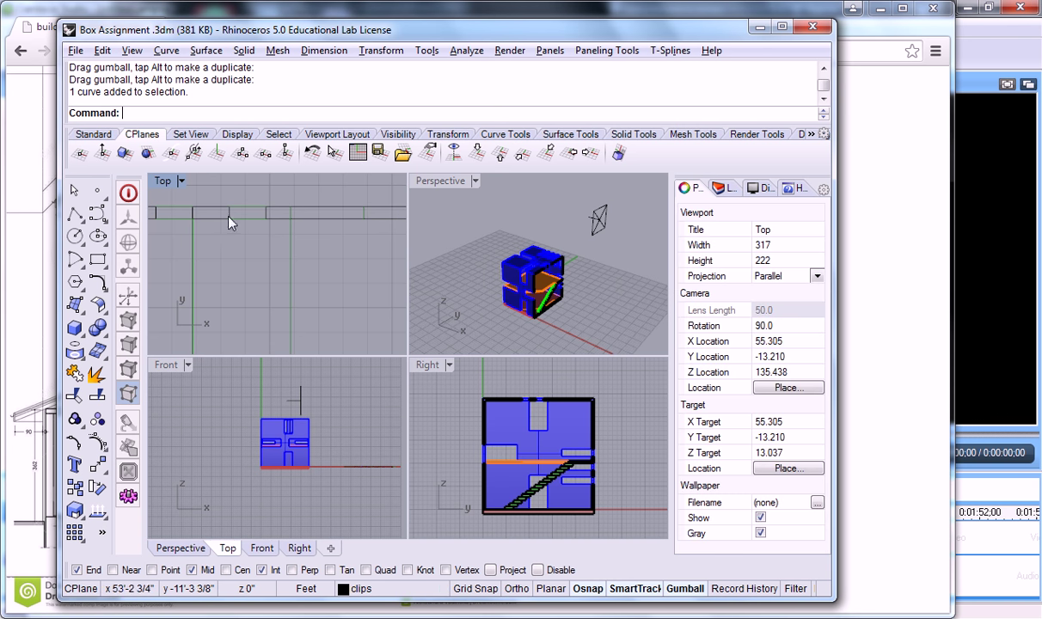
In the Layers panel, select the Make2D > clipping_planes sublayer and frame the full plan.
{"action": "left_click", "coordinate": [724, 187]}
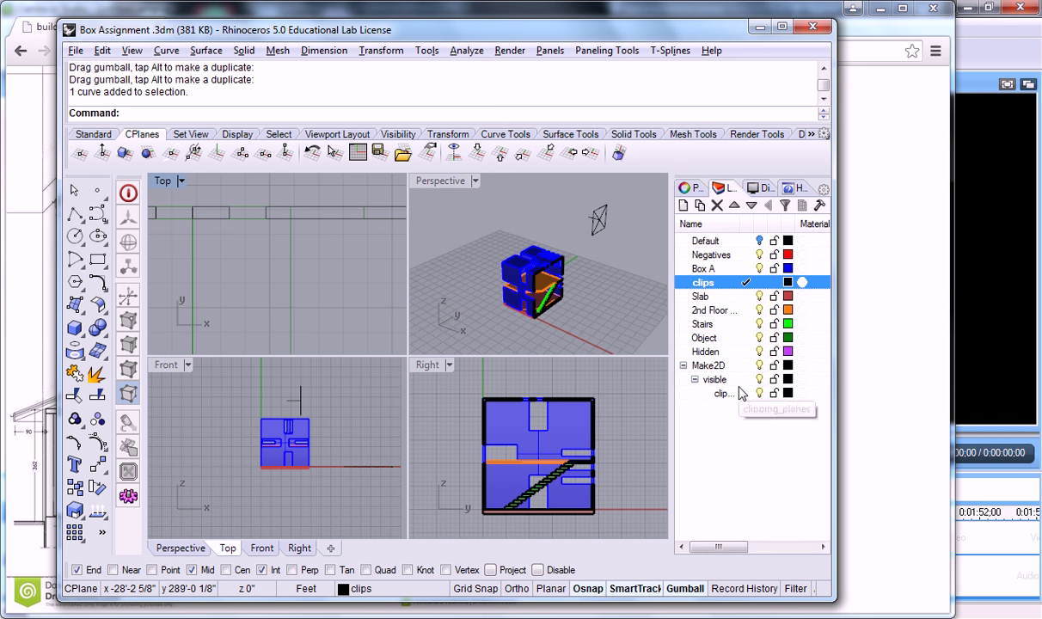
{"action": "left_click", "coordinate": [703, 365]}
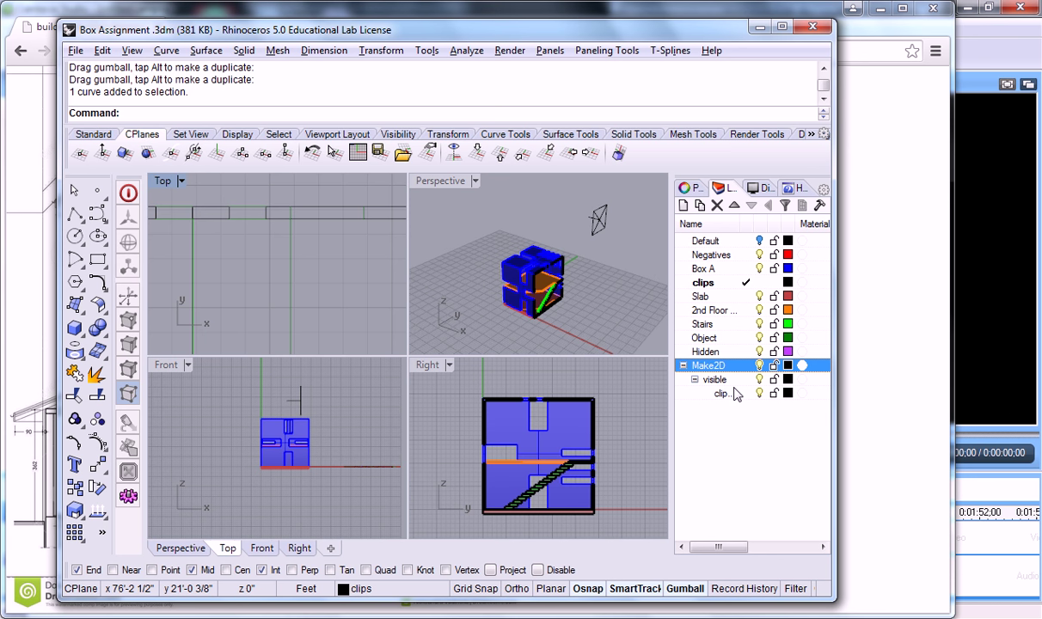
{"action": "left_click", "coordinate": [760, 395]}
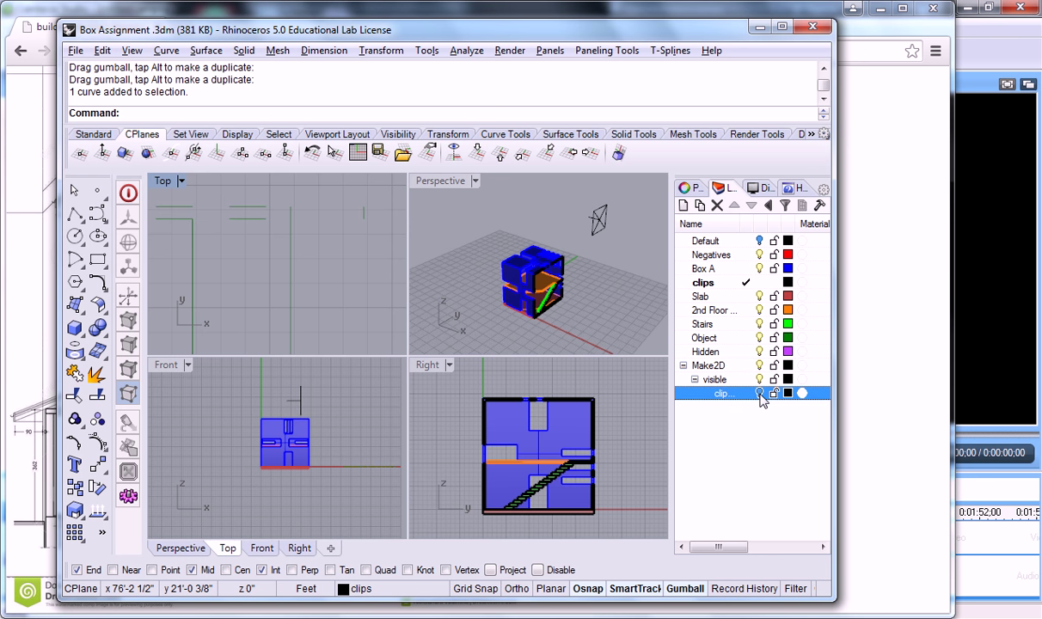
{"action": "scroll", "coordinate": [344, 251], "scroll_direction": "down", "scroll_amount": 3}
{"action": "mouse_move", "coordinate": [313, 234]}
{"action": "right_mouse_down"}
{"action": "mouse_move", "coordinate": [347, 260]}
{"action": "mouse_move", "coordinate": [330, 234]}
{"action": "right_mouse_up"}
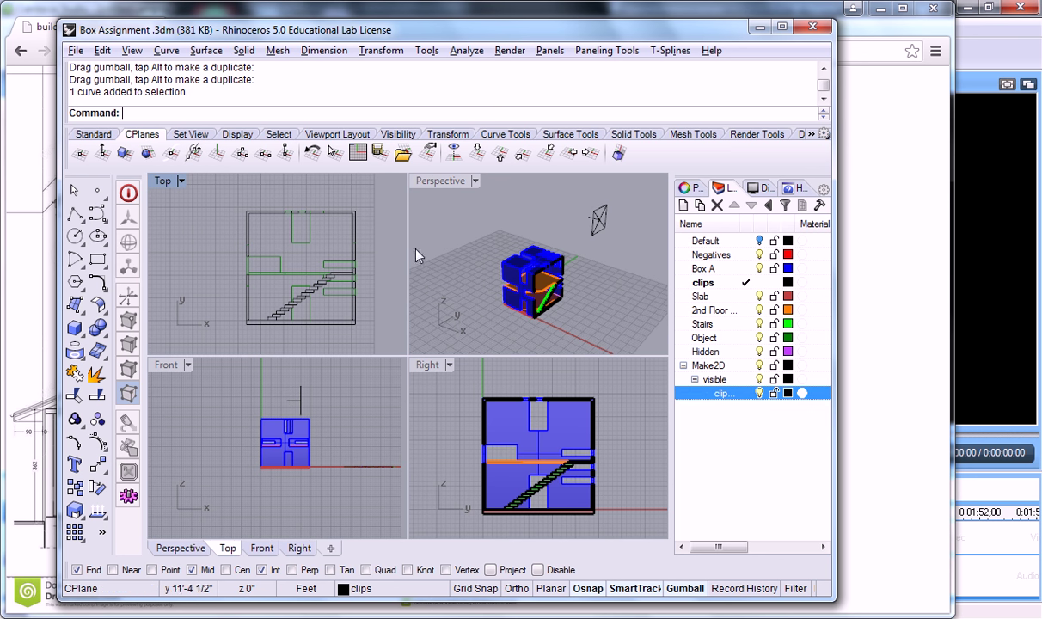
{"action": "scroll", "coordinate": [378, 254], "scroll_direction": "up", "scroll_amount": 3}
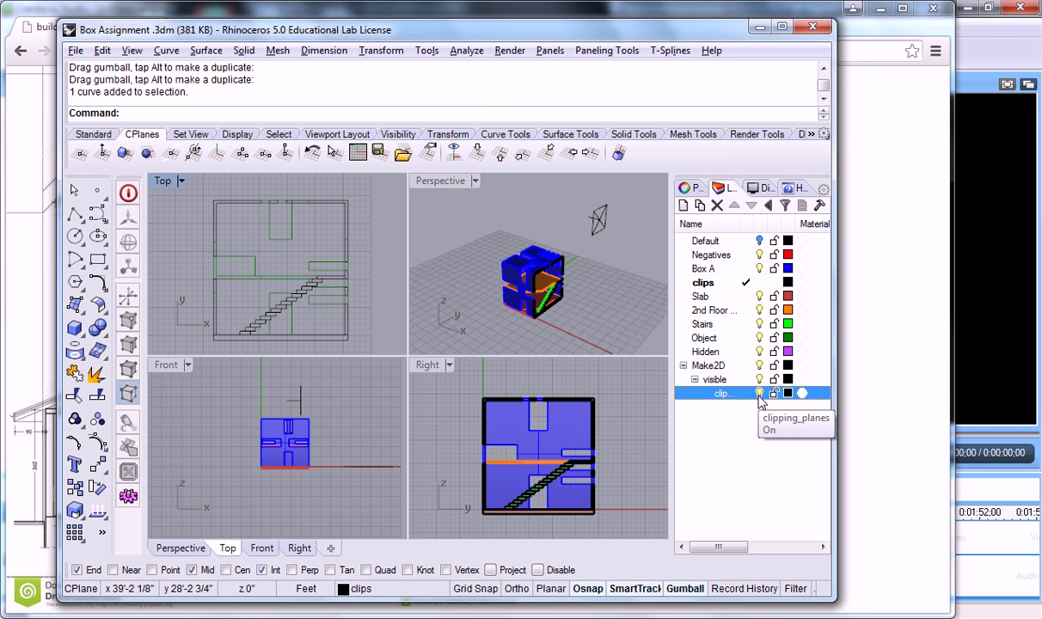
Toggle the clipping_planes sublayer off and on to compare, leaving it visible.
{"action": "left_click", "coordinate": [758, 393]}
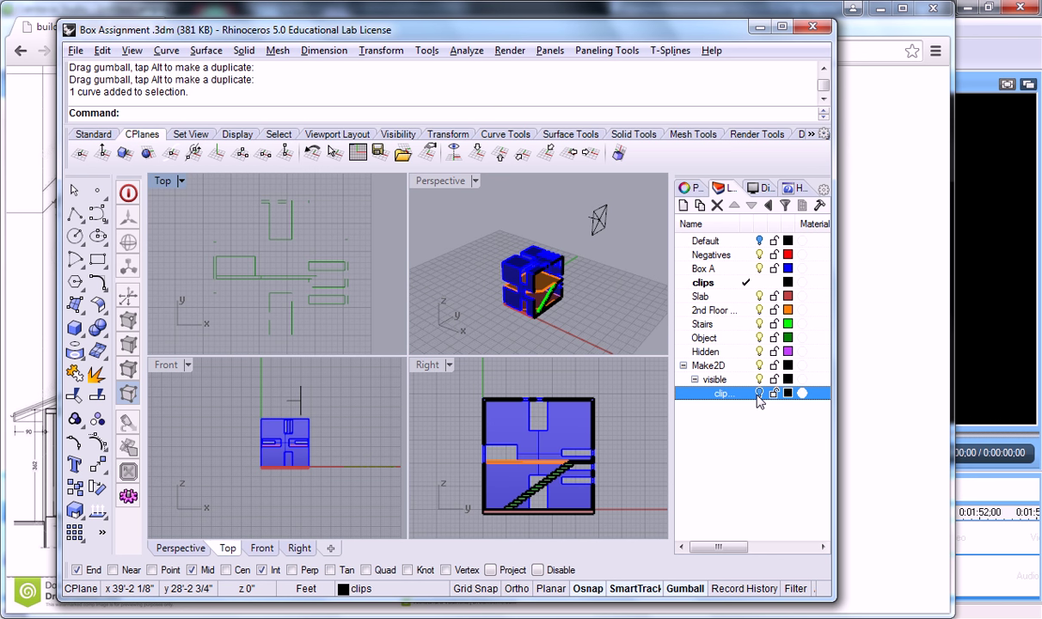
{"action": "left_click", "coordinate": [758, 393]}
{"action": "left_click", "coordinate": [759, 395]}
{"action": "left_click", "coordinate": [759, 395]}
{"action": "left_click", "coordinate": [759, 394]}
{"action": "left_click", "coordinate": [759, 394]}
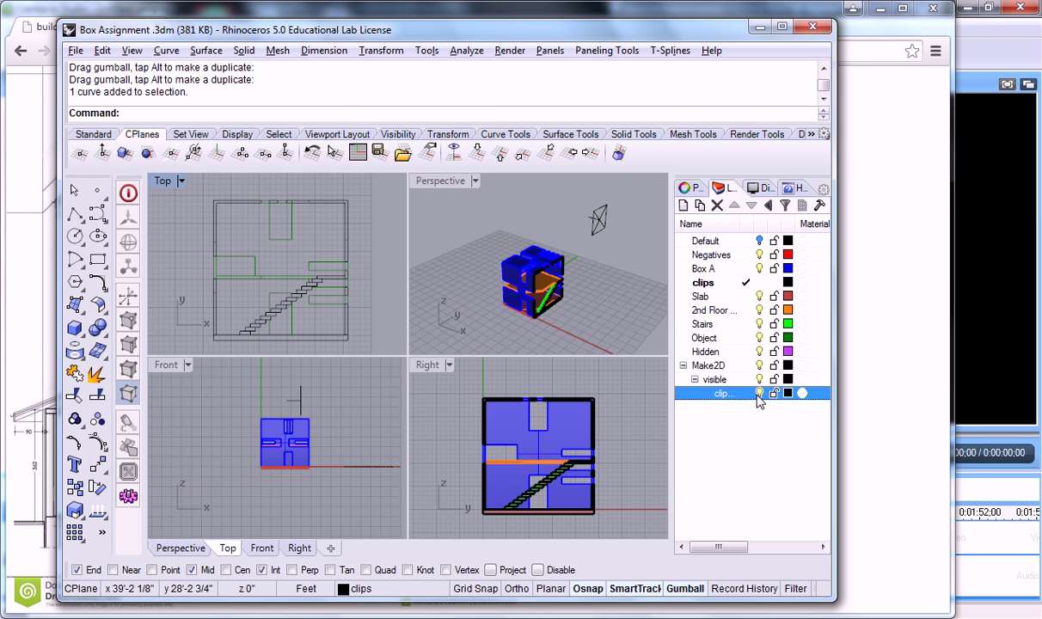
{"action": "left_click", "coordinate": [758, 393]}
{"action": "left_click", "coordinate": [758, 393]}
{"action": "left_click", "coordinate": [758, 393]}
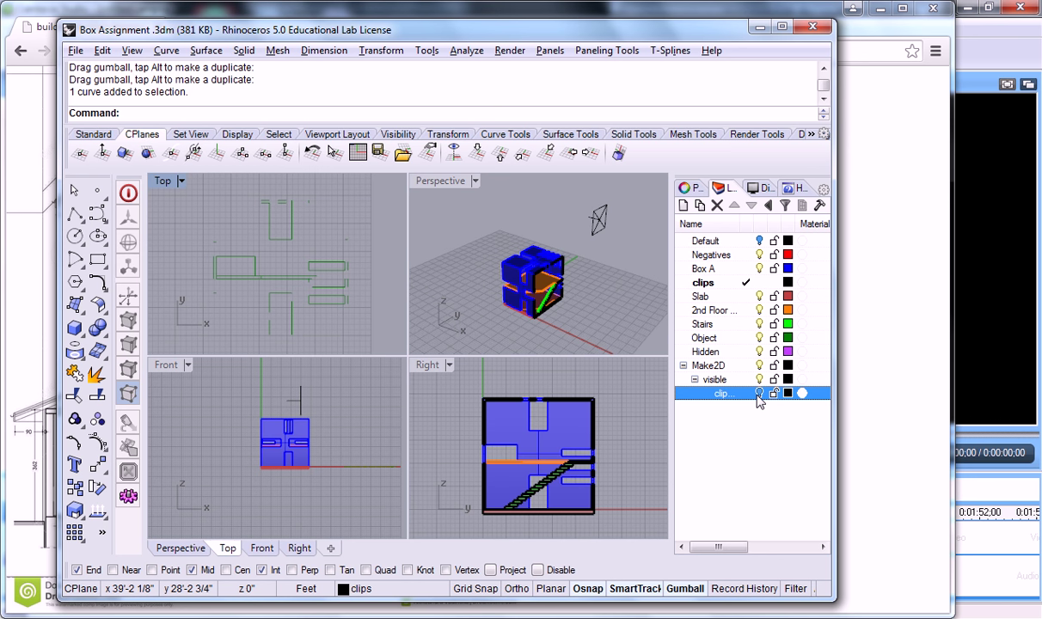
{"action": "left_click", "coordinate": [758, 394]}
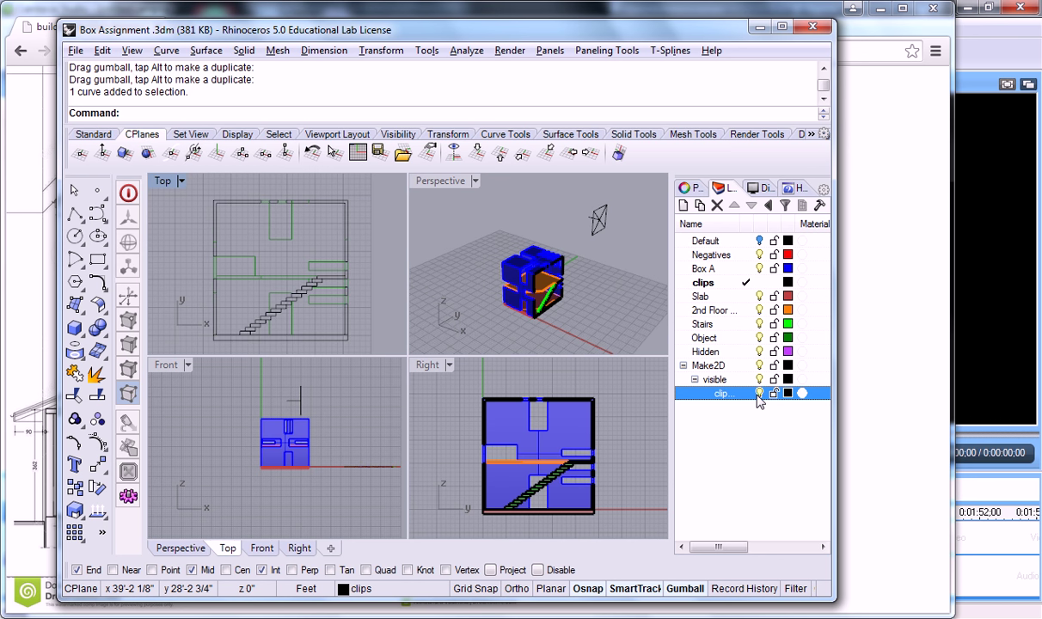
{"action": "scroll", "coordinate": [347, 251], "scroll_direction": "down", "scroll_amount": 3}
{"action": "right_click_drag", "start_coordinate": [347, 250], "coordinate": [299, 274]}
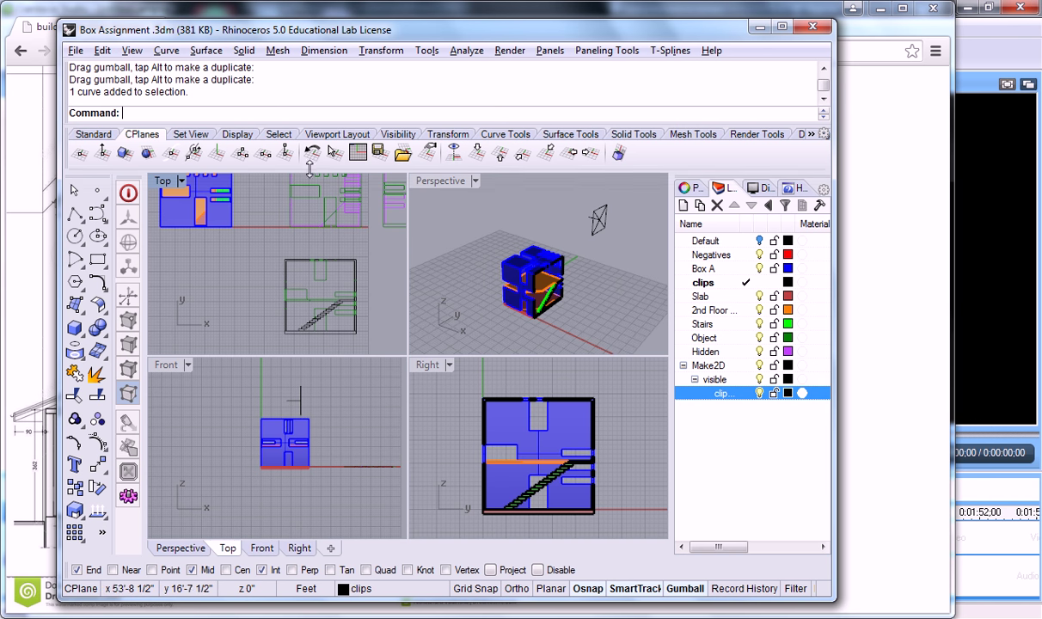
Create a CutPlane through the whole box model across its width in the Top view.
{"action": "right_click_drag", "start_coordinate": [308, 190], "coordinate": [338, 251]}
{"action": "scroll", "coordinate": [288, 223], "scroll_direction": "down", "scroll_amount": 2}
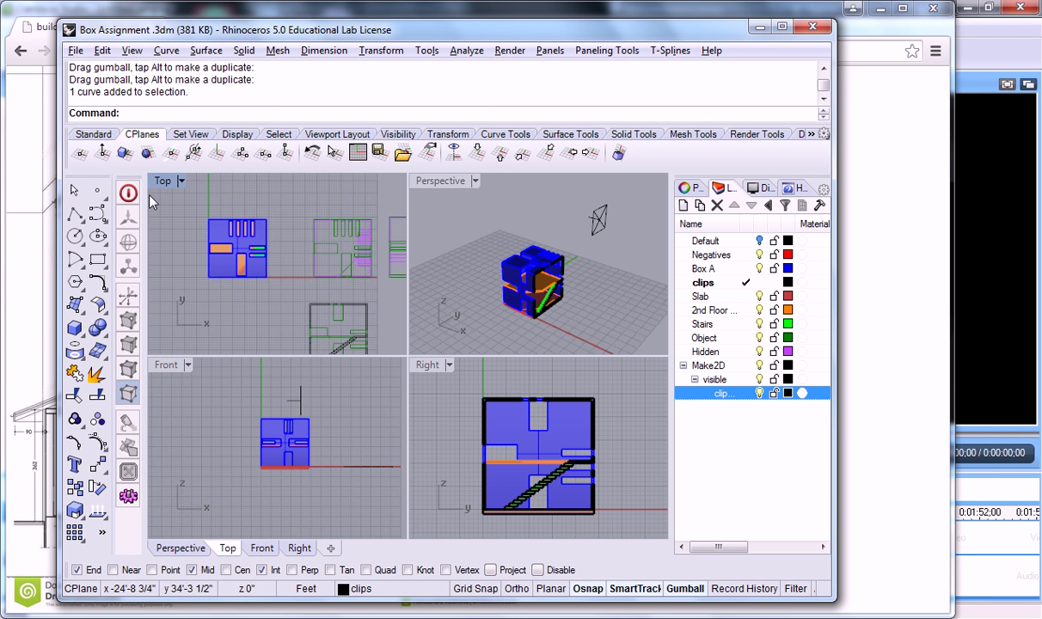
{"action": "type", "text": "CutPlane"}
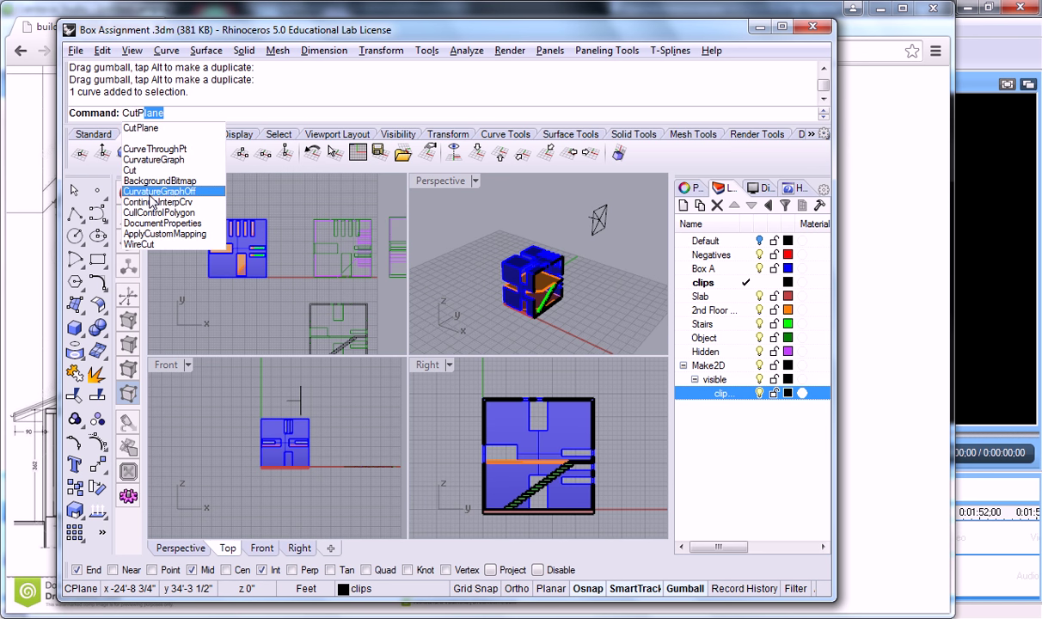
{"action": "key", "text": "Return"}
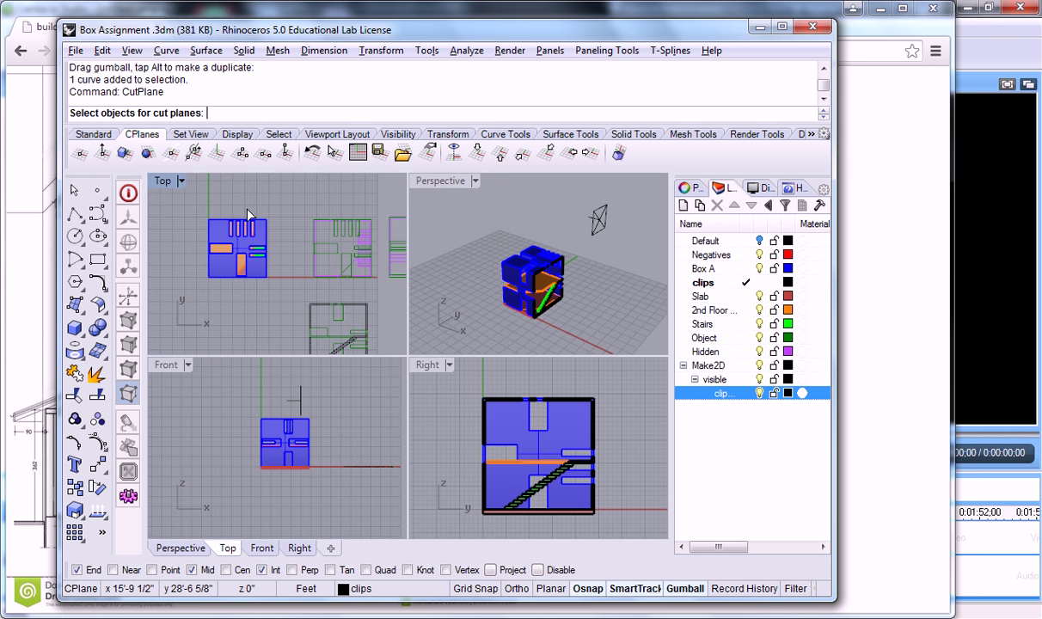
{"action": "right_click_drag", "start_coordinate": [247, 215], "coordinate": [244, 231]}
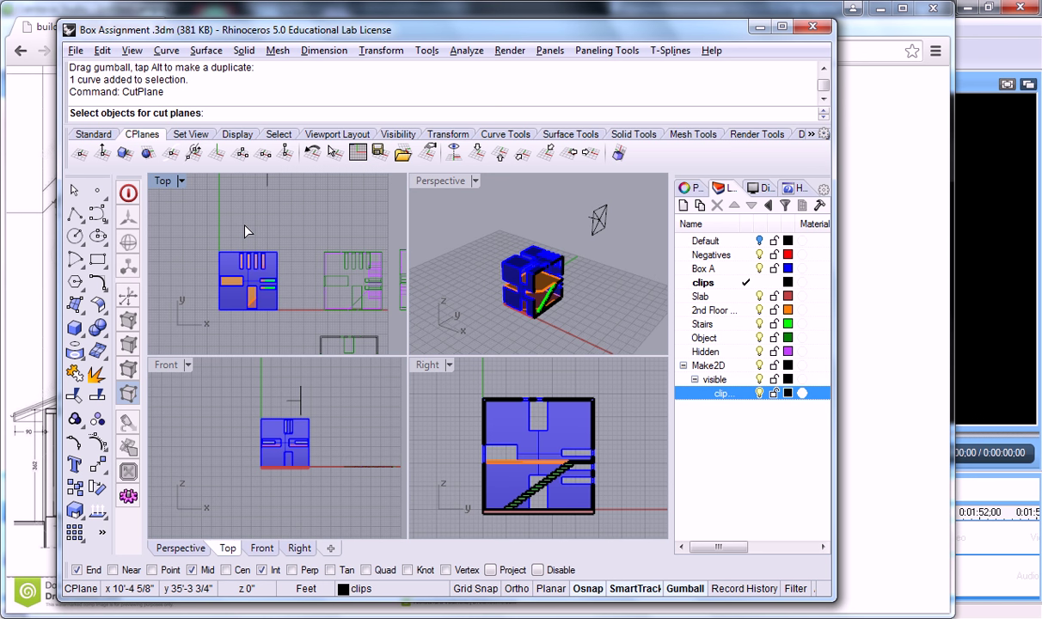
{"action": "left_click_drag", "start_coordinate": [272, 221], "coordinate": [214, 295]}
{"action": "key", "text": "Return"}
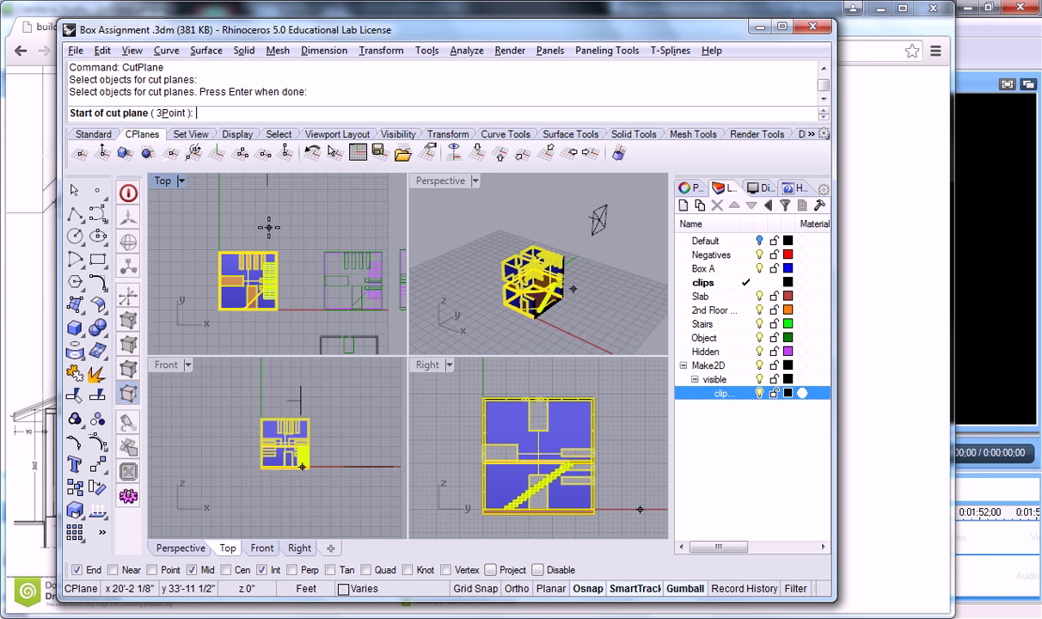
{"action": "left_click", "coordinate": [266, 256]}
{"action": "left_click", "coordinate": [267, 328]}
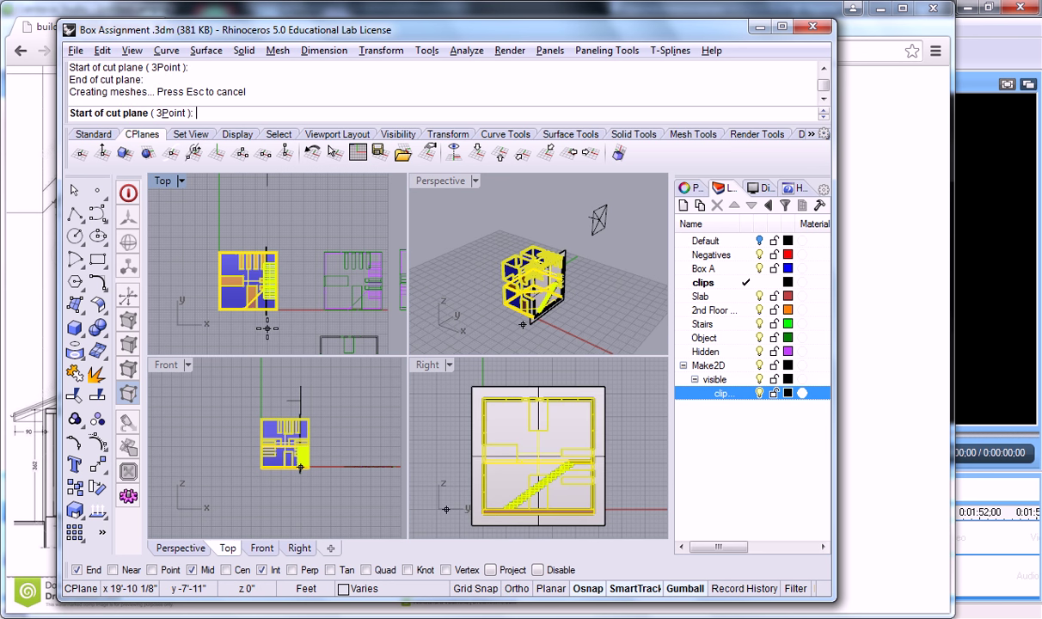
{"action": "key", "text": "Return"}
Run Section on the whole box model along a line from top to bottom edge.
{"action": "scroll", "coordinate": [269, 288], "scroll_direction": "up", "scroll_amount": 3}
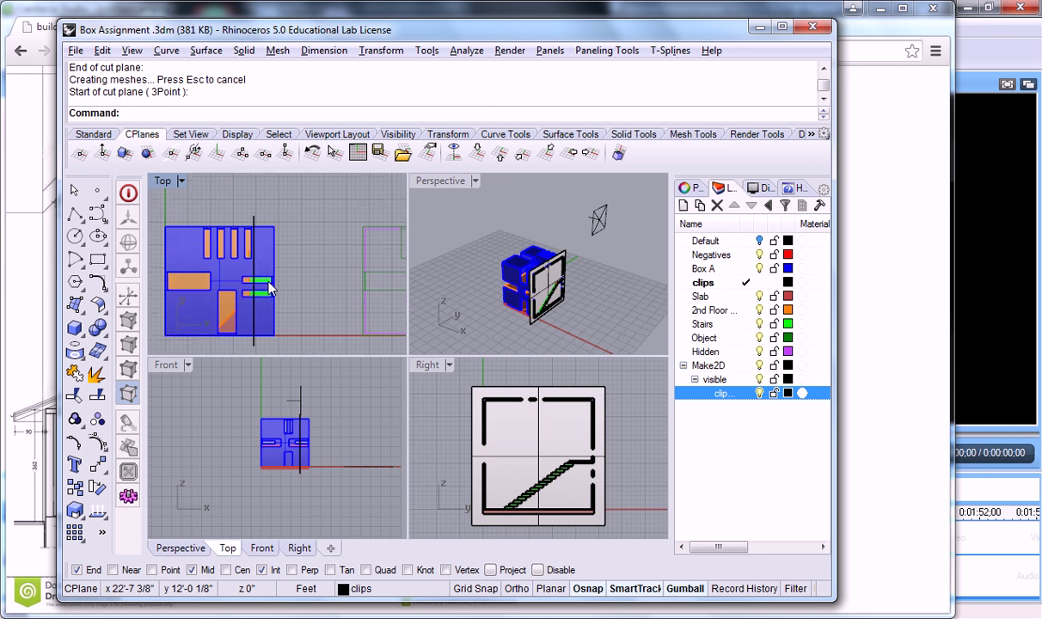
{"action": "right_click_drag", "start_coordinate": [269, 287], "coordinate": [260, 263]}
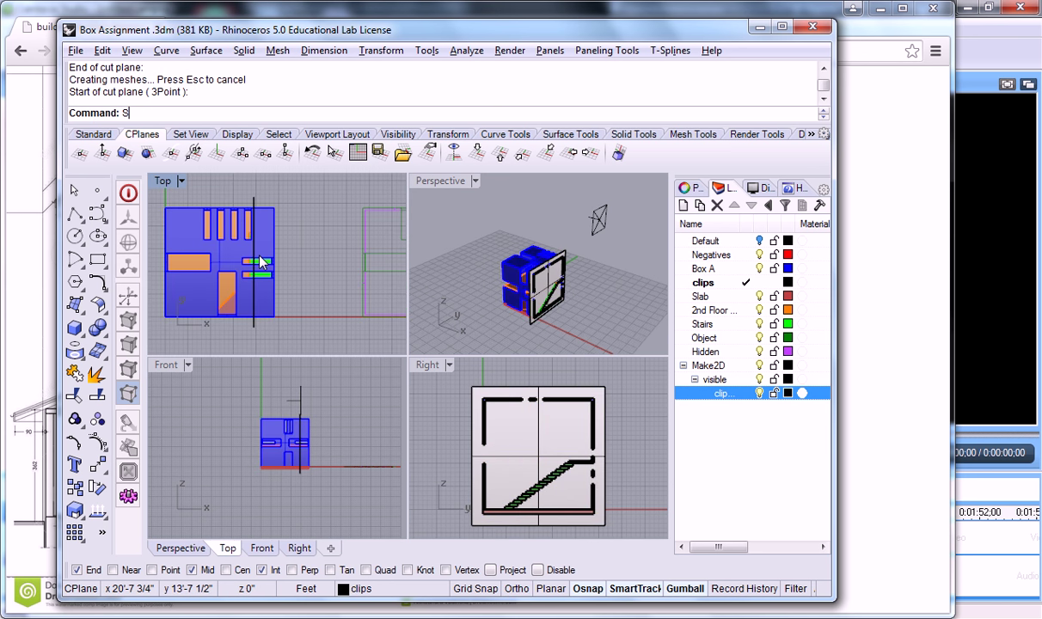
{"action": "type", "text": "Section"}
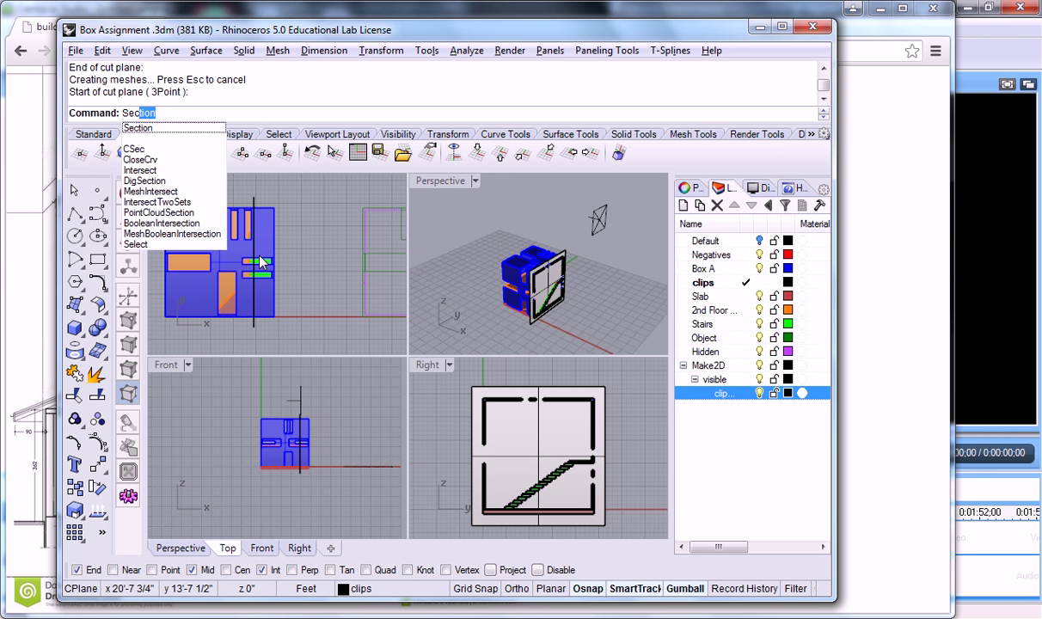
{"action": "key", "text": "Return"}
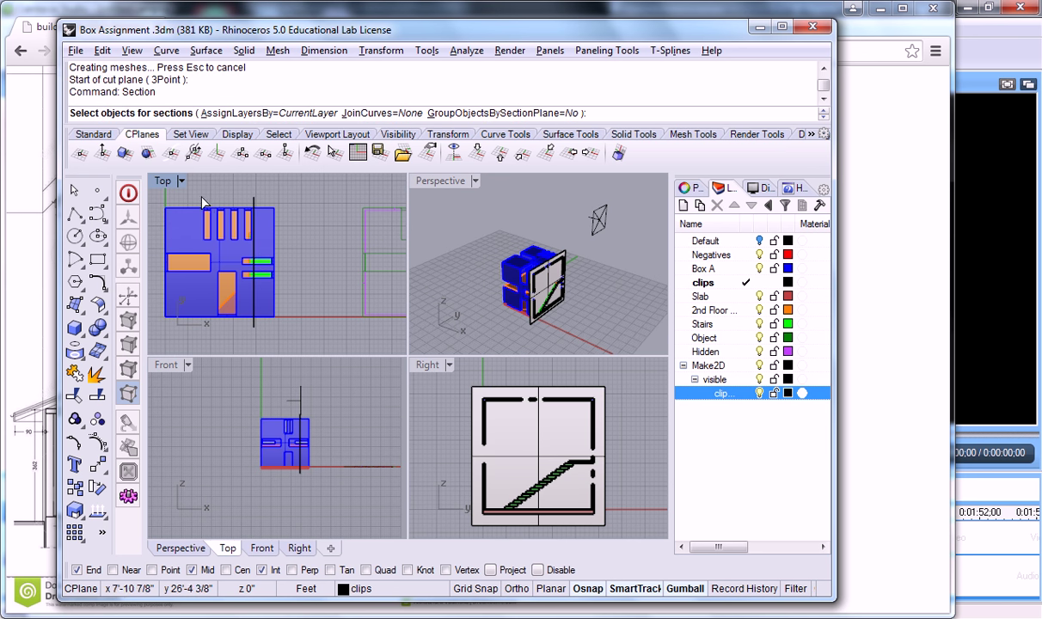
{"action": "scroll", "coordinate": [191, 185], "scroll_direction": "down", "scroll_amount": 3}
{"action": "right_click_drag", "start_coordinate": [190, 186], "coordinate": [221, 206]}
{"action": "left_click_drag", "start_coordinate": [220, 203], "coordinate": [334, 301]}
{"action": "key", "text": "Return"}
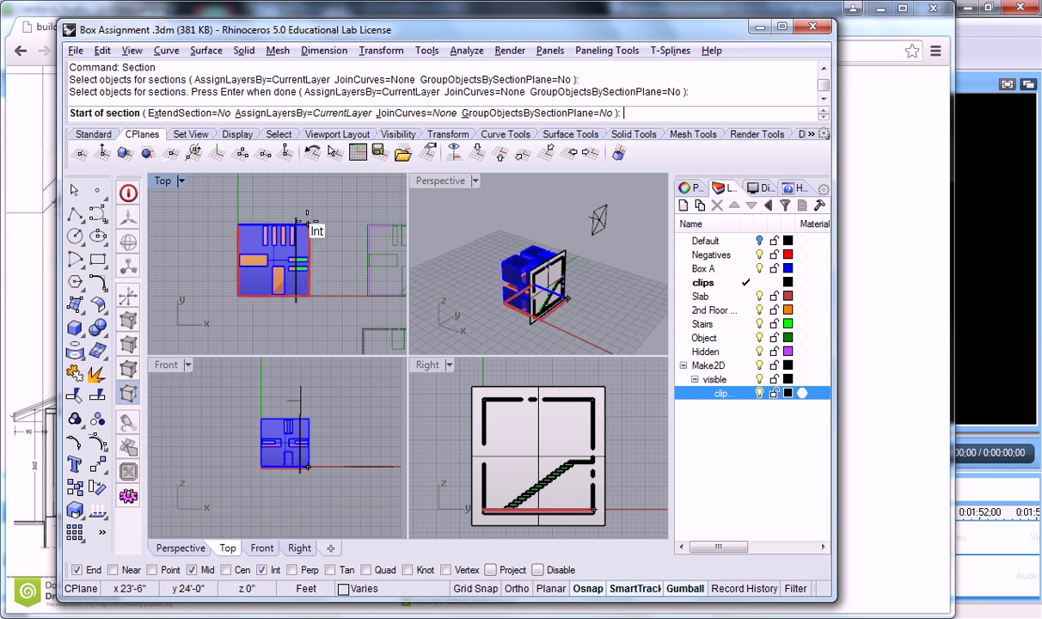
{"action": "left_click", "coordinate": [295, 216]}
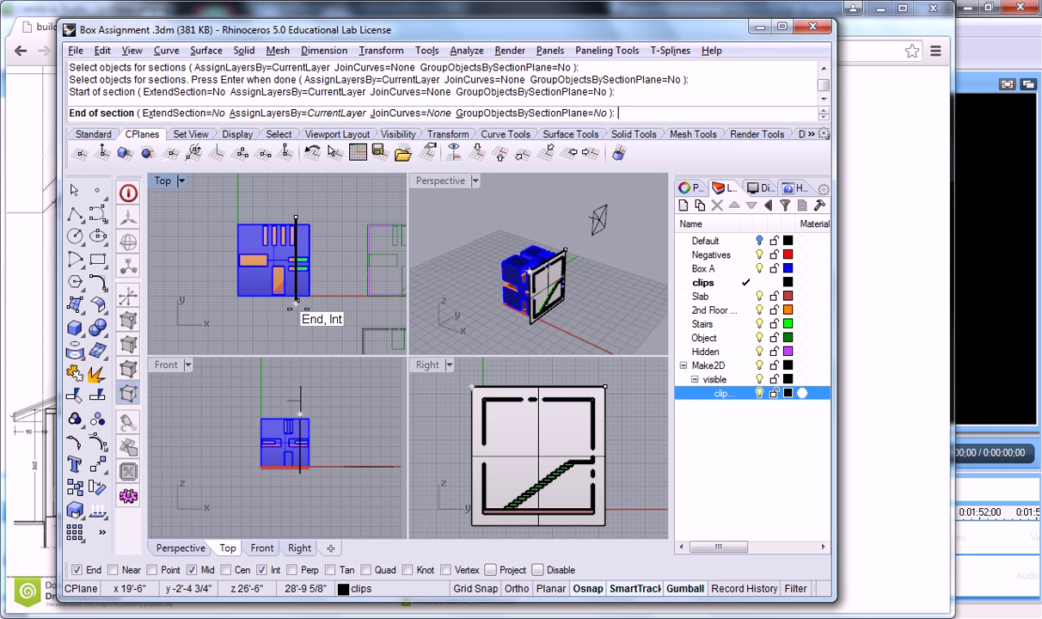
{"action": "left_click", "coordinate": [296, 302]}
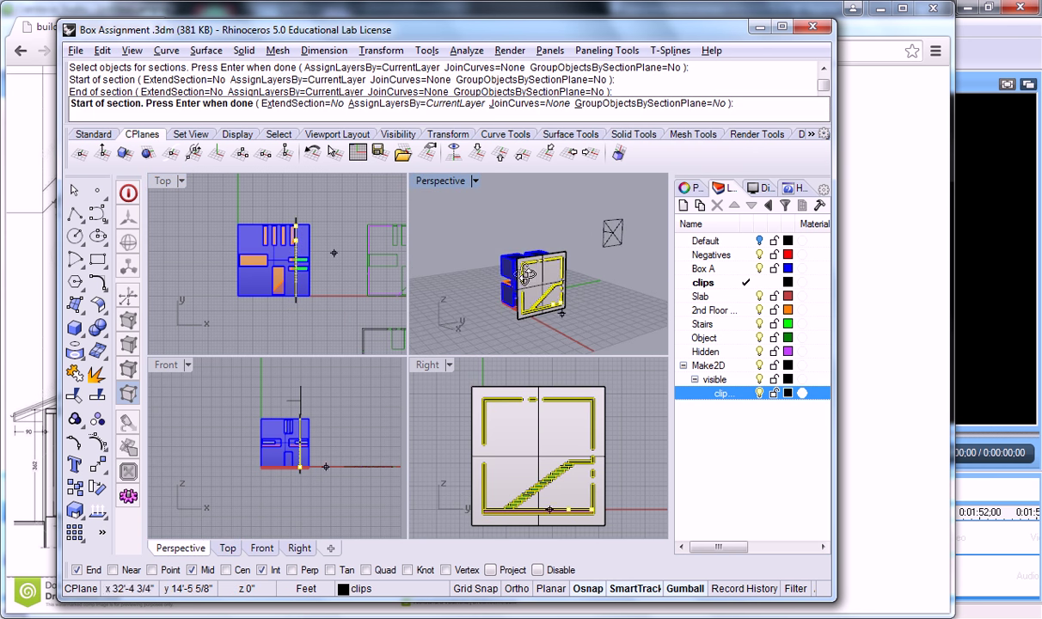
{"action": "key", "text": "Return"}
Inspect the section curves in Perspective, then undo them.
{"action": "scroll", "coordinate": [587, 298], "scroll_direction": "up", "scroll_amount": 8}
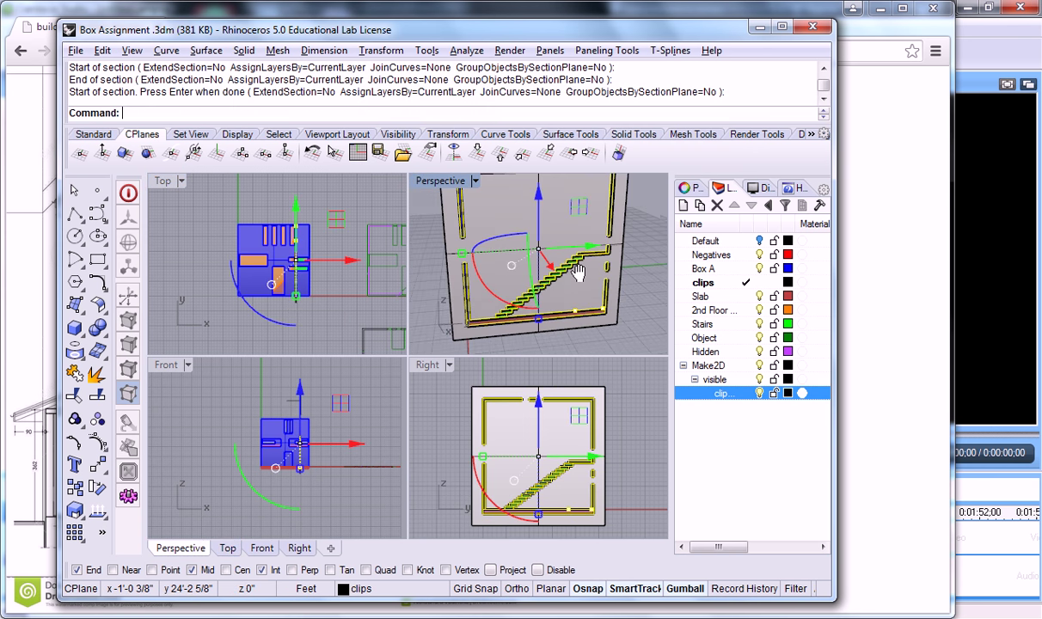
{"action": "scroll", "coordinate": [583, 296], "scroll_direction": "down", "scroll_amount": 4}
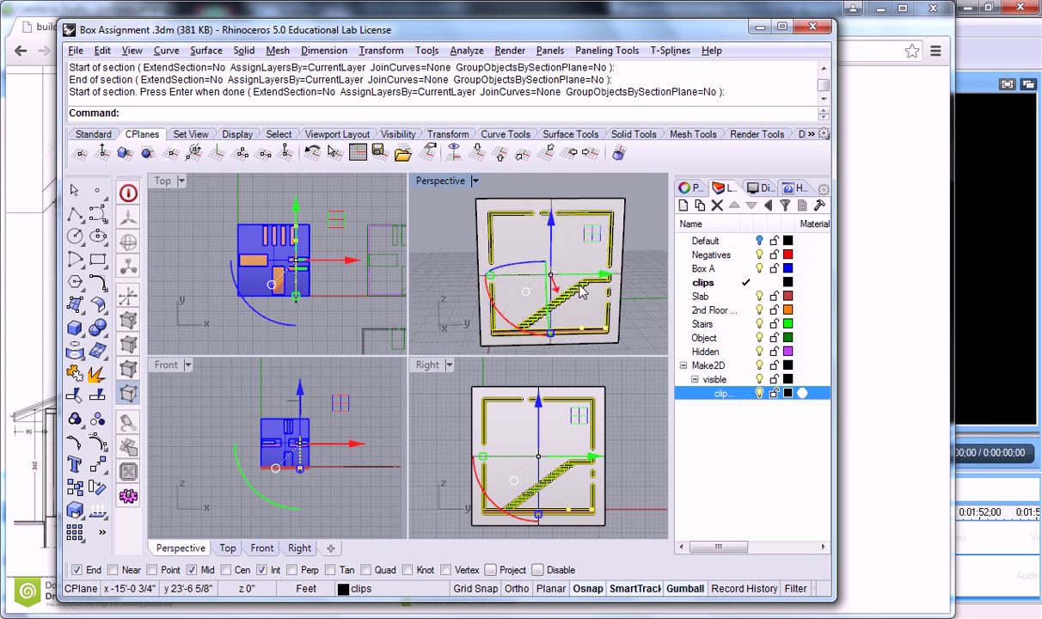
{"action": "scroll", "coordinate": [348, 288], "scroll_direction": "up", "scroll_amount": 5}
{"action": "right_click_drag", "start_coordinate": [348, 288], "coordinate": [311, 279]}
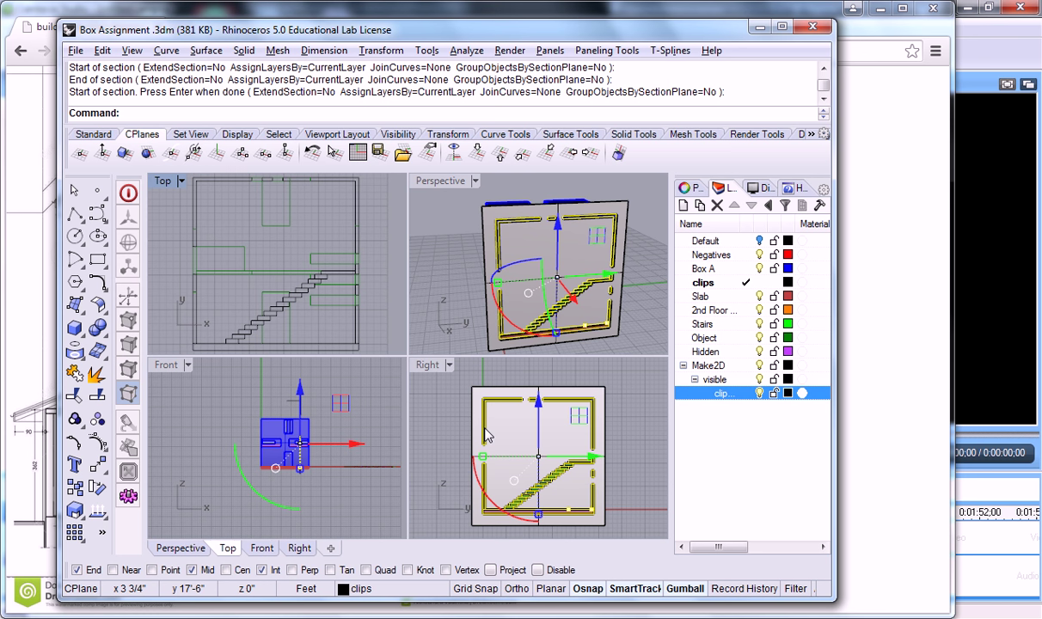
{"action": "right_click_drag", "start_coordinate": [489, 429], "coordinate": [499, 423]}
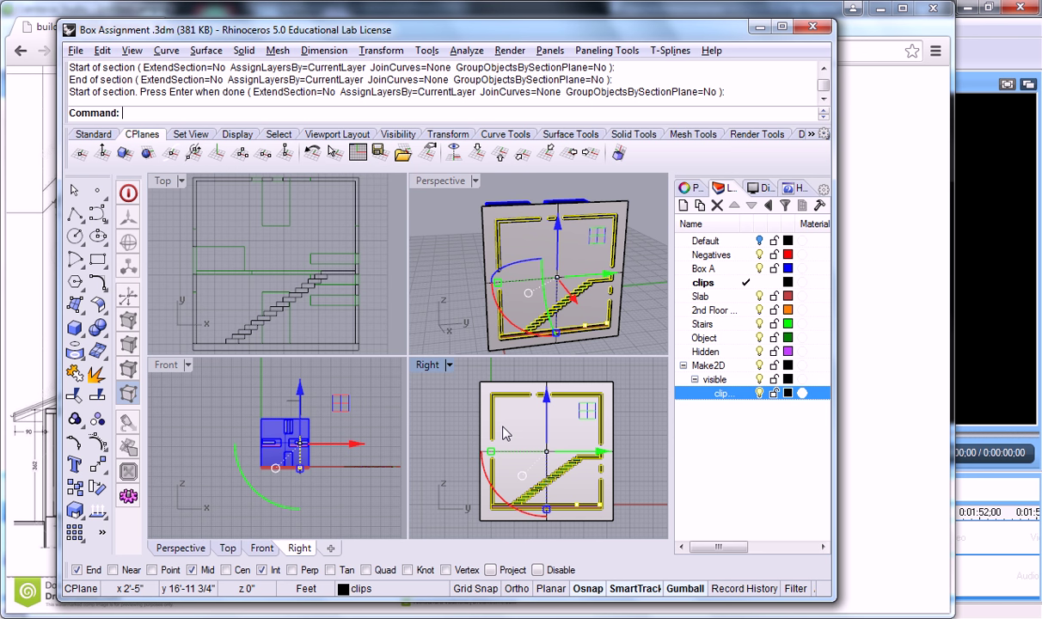
{"action": "key", "text": "Escape"}
{"action": "right_click_drag", "start_coordinate": [447, 284], "coordinate": [391, 248]}
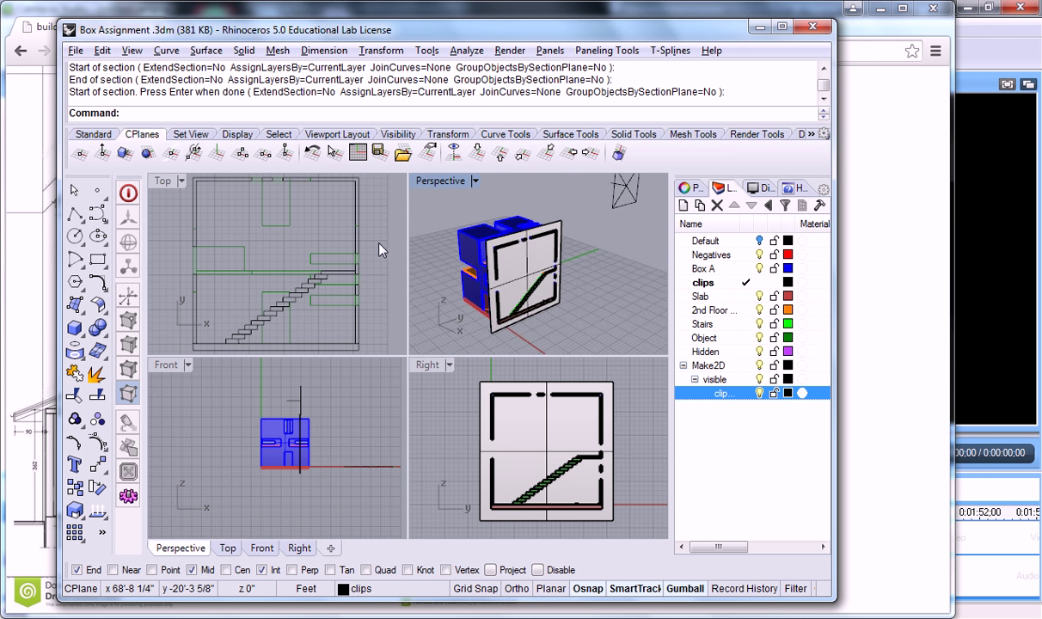
{"action": "key", "text": "ctrl+z"}
{"action": "key", "text": "ctrl+z"}
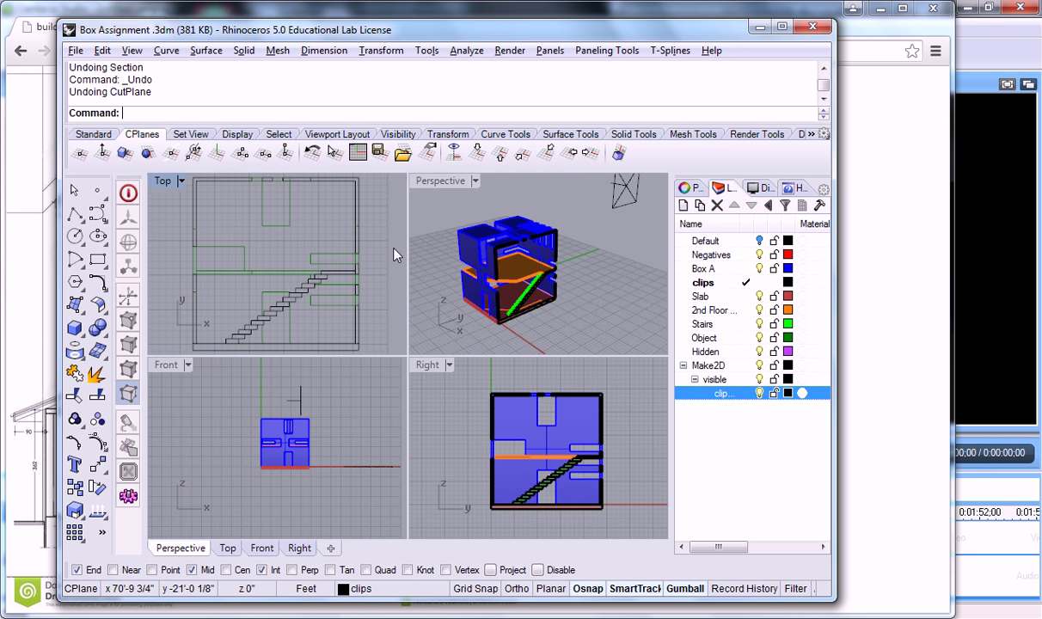
Slide the clipping plane left along X, then window-select the whole building in the Right view.
{"action": "scroll", "coordinate": [383, 237], "scroll_direction": "down", "scroll_amount": 5}
{"action": "mouse_move", "coordinate": [335, 410]}
{"action": "right_mouse_down"}
{"action": "mouse_move", "coordinate": [337, 423]}
{"action": "mouse_move", "coordinate": [331, 406]}
{"action": "right_mouse_up"}
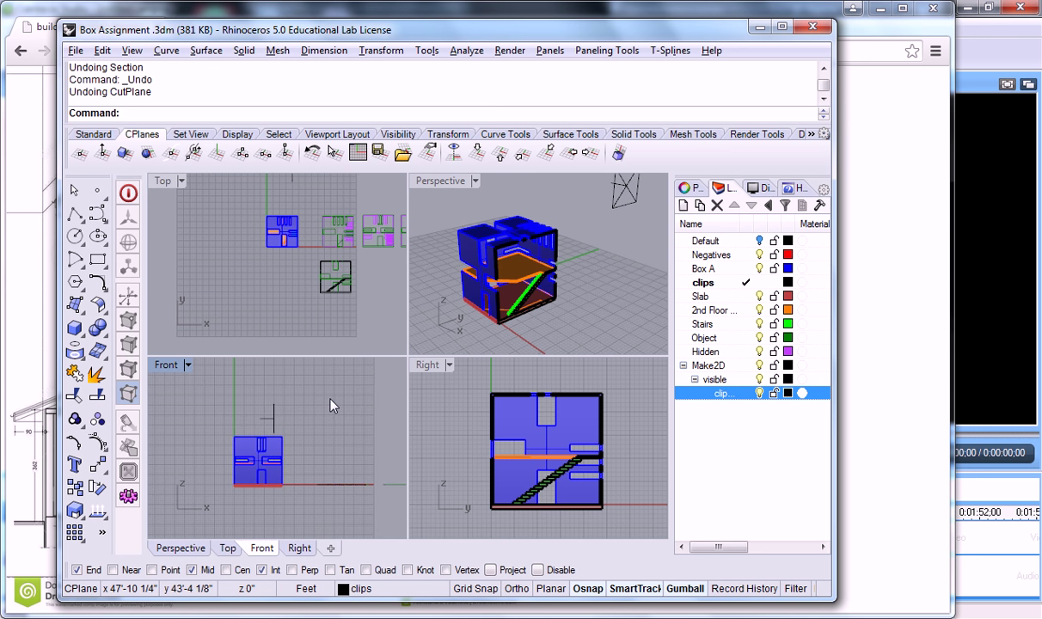
{"action": "right_click_drag", "start_coordinate": [304, 271], "coordinate": [301, 331]}
{"action": "scroll", "coordinate": [274, 224], "scroll_direction": "up", "scroll_amount": 1}
{"action": "left_click", "coordinate": [293, 233]}
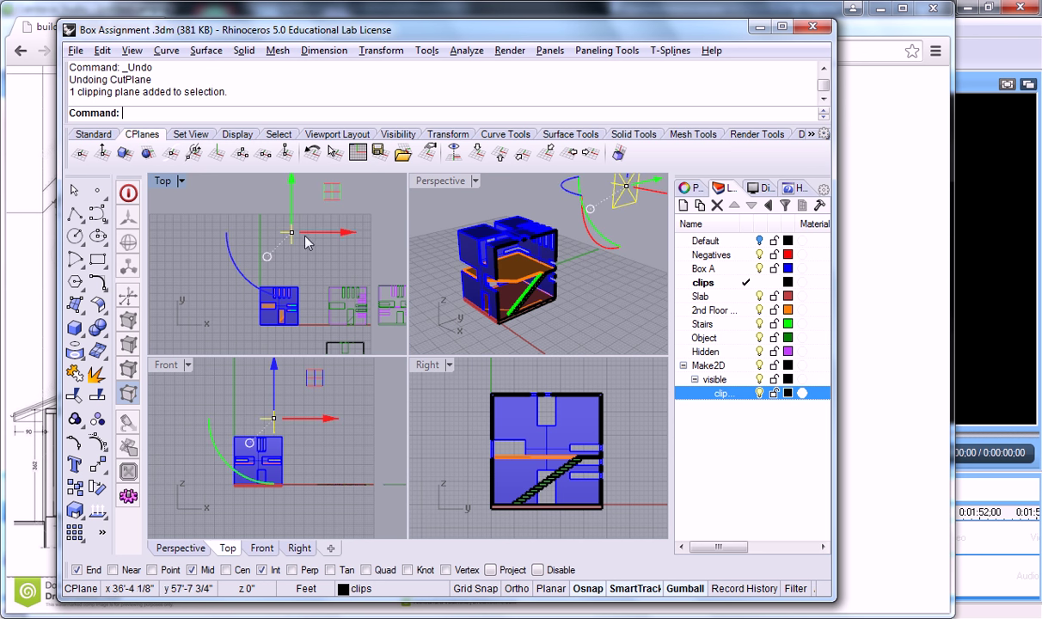
{"action": "left_click_drag", "start_coordinate": [349, 233], "coordinate": [337, 234]}
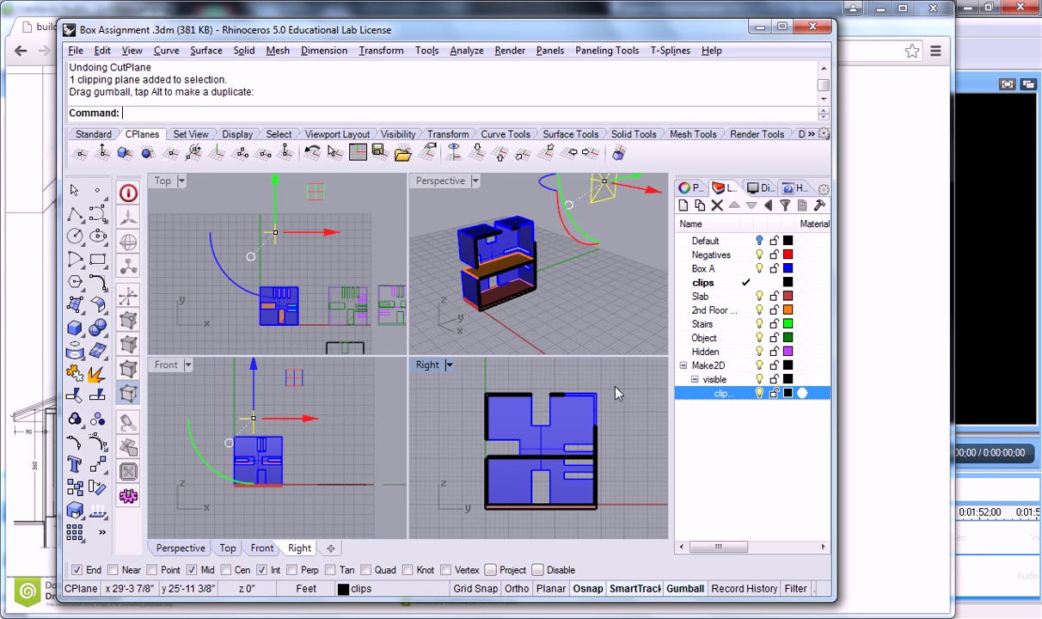
{"action": "left_click_drag", "start_coordinate": [615, 393], "coordinate": [434, 512]}
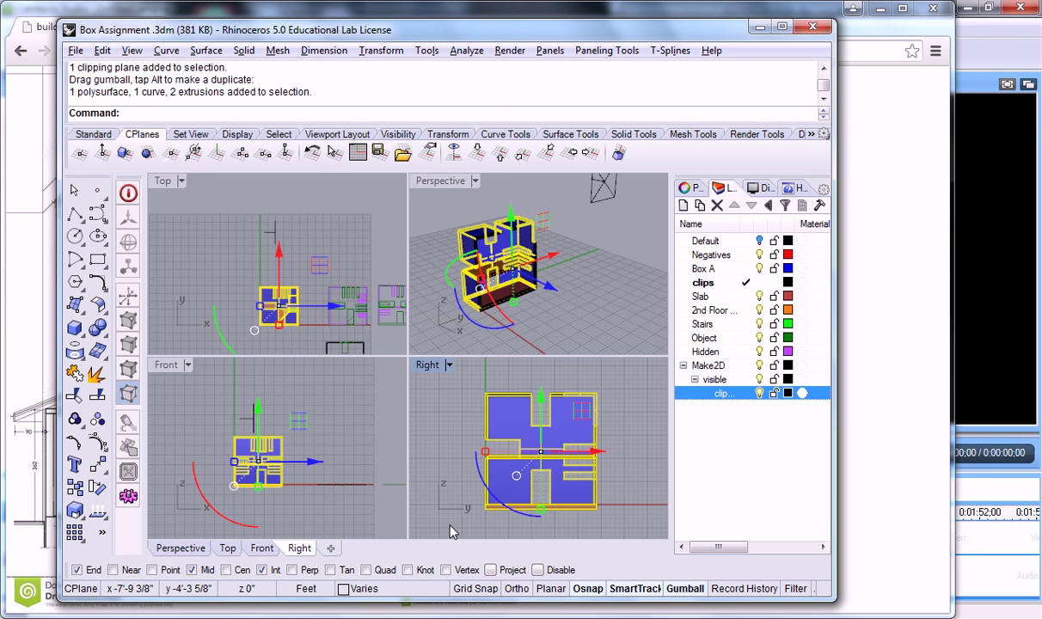
Run Make2D on the clipped building, accepting the Current View options.
{"action": "type", "text": "Maked"}
{"action": "key", "text": "Return"}
{"action": "type", "text": "M"}
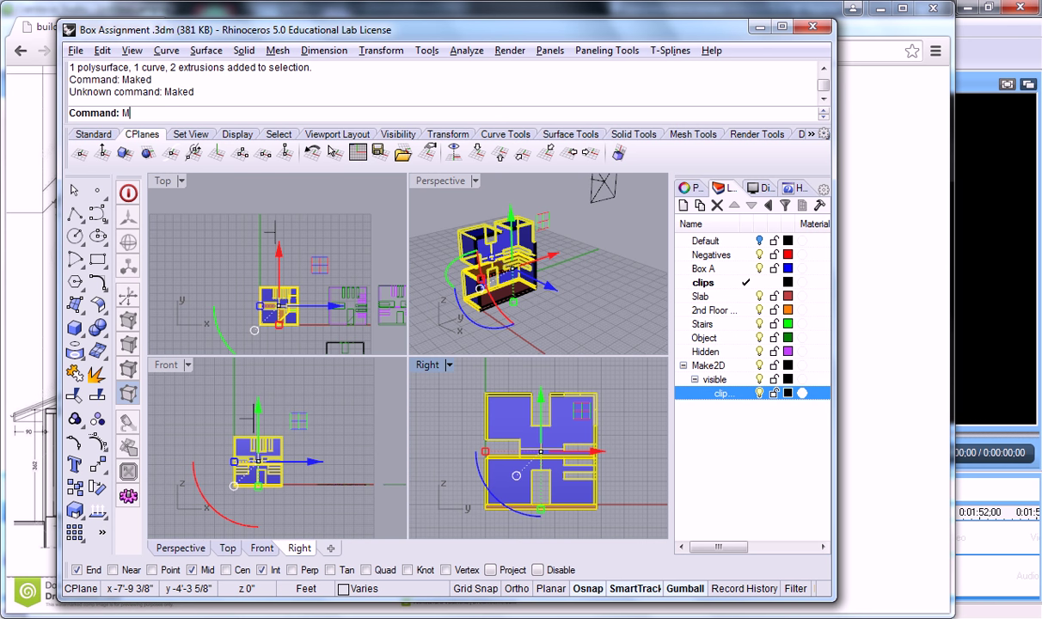
{"action": "type", "text": "ake2D"}
{"action": "key", "text": "Return"}
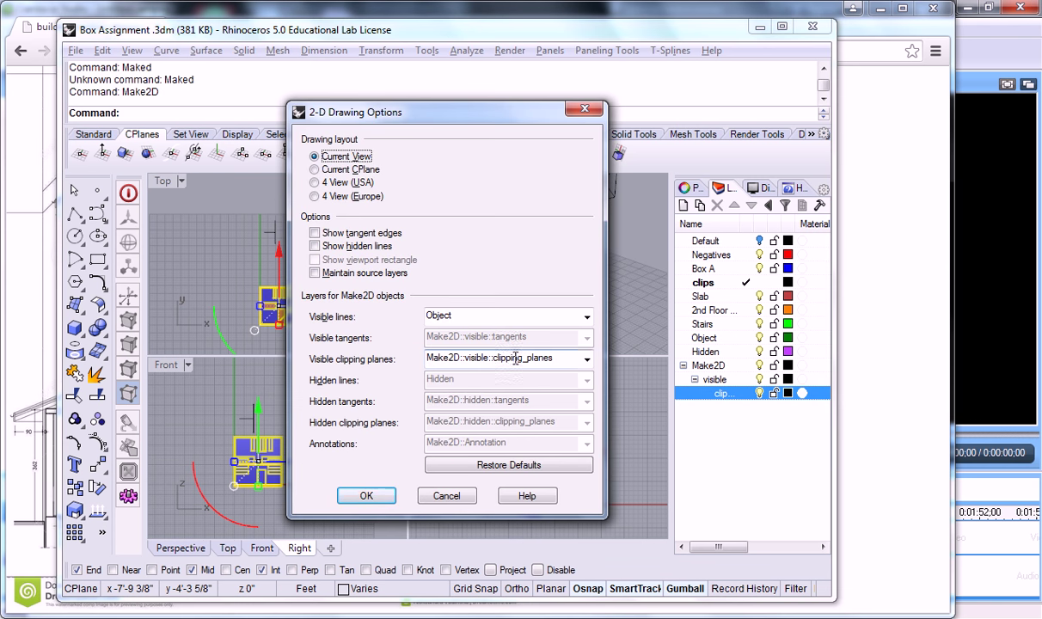
{"action": "left_click", "coordinate": [375, 500]}
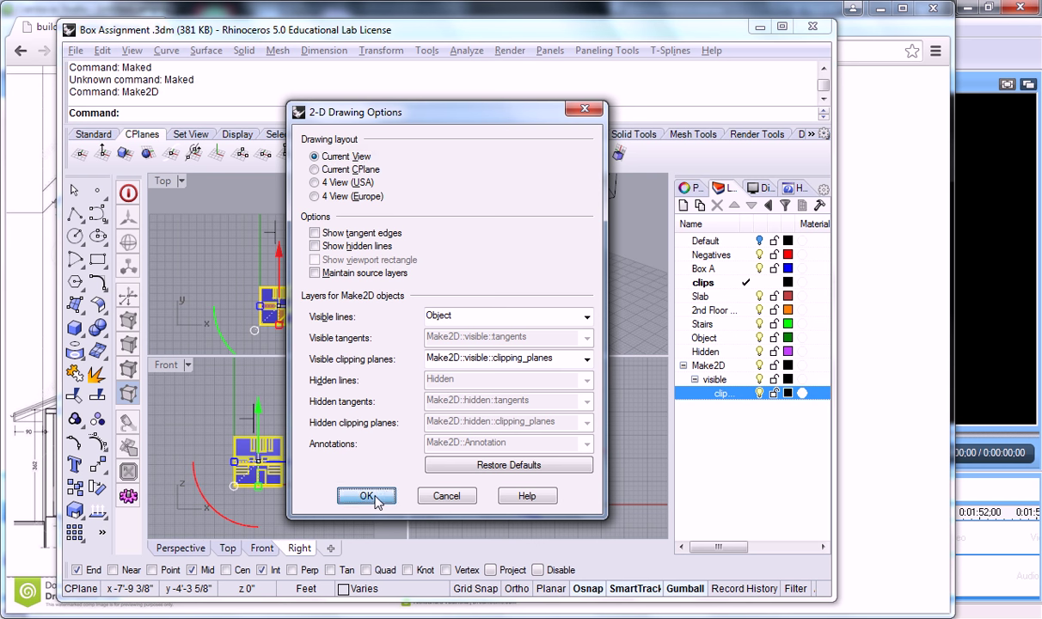
Move the new drawing right and down beside the model in the Top view.
{"action": "scroll", "coordinate": [257, 232], "scroll_direction": "down", "scroll_amount": 3}
{"action": "left_click", "coordinate": [289, 237]}
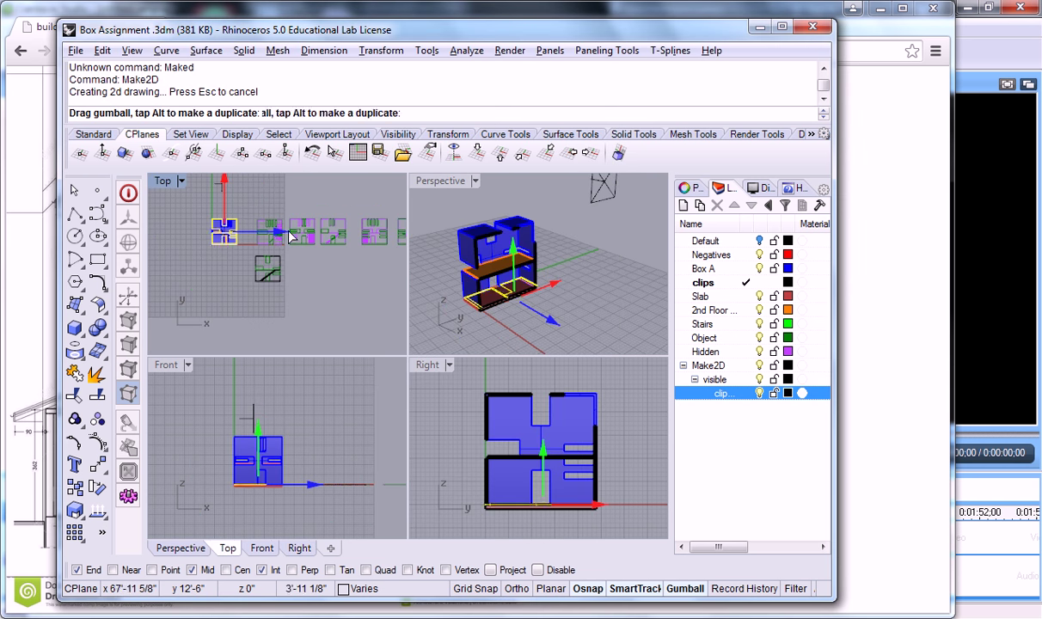
{"action": "left_click_drag", "start_coordinate": [289, 237], "coordinate": [334, 237]}
{"action": "left_click_drag", "start_coordinate": [268, 191], "coordinate": [269, 249]}
{"action": "left_click", "coordinate": [288, 256]}
{"action": "scroll", "coordinate": [253, 275], "scroll_direction": "up", "scroll_amount": 3}
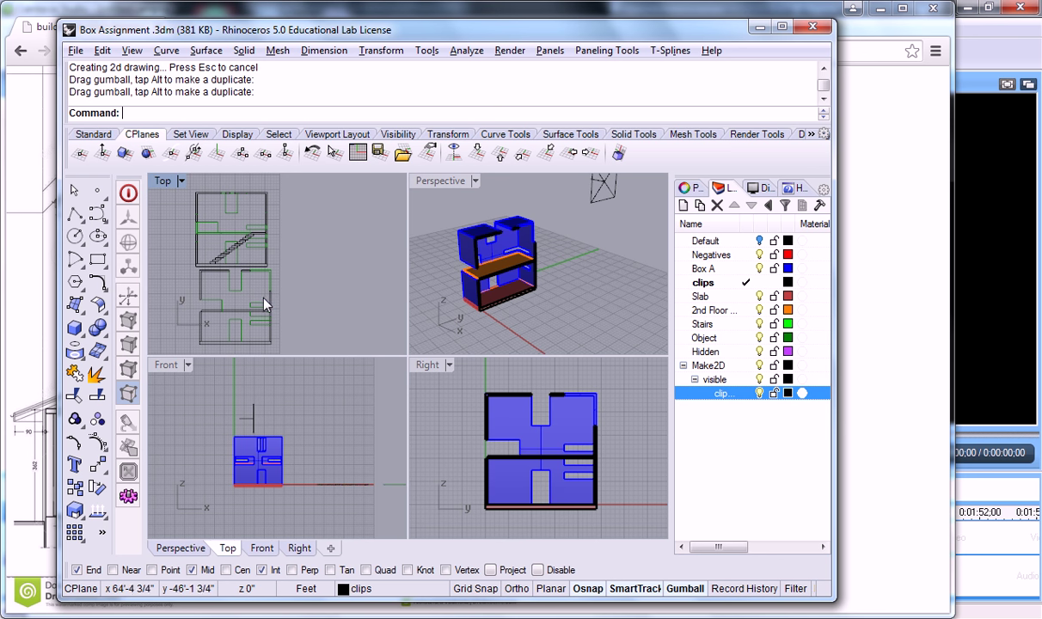
{"action": "right_click_drag", "start_coordinate": [235, 308], "coordinate": [214, 299]}
Cancel Make2D and show the clipping plane's Clipping Plane properties, with Flip Direction and Views Clipped.
{"action": "right_click", "coordinate": [568, 268]}
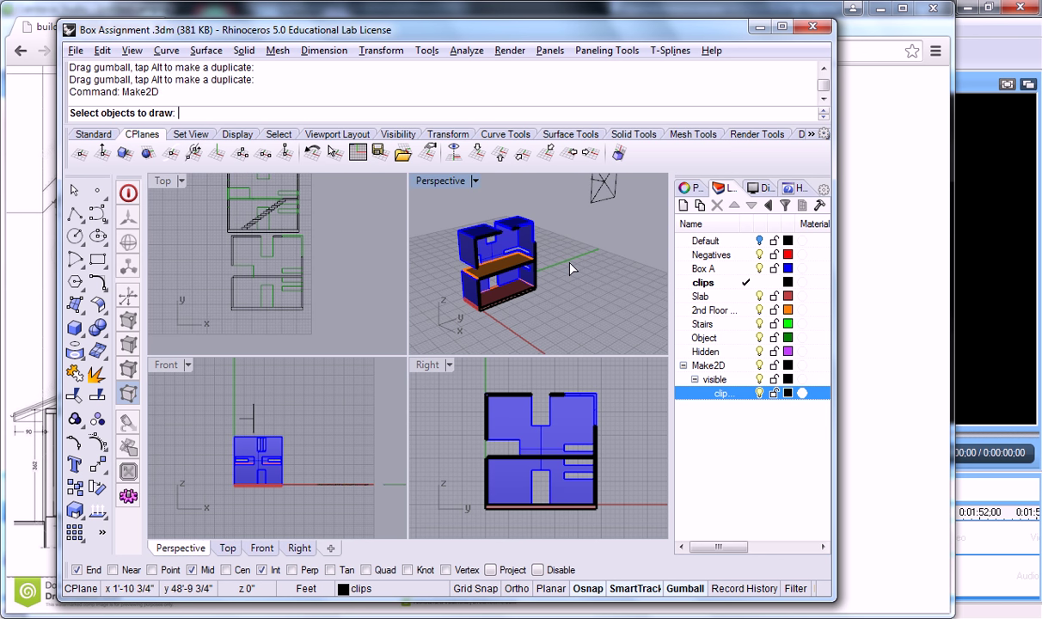
{"action": "key", "text": "Escape"}
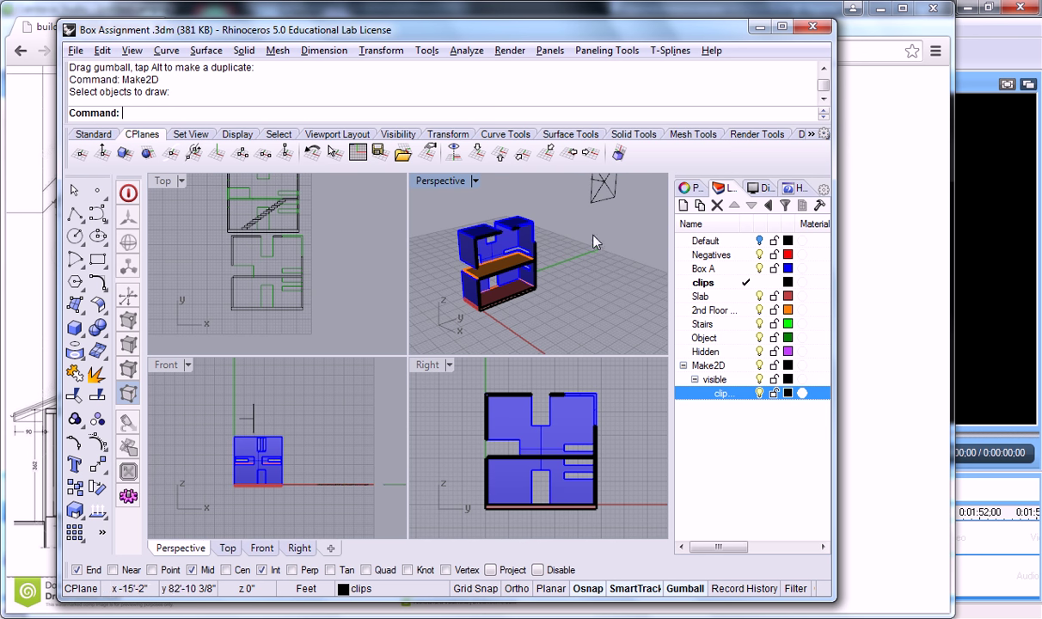
{"action": "left_click", "coordinate": [596, 191]}
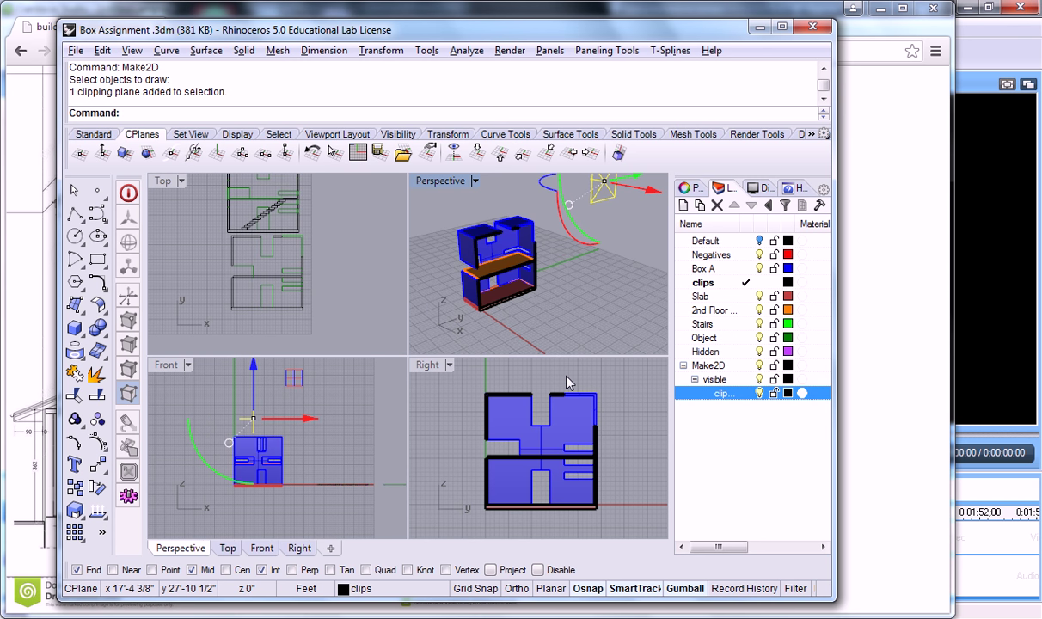
{"action": "left_click", "coordinate": [687, 190]}
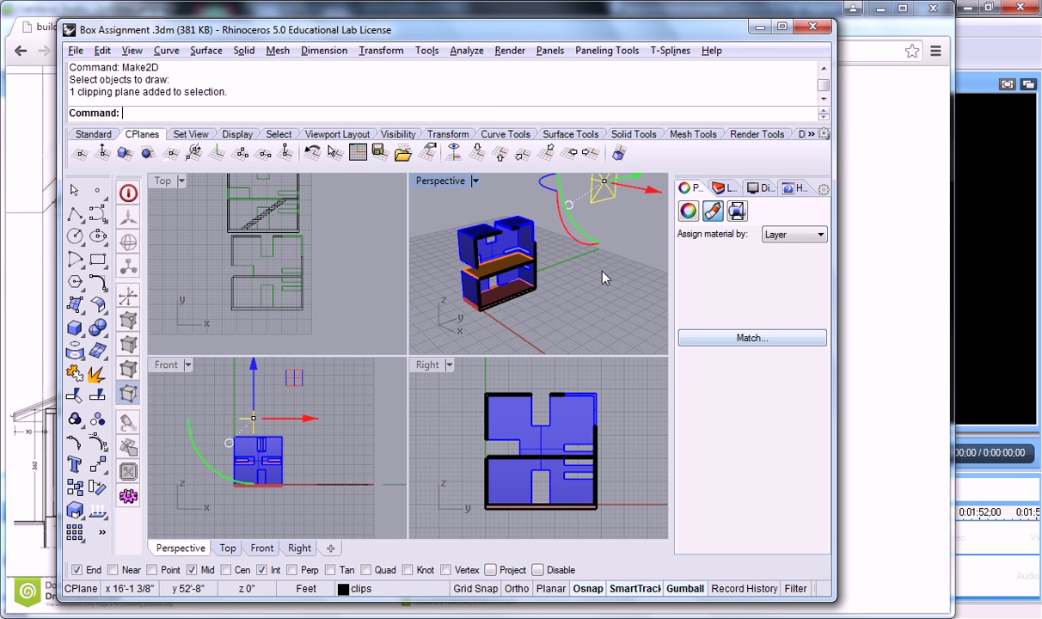
{"action": "left_click", "coordinate": [570, 256]}
{"action": "right_click_drag", "start_coordinate": [569, 256], "coordinate": [604, 265]}
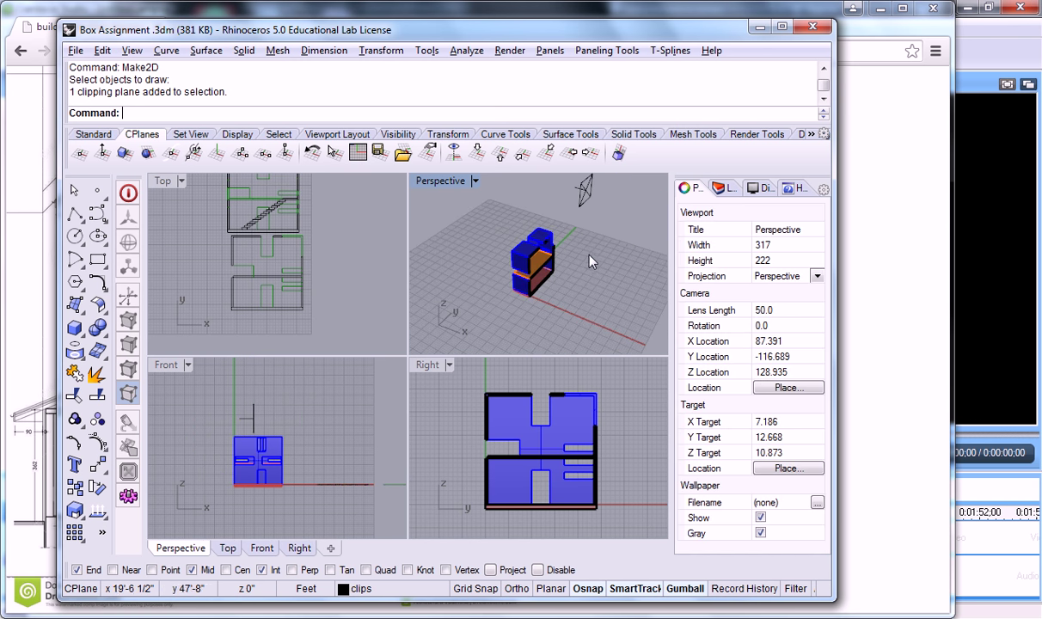
{"action": "left_click", "coordinate": [582, 190]}
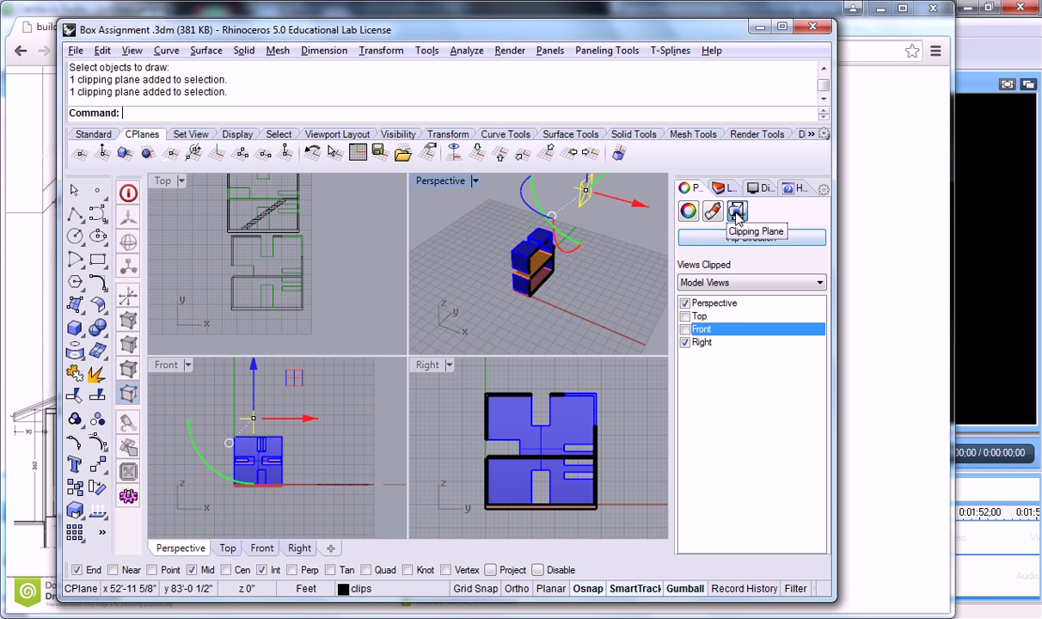
{"action": "left_click", "coordinate": [689, 212]}
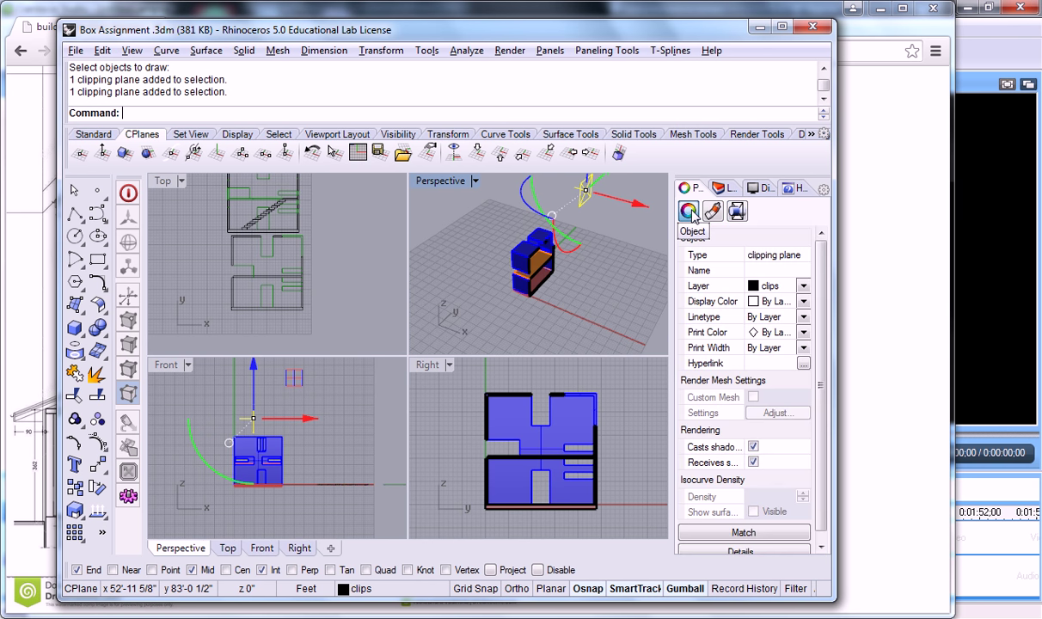
{"action": "left_click", "coordinate": [737, 212]}
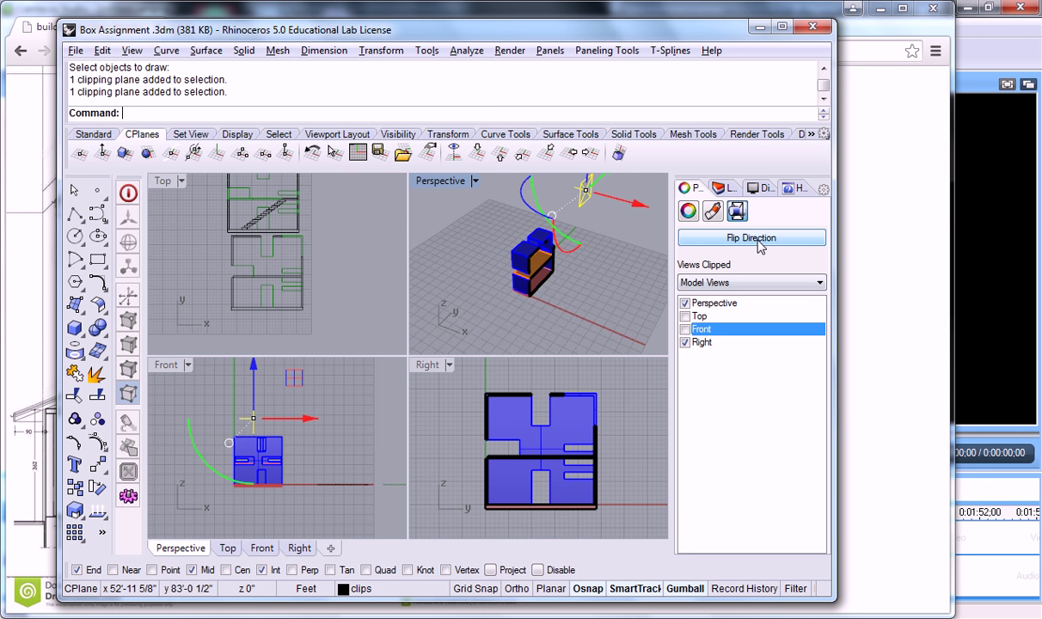
Flip the clipping plane direction and orbit Perspective to inspect the opposite cut.
{"action": "left_click", "coordinate": [758, 244]}
{"action": "scroll", "coordinate": [514, 256], "scroll_direction": "up", "scroll_amount": 8}
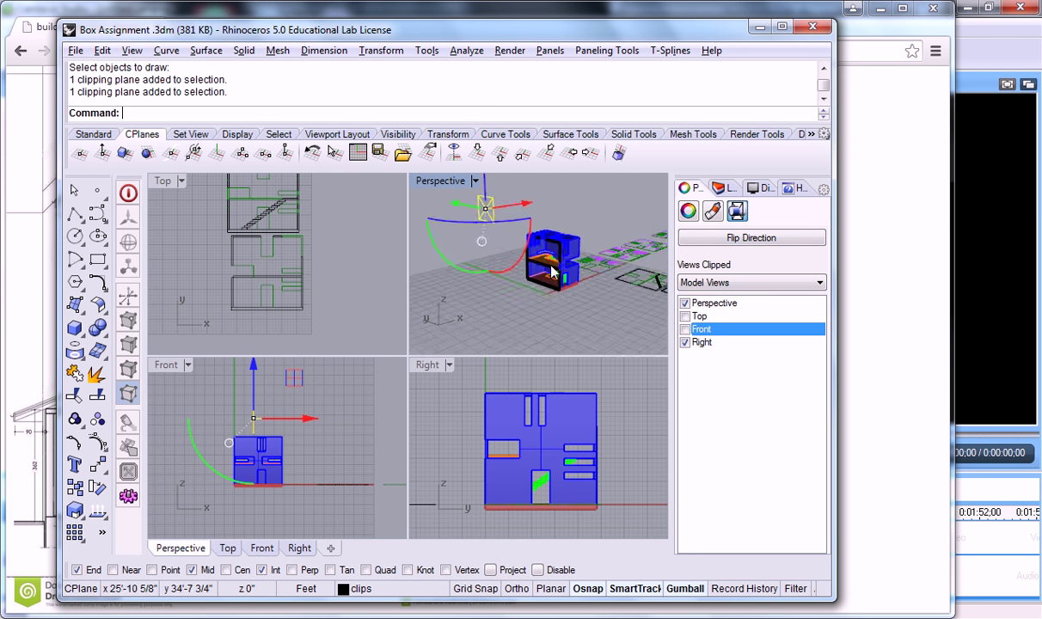
{"action": "scroll", "coordinate": [575, 260], "scroll_direction": "down", "scroll_amount": 8}
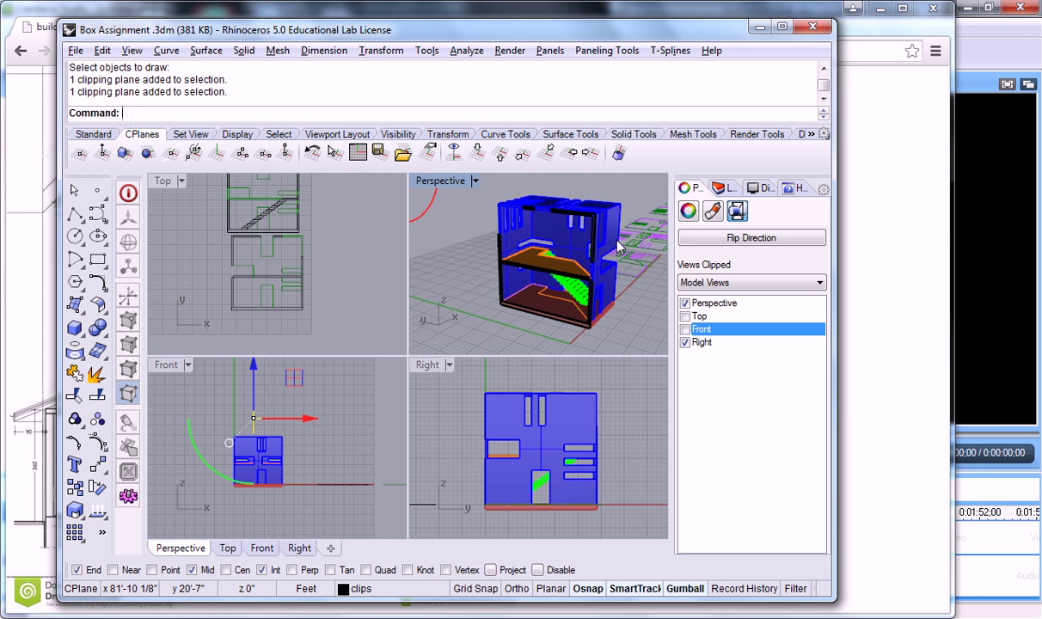
{"action": "scroll", "coordinate": [597, 251], "scroll_direction": "down", "scroll_amount": 6}
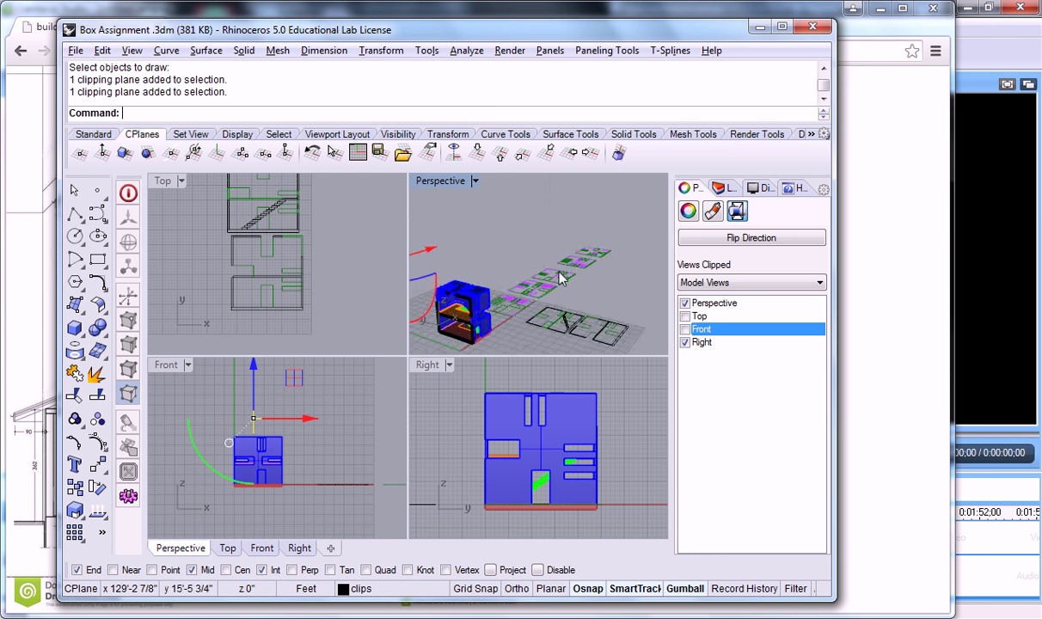
{"action": "right_click_drag", "start_coordinate": [578, 262], "coordinate": [501, 226]}
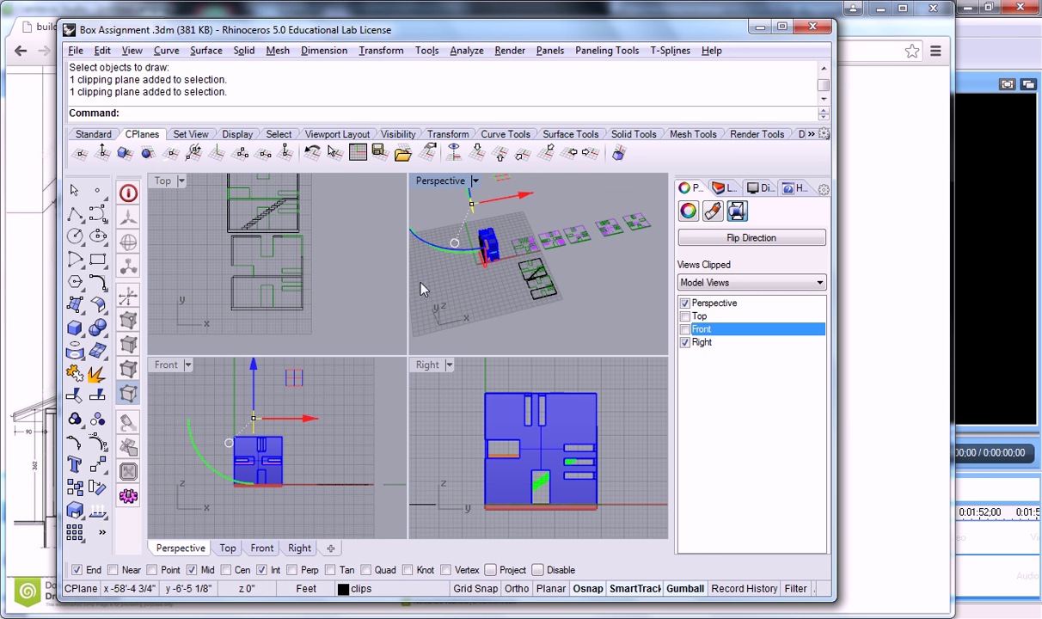
{"action": "right_click_drag", "start_coordinate": [421, 284], "coordinate": [539, 296]}
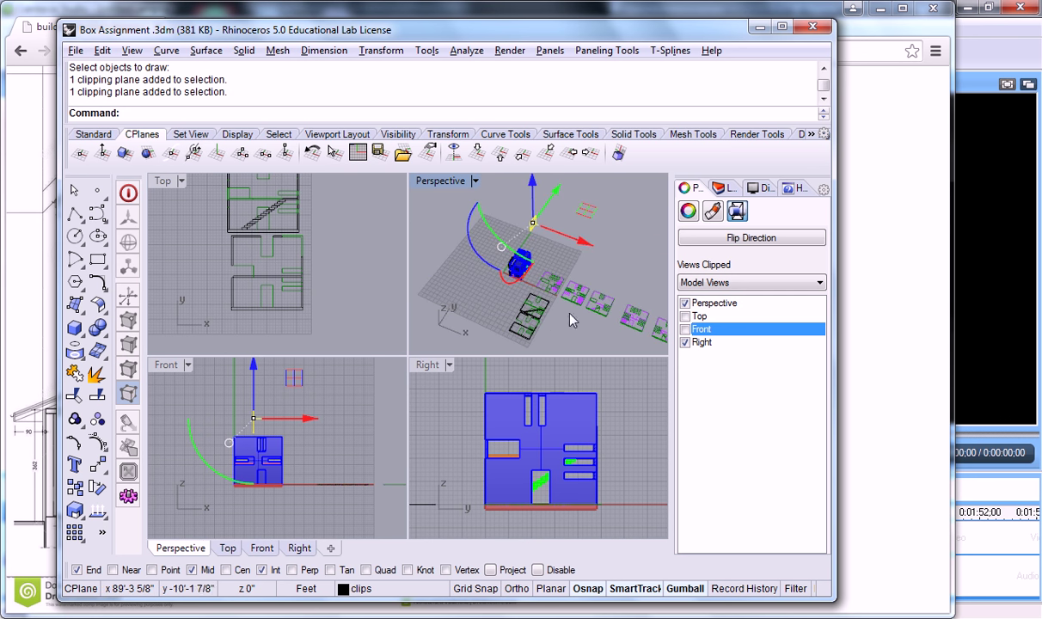
Flip the clipping direction back to the original cut and cancel the relaunched Make2D.
{"action": "left_click", "coordinate": [687, 237]}
{"action": "right_click_drag", "start_coordinate": [601, 258], "coordinate": [552, 285]}
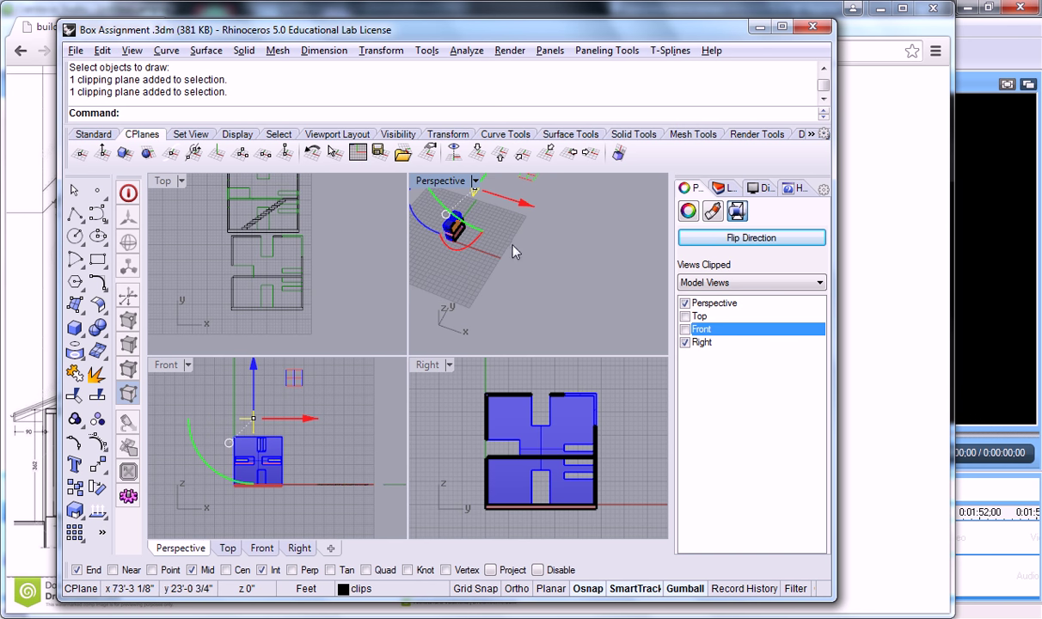
{"action": "right_click_drag", "start_coordinate": [511, 248], "coordinate": [521, 277], "text": "shift"}
{"action": "right_click", "coordinate": [548, 290]}
{"action": "key", "text": "Escape"}
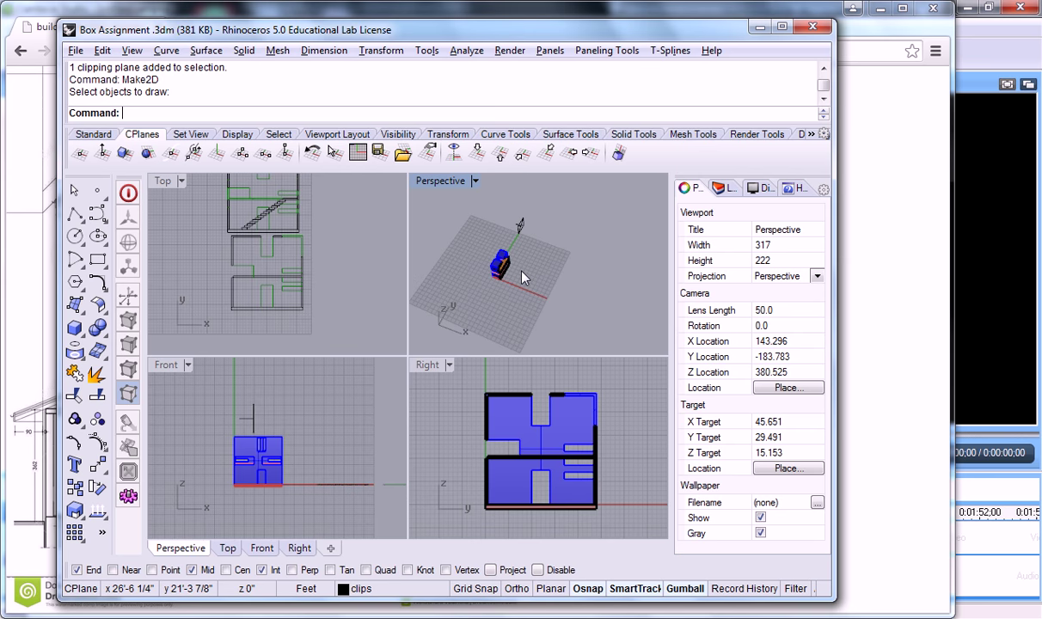